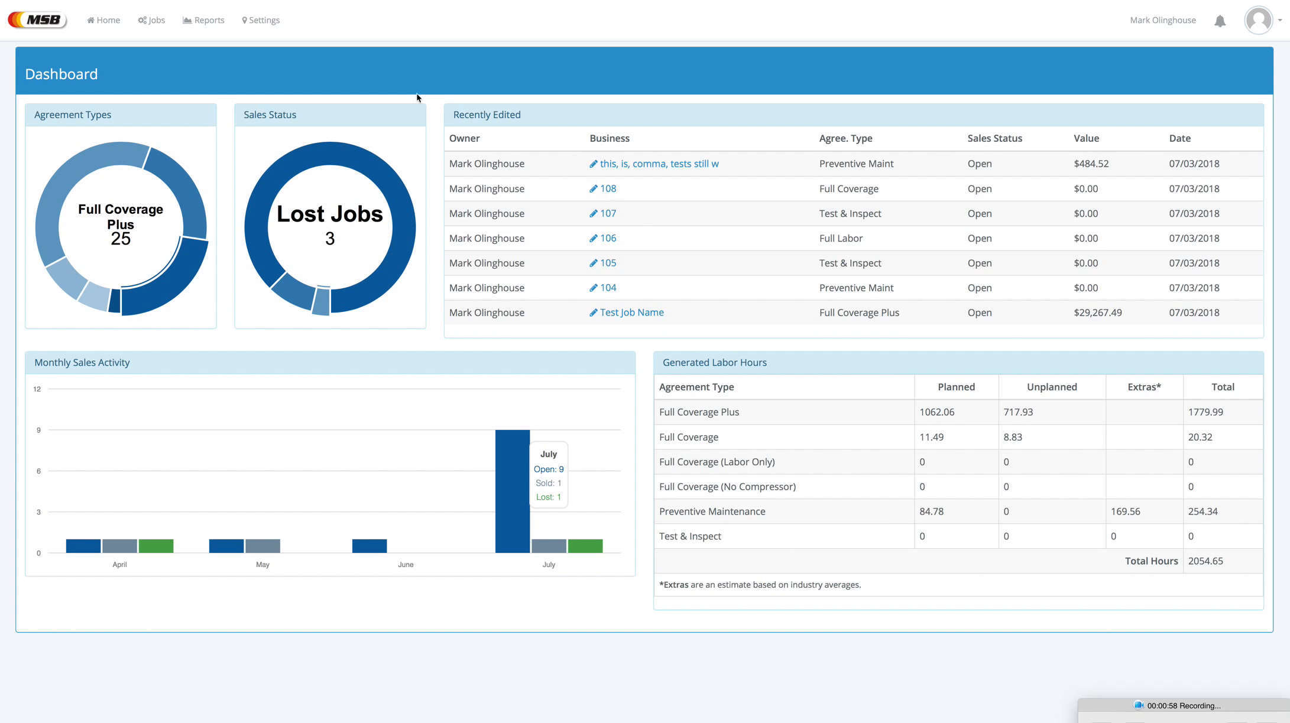
# Step: View the full job list, limit it to the signed-in user's own jobs, and return to the full list
pyautogui.click(152, 21)
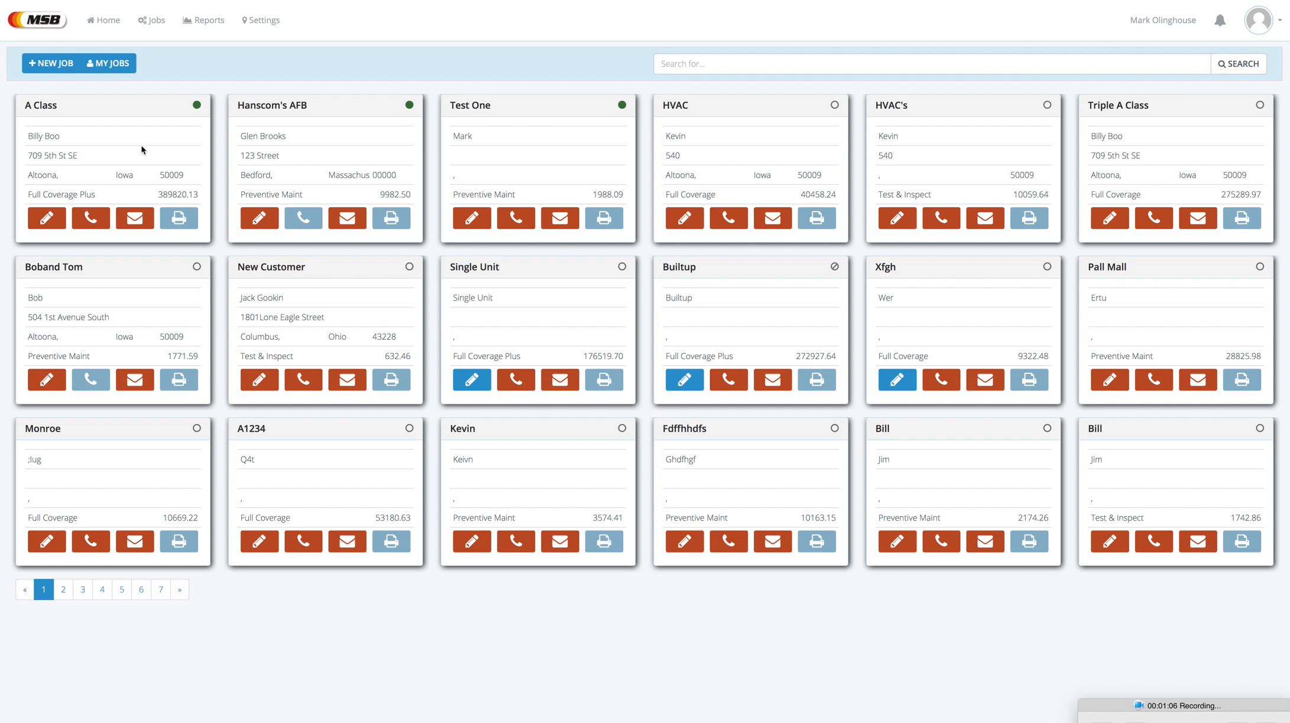
pyautogui.click(109, 65)
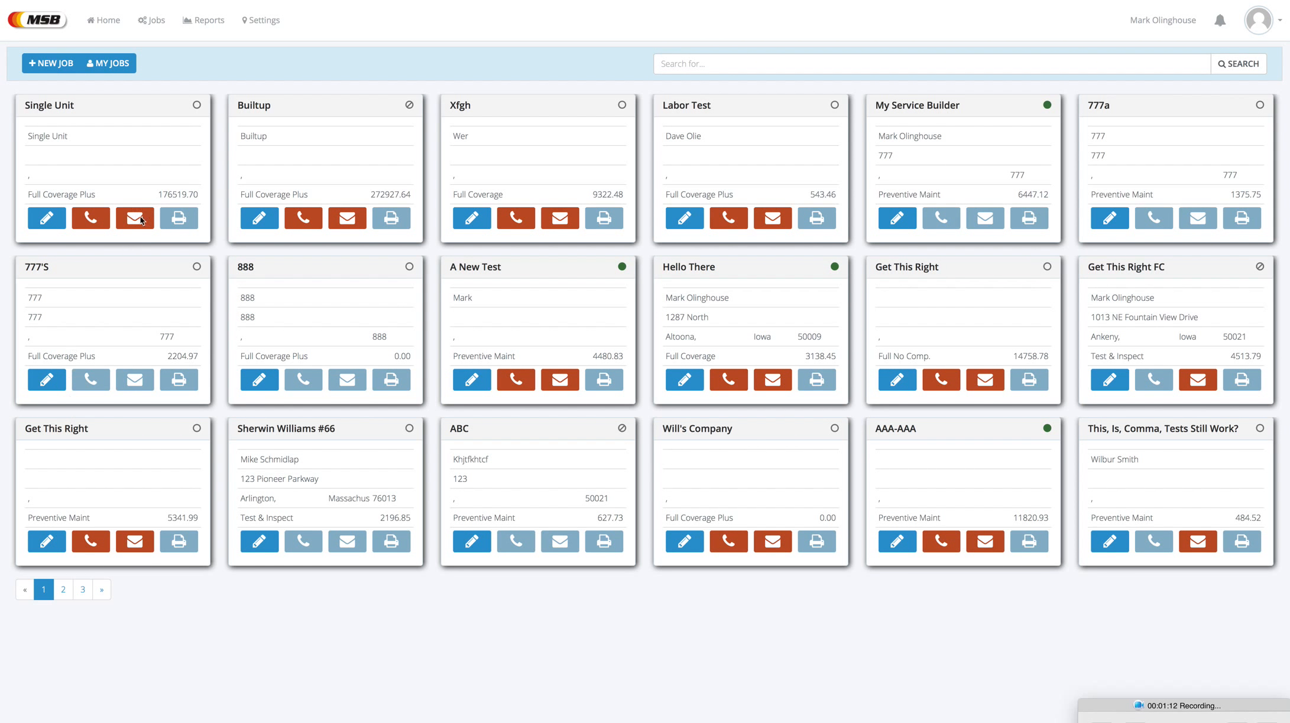
pyautogui.click(151, 18)
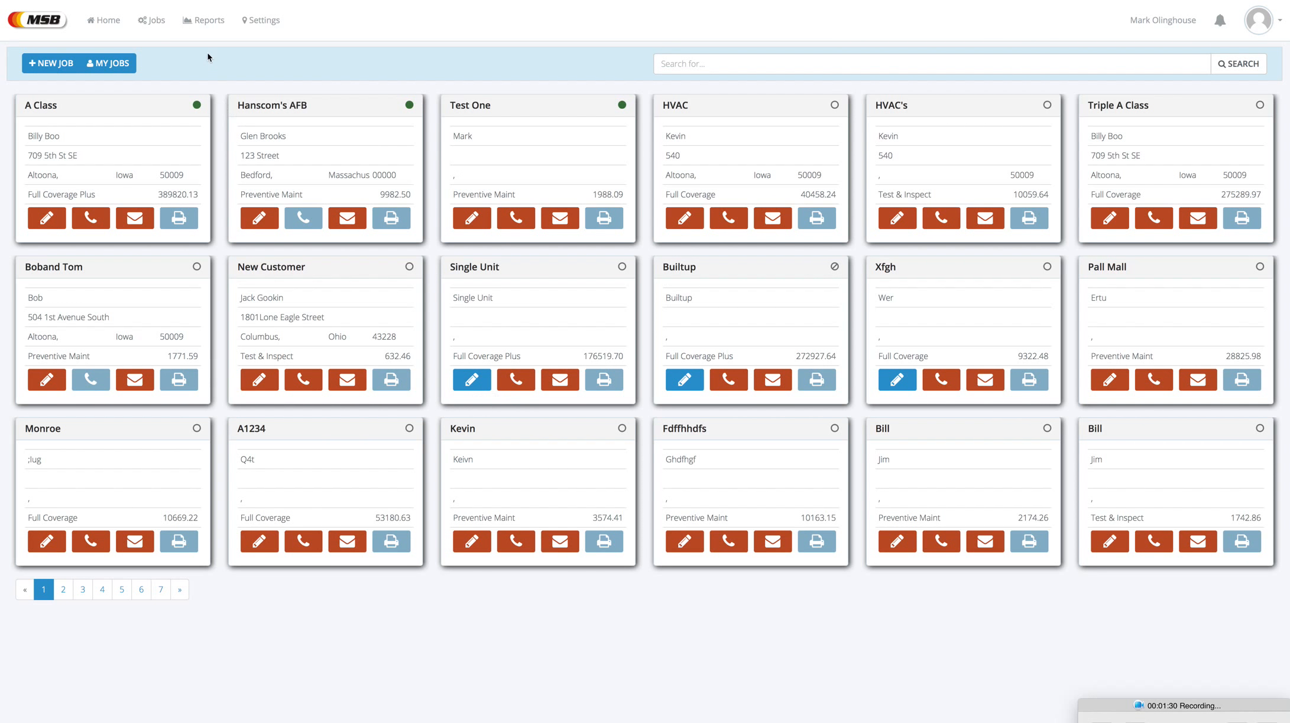
# Step: Open the reports, review the Total Jobs table and collapse it, and expand the Job Summary
pyautogui.click(201, 21)
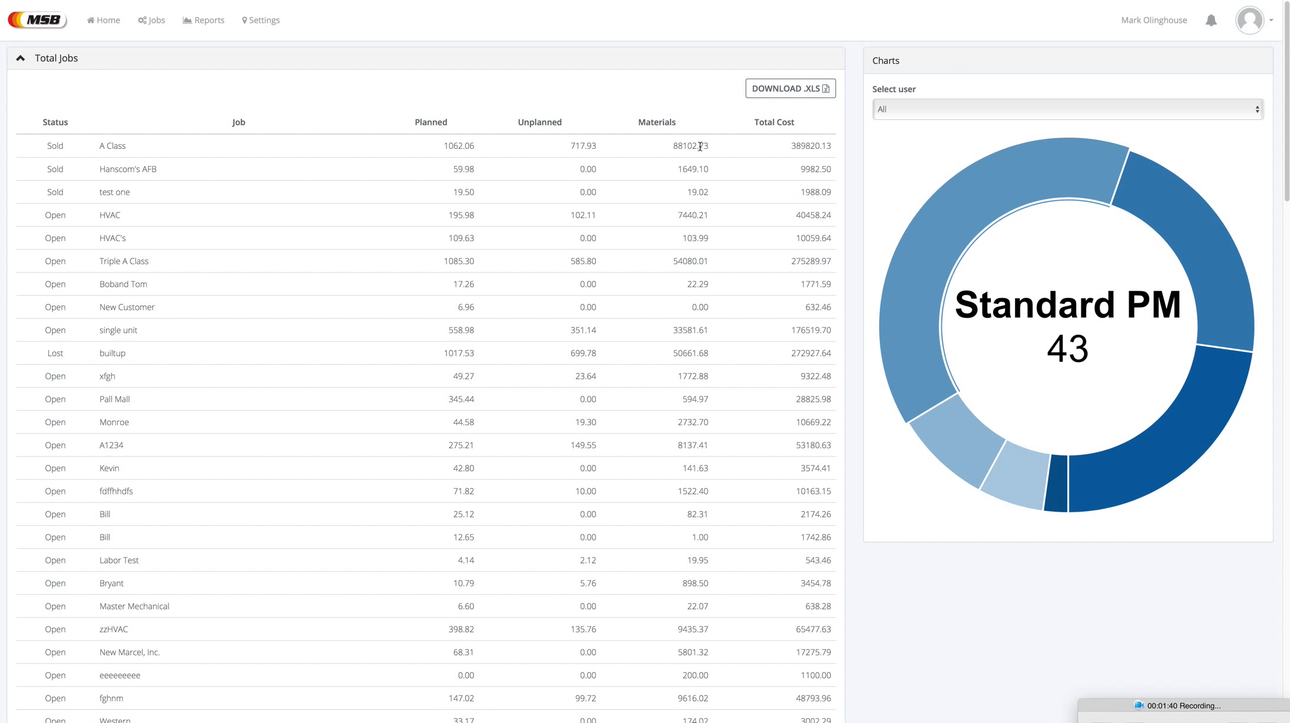
pyautogui.click(22, 59)
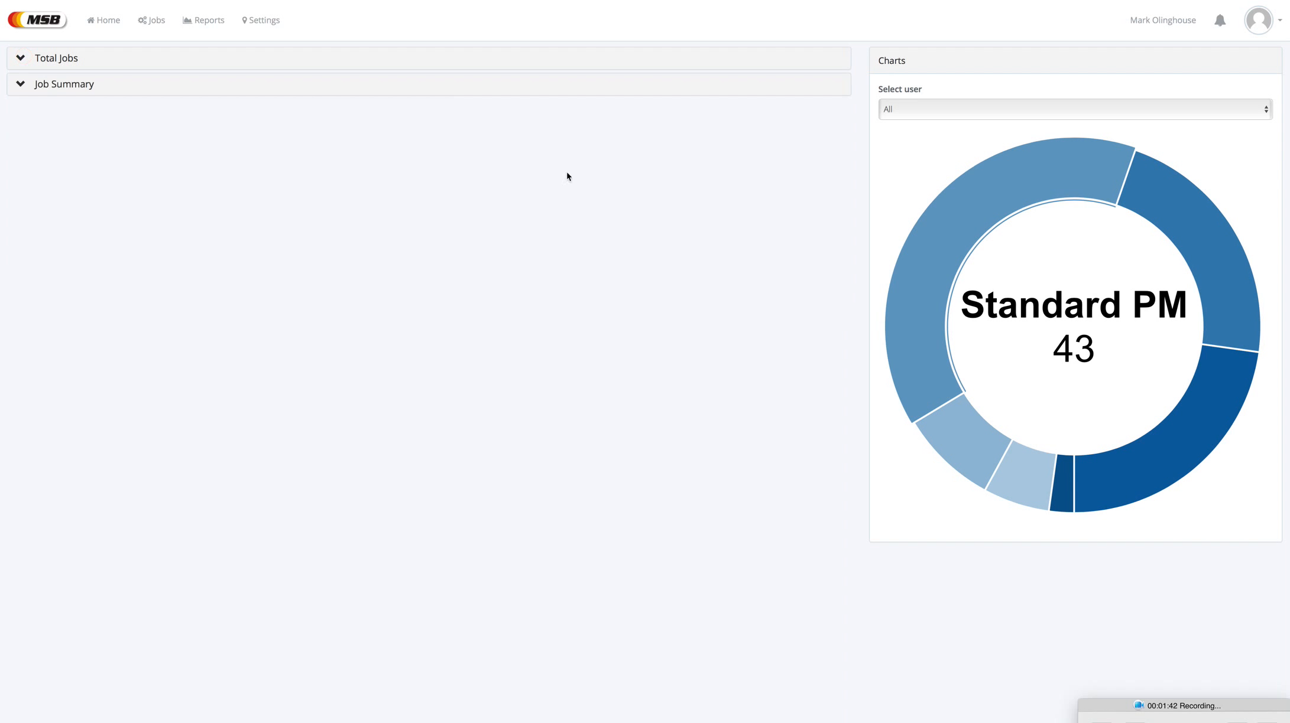
pyautogui.click(779, 90)
pyautogui.click(24, 90)
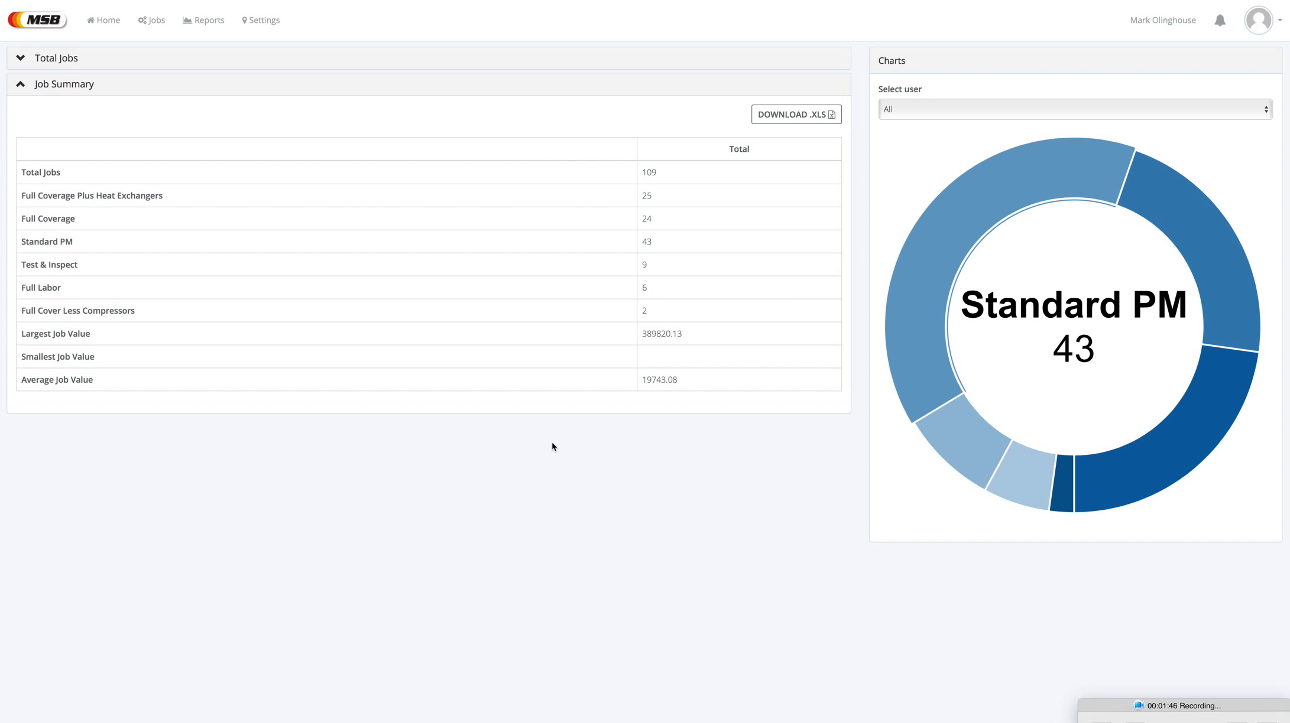
# Step: Filter the agreement type chart in the reports by several individual users in turn
pyautogui.click(902, 110)
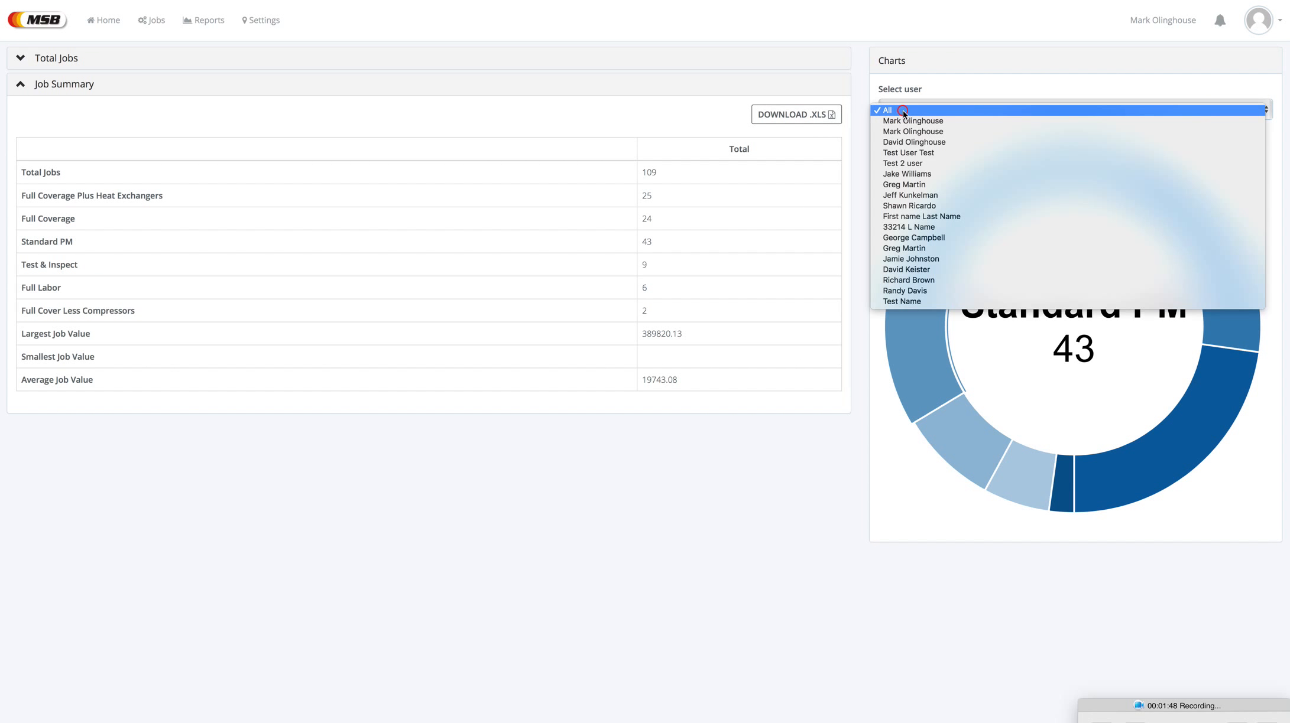
pyautogui.click(919, 197)
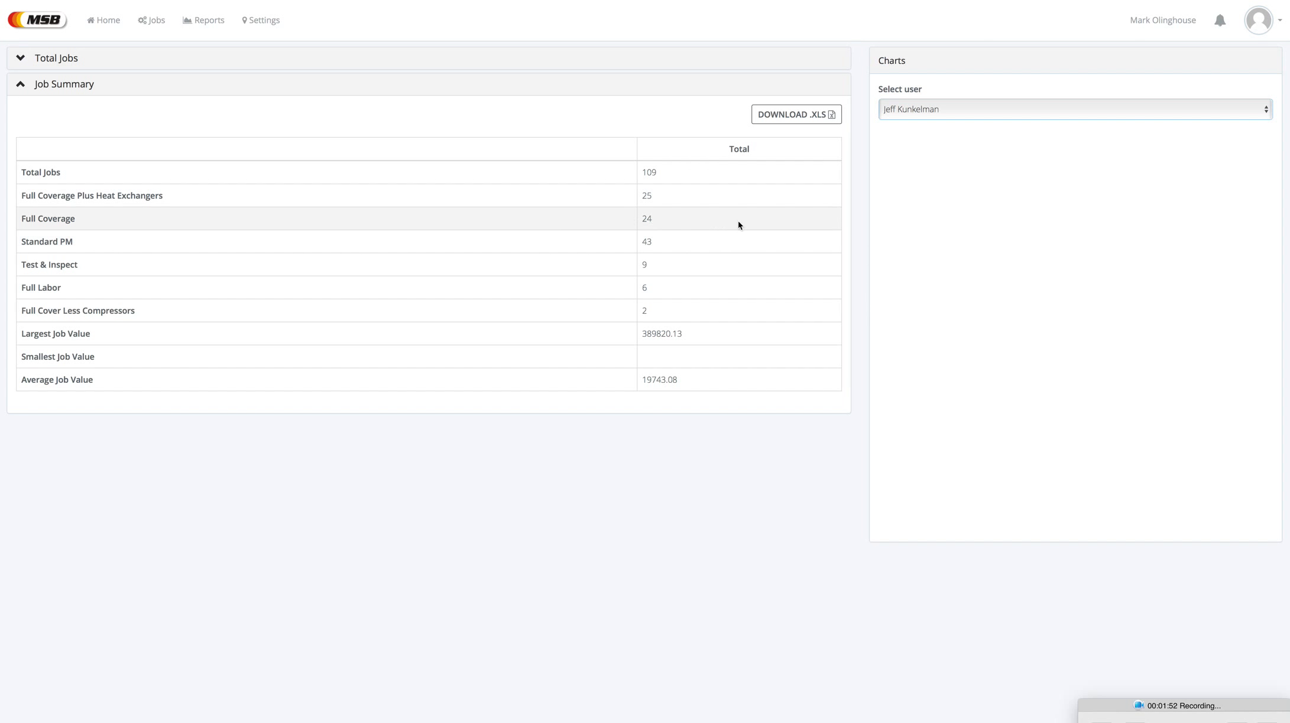
pyautogui.click(907, 108)
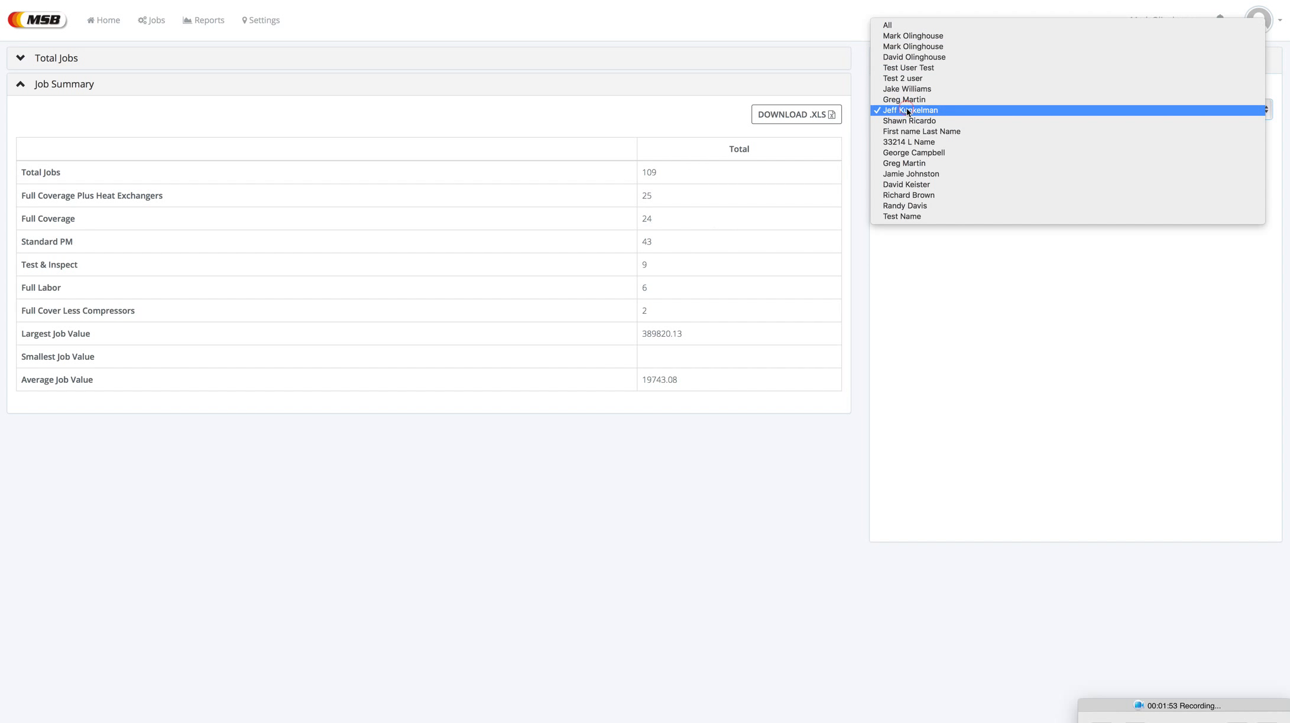
pyautogui.click(902, 60)
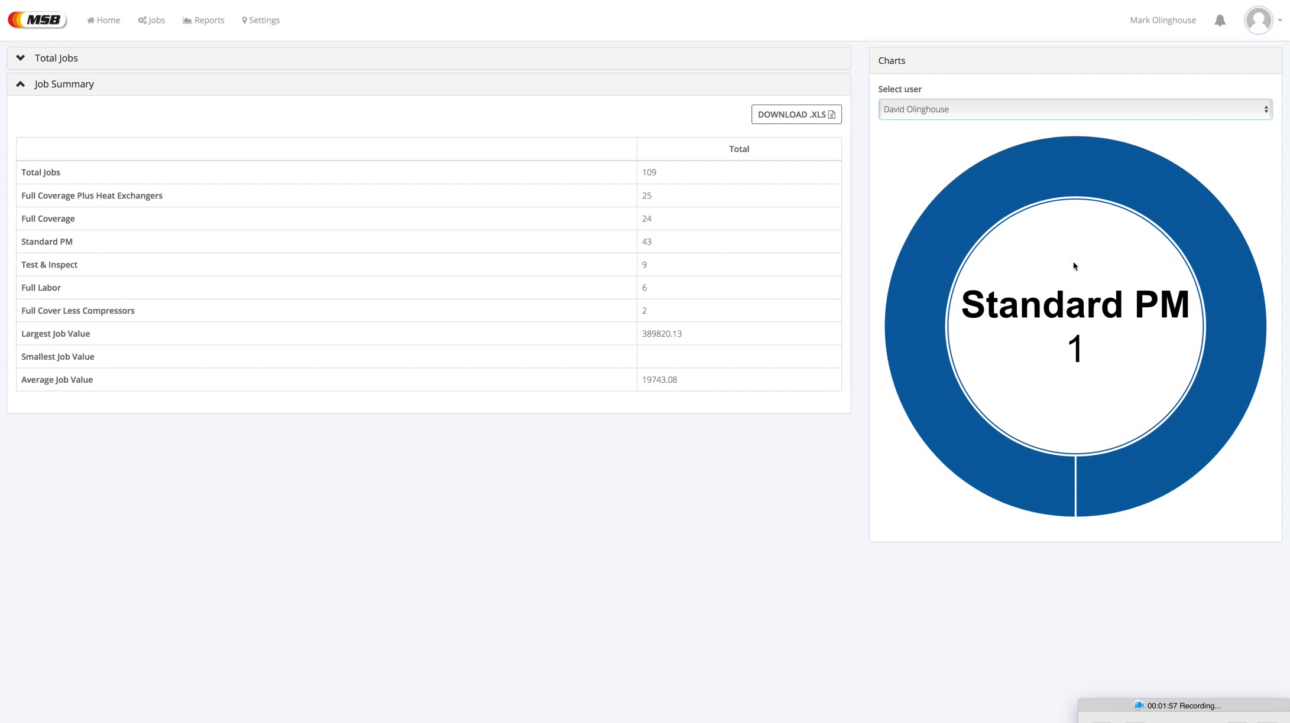
pyautogui.click(1033, 103)
pyautogui.click(953, 98)
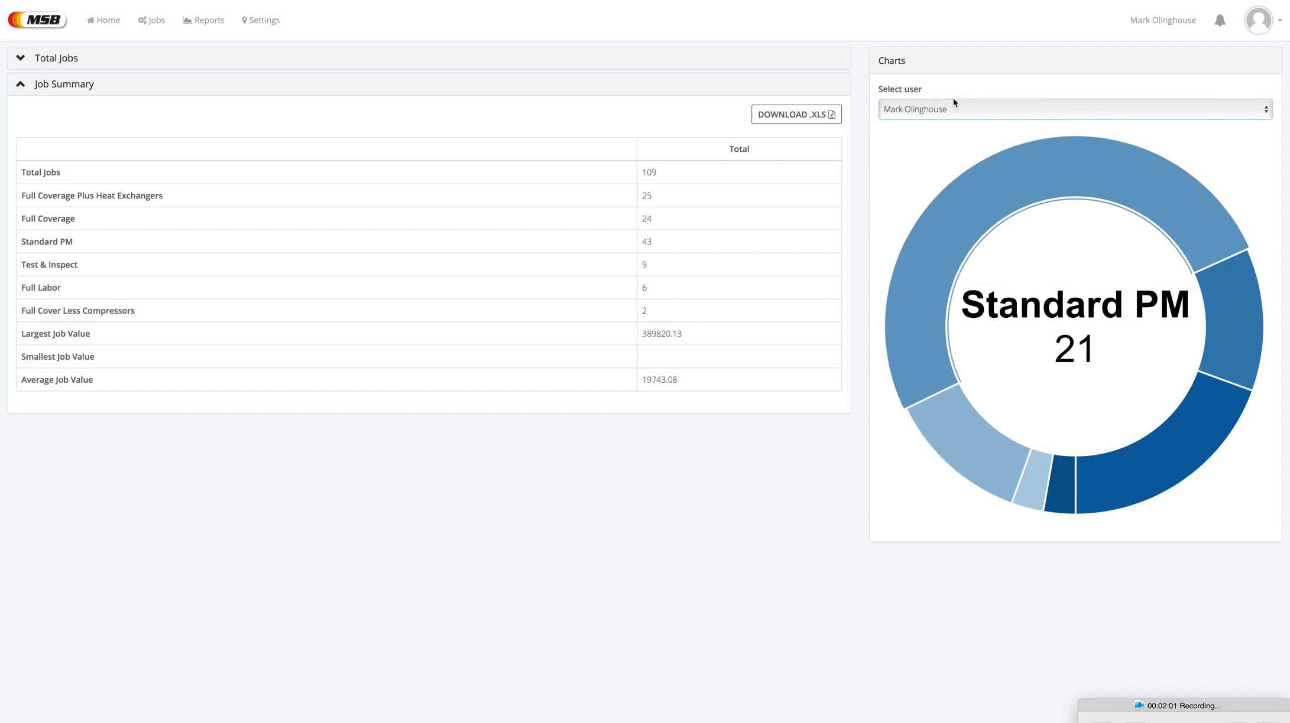
pyautogui.click(951, 107)
pyautogui.click(901, 86)
# Step: Open the custom Full Coverage Plus Heat Exchangers template in the Altoona, Iowa location's document options and enlarge its editor area
pyautogui.click(269, 25)
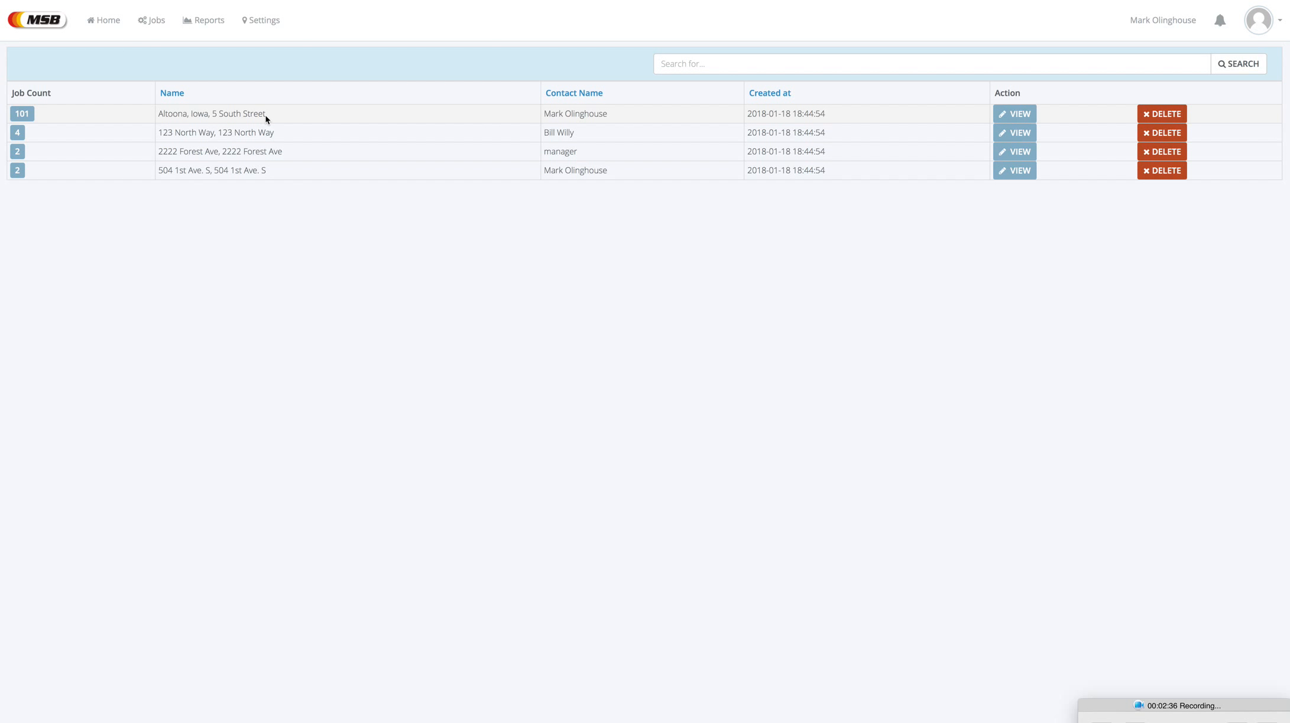
pyautogui.click(1016, 113)
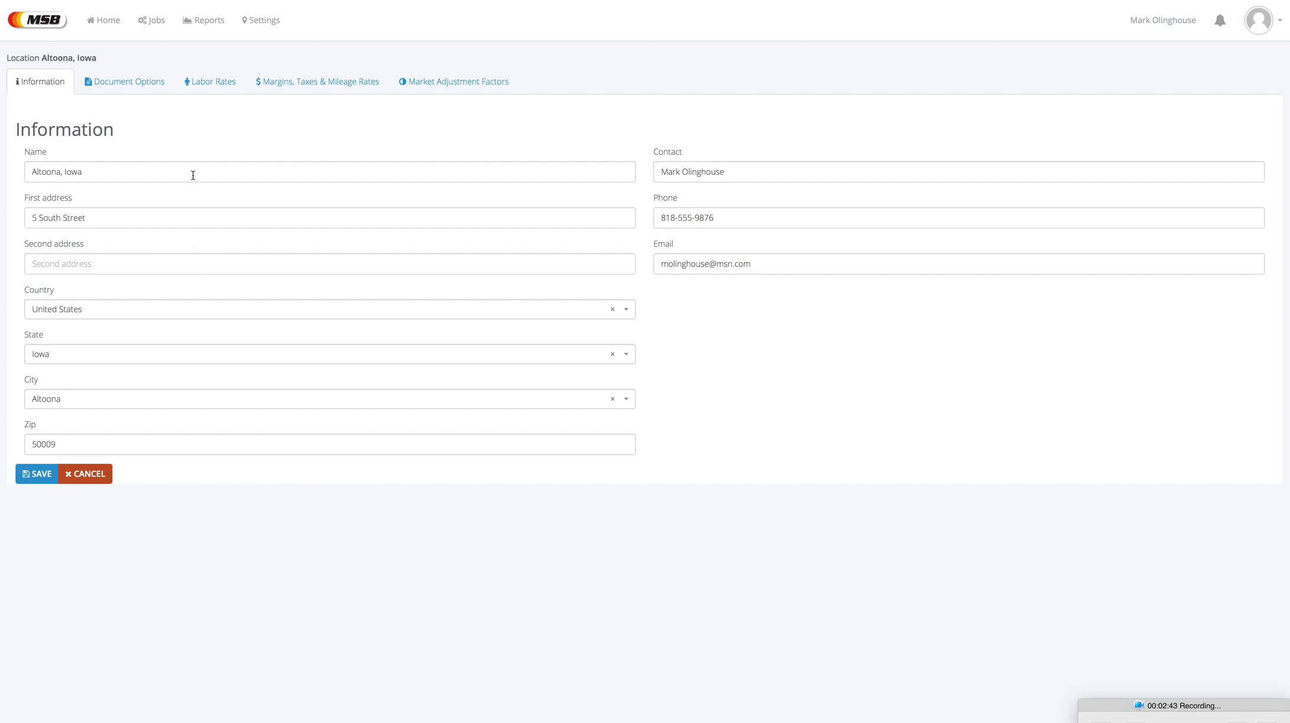
pyautogui.click(118, 81)
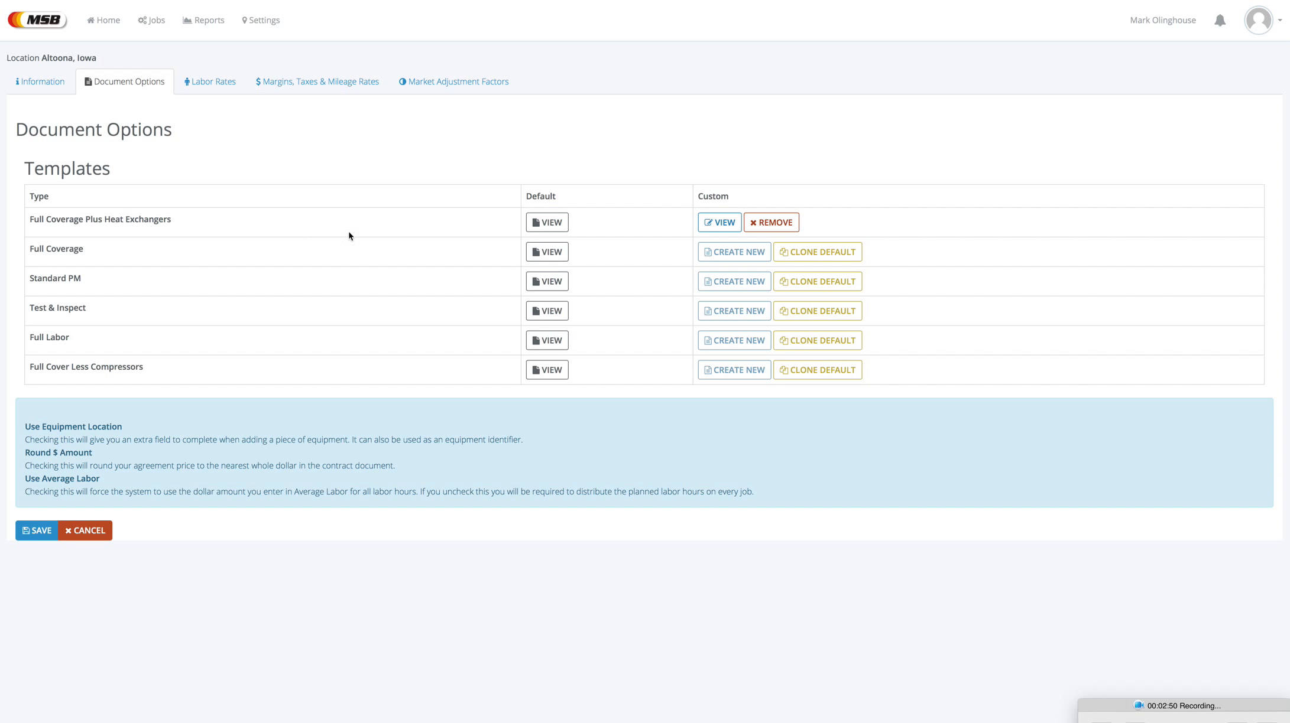
pyautogui.click(712, 225)
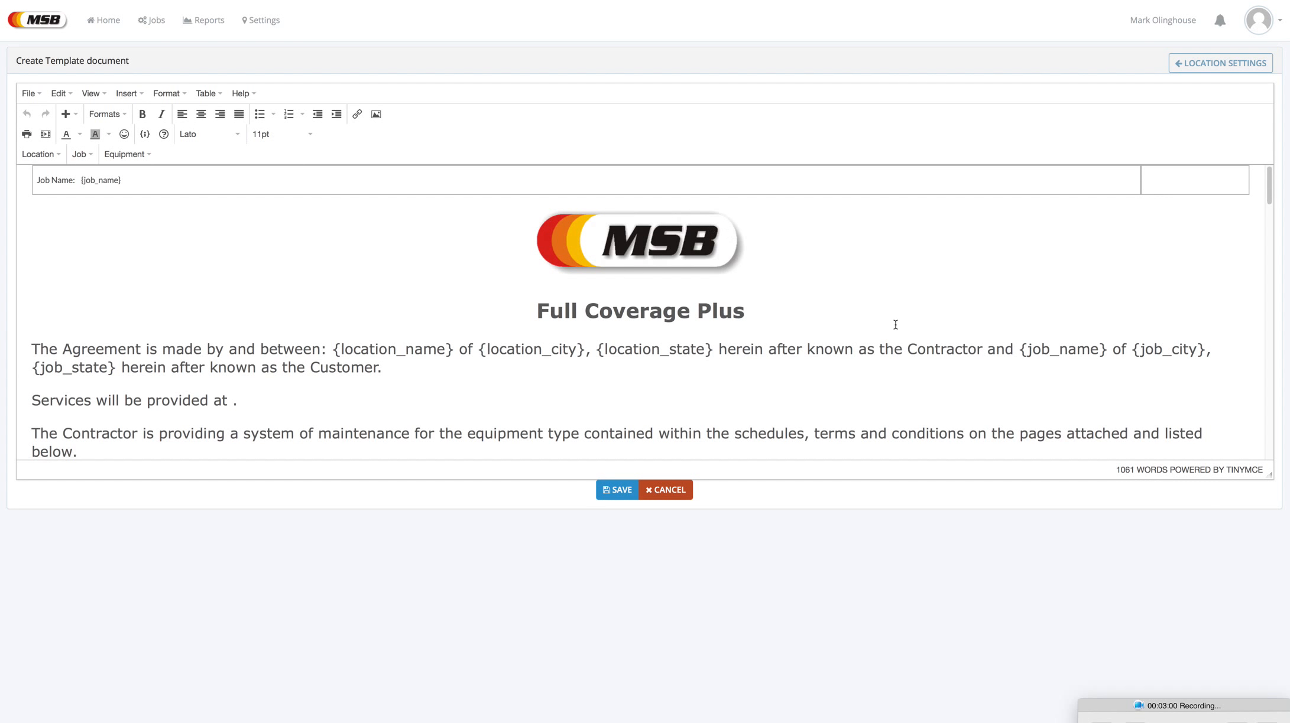
pyautogui.moveTo(1269, 476); pyautogui.dragTo(1262, 678)
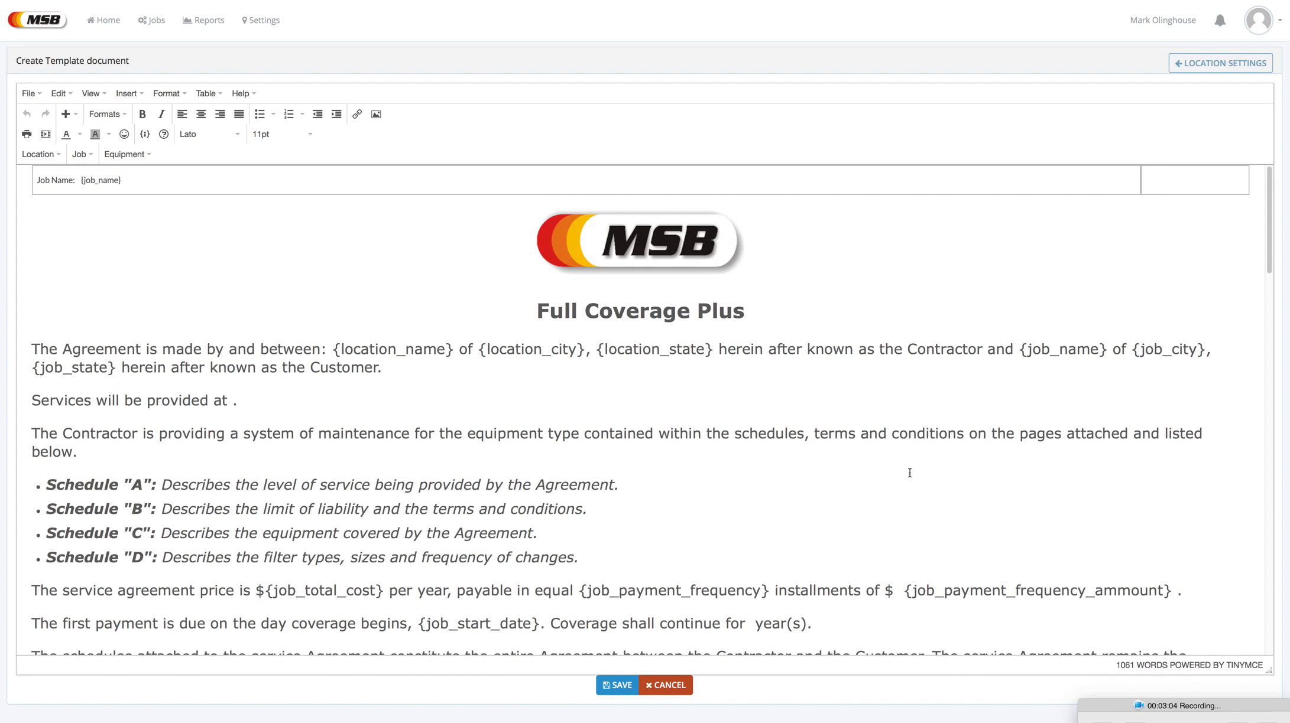
# Step: Place the cursor after "Services will be provided at", examine the template's HTML source code, and close it without changes
pyautogui.click(726, 412)
pyautogui.click(98, 105)
pyautogui.click(98, 112)
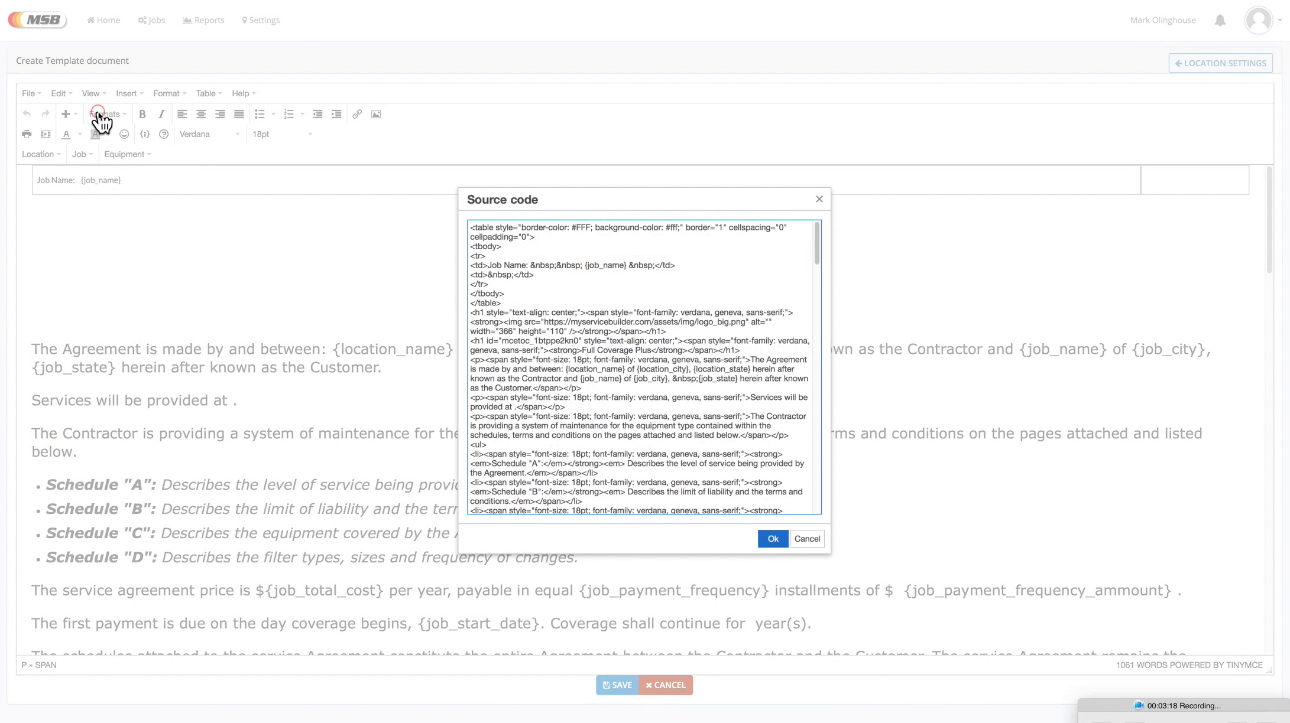
pyautogui.moveTo(818, 235)
pyautogui.mouseDown()
pyautogui.moveTo(818, 488)
pyautogui.moveTo(818, 244)
pyautogui.mouseUp()
pyautogui.click(818, 200)
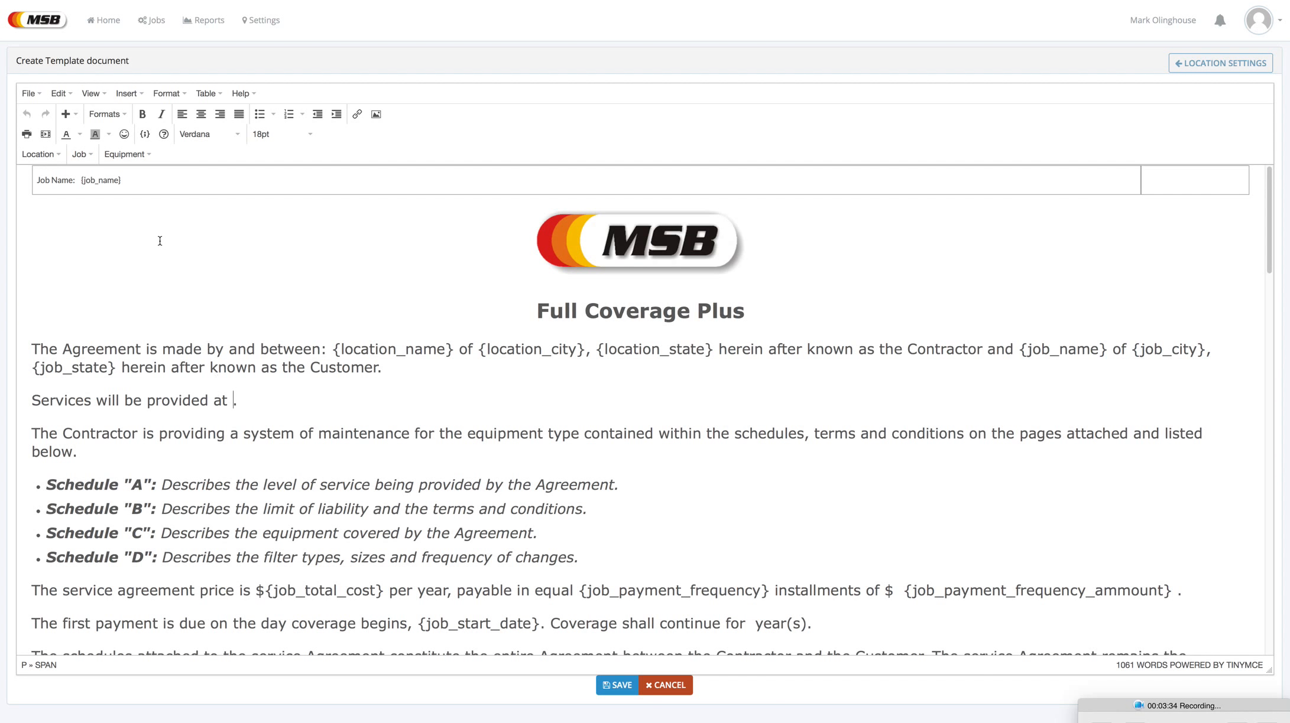
# Step: Insert the Different Service Location job placeholder after "Services will be provided at" and remove the extra spaces around it
pyautogui.click(89, 155)
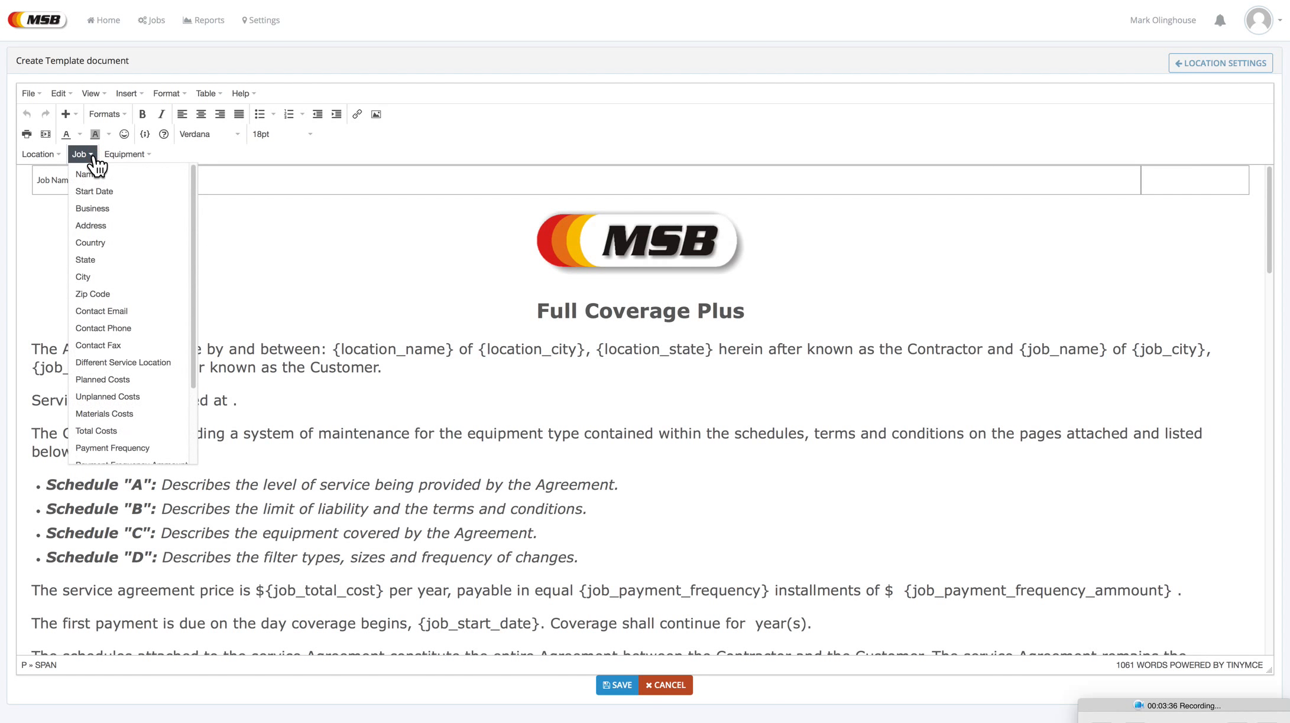
pyautogui.click(104, 363)
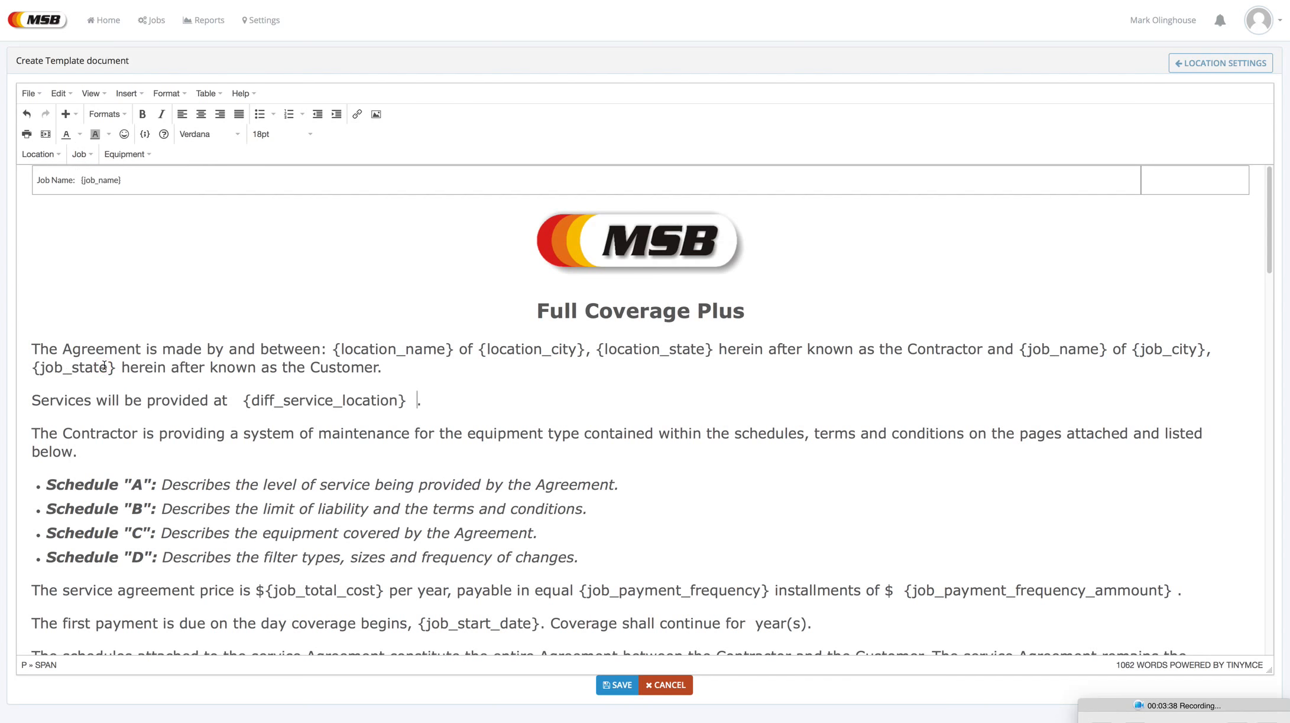
pyautogui.press('BackSpace')
pyautogui.press('BackSpace')
pyautogui.click(248, 401)
pyautogui.press('BackSpace')
pyautogui.press('BackSpace')
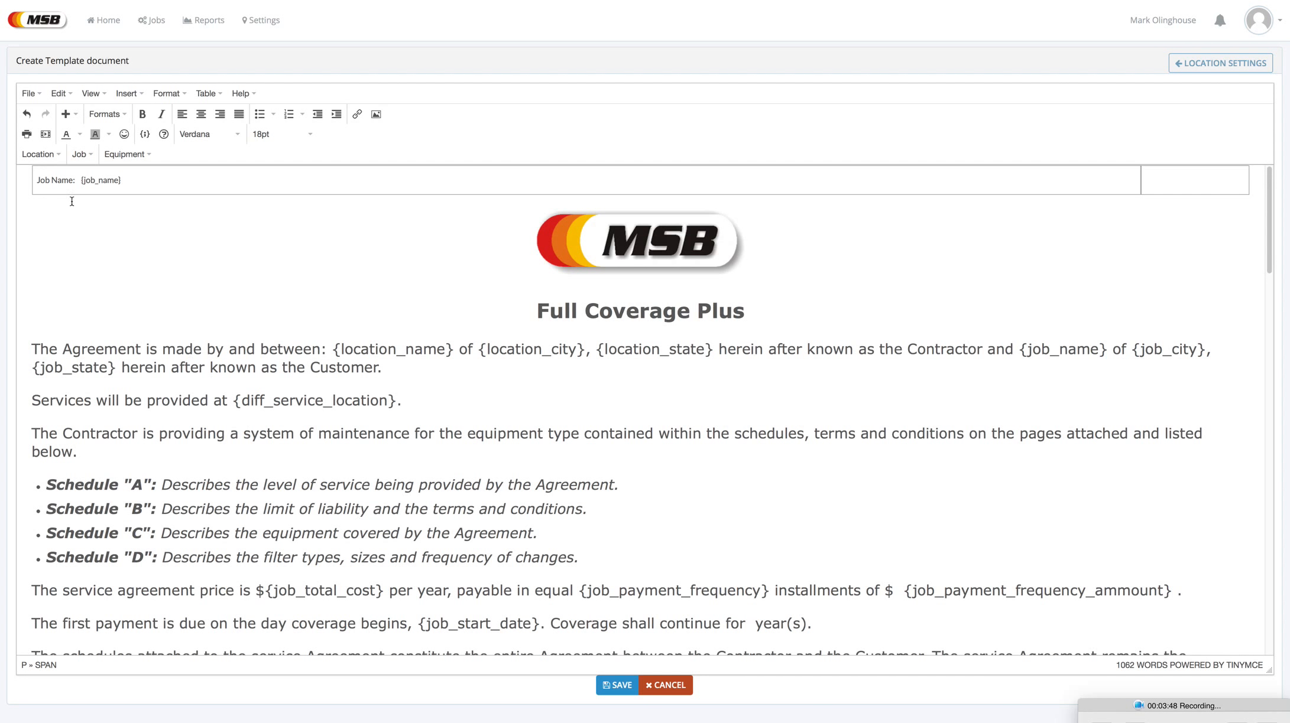
# Step: Examine the available Location, Job and Equipment placeholders for the template without inserting any
pyautogui.click(43, 156)
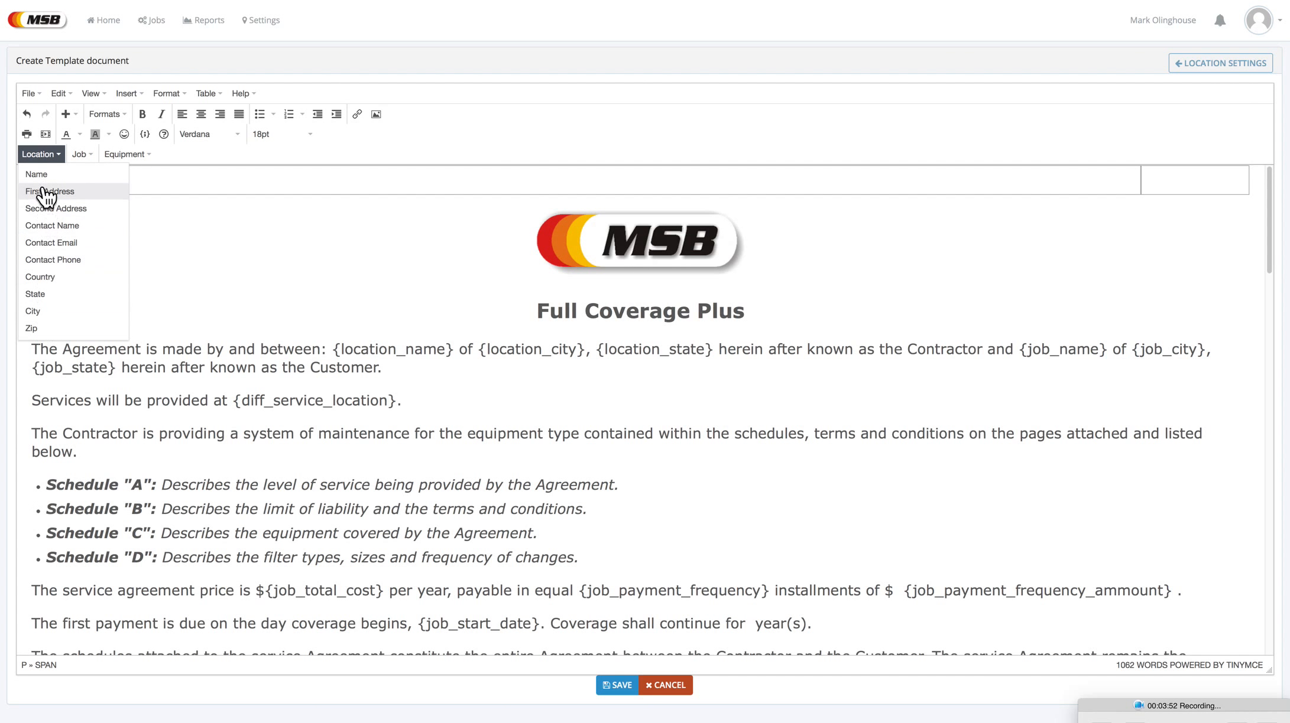
pyautogui.click(80, 155)
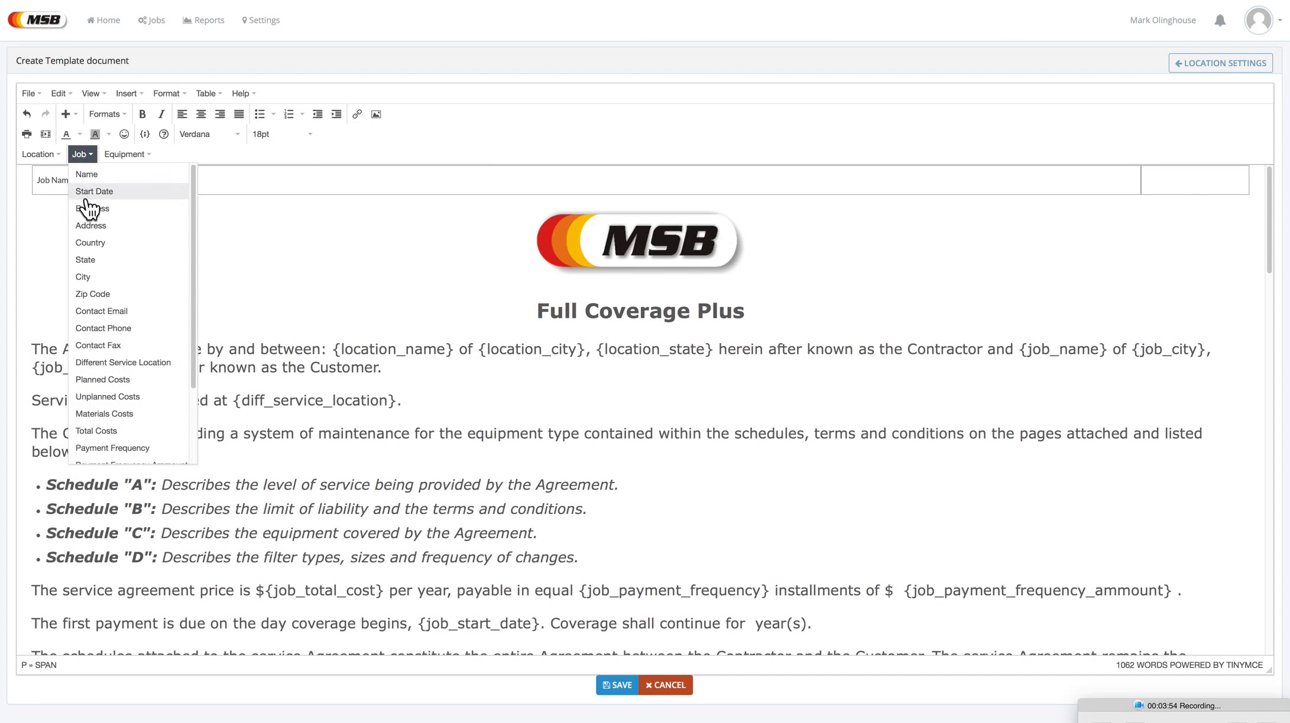
pyautogui.moveTo(195, 267)
pyautogui.mouseDown()
pyautogui.moveTo(191, 368)
pyautogui.moveTo(200, 261)
pyautogui.mouseUp()
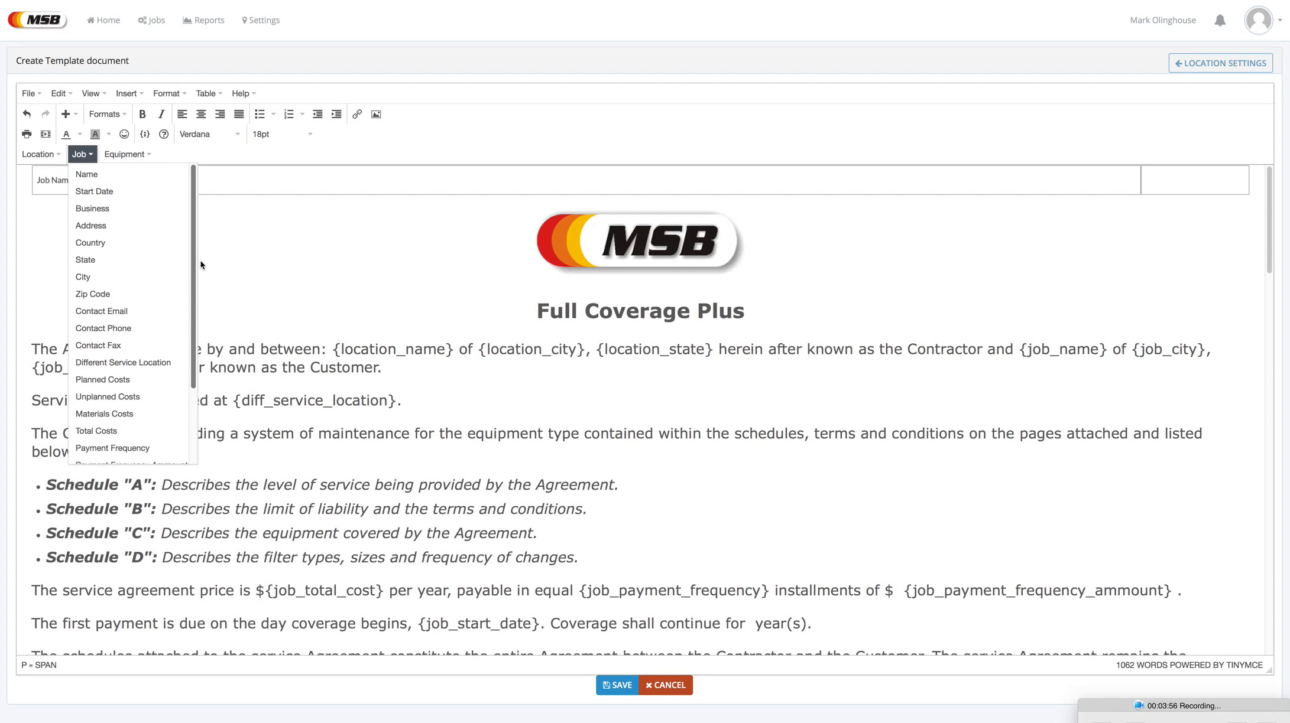
pyautogui.click(136, 154)
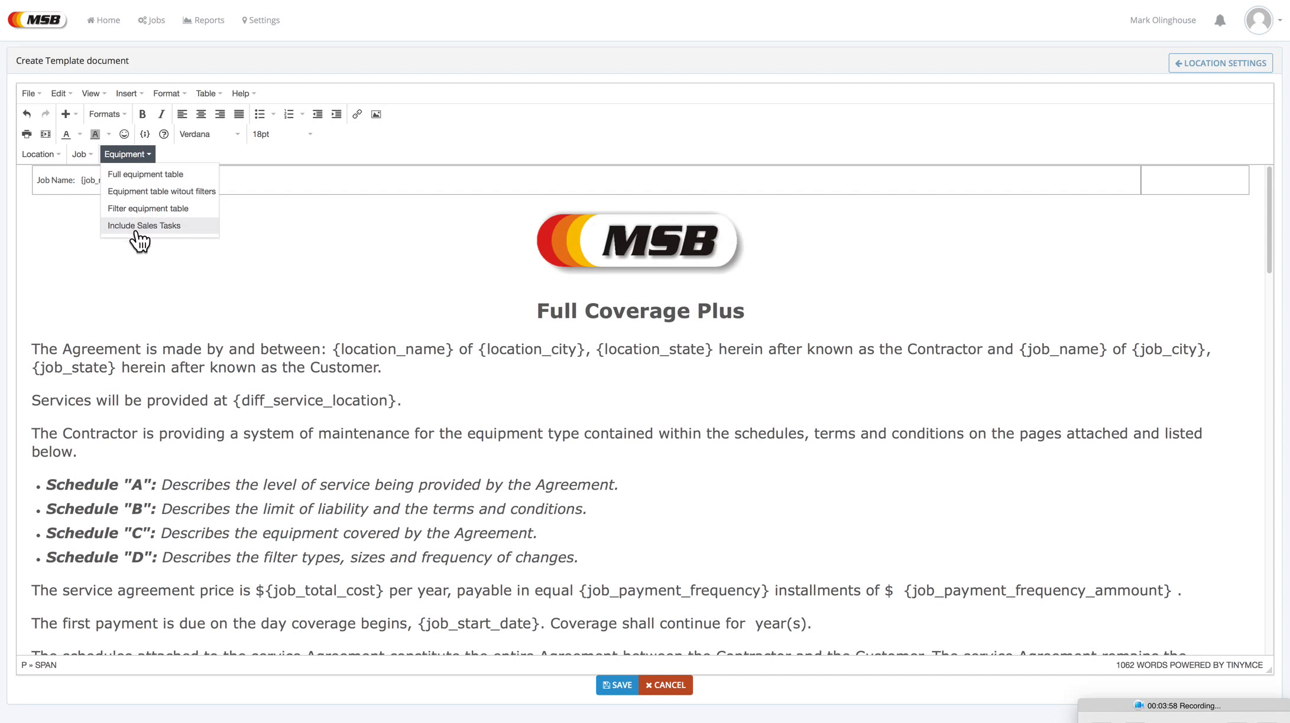
pyautogui.click(209, 316)
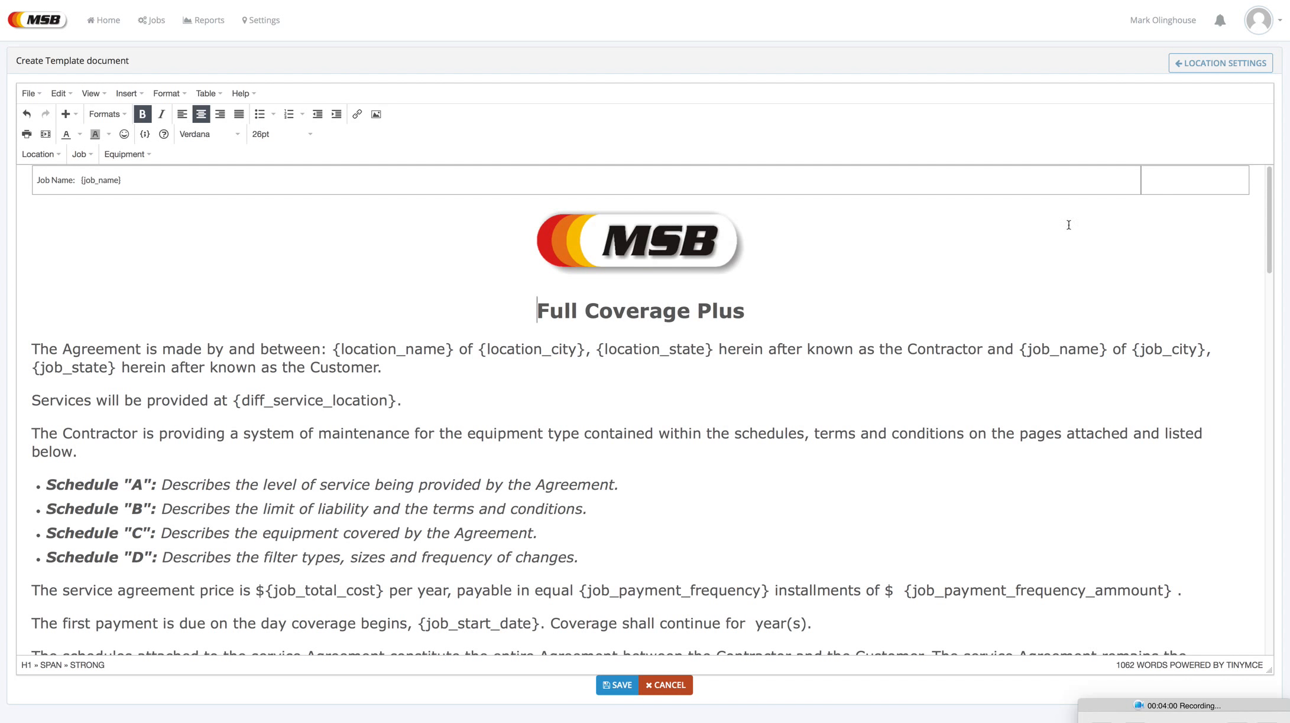
# Step: Insert the Customer Name and Customer Title placeholders in the two empty cells of the second column of the signature table
pyautogui.moveTo(1268, 223)
pyautogui.mouseDown()
pyautogui.moveTo(1258, 364)
pyautogui.moveTo(1269, 310)
pyautogui.mouseUp()
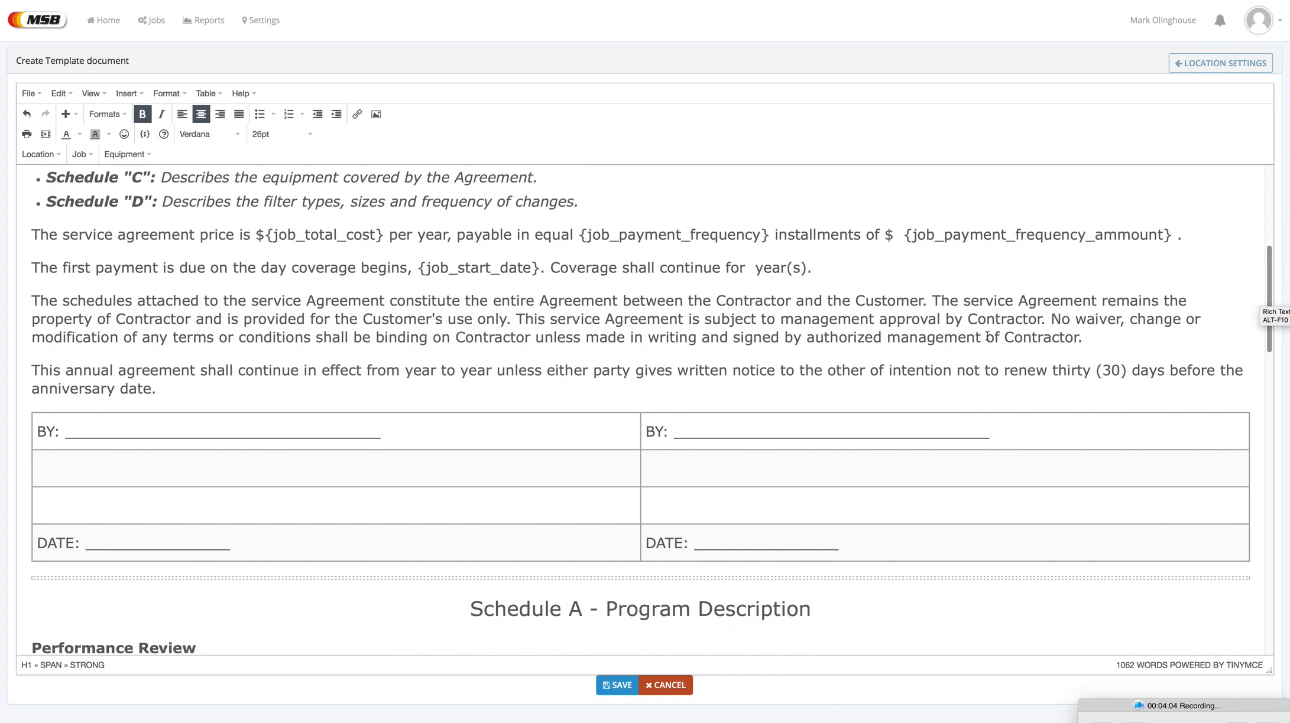
pyautogui.click(656, 473)
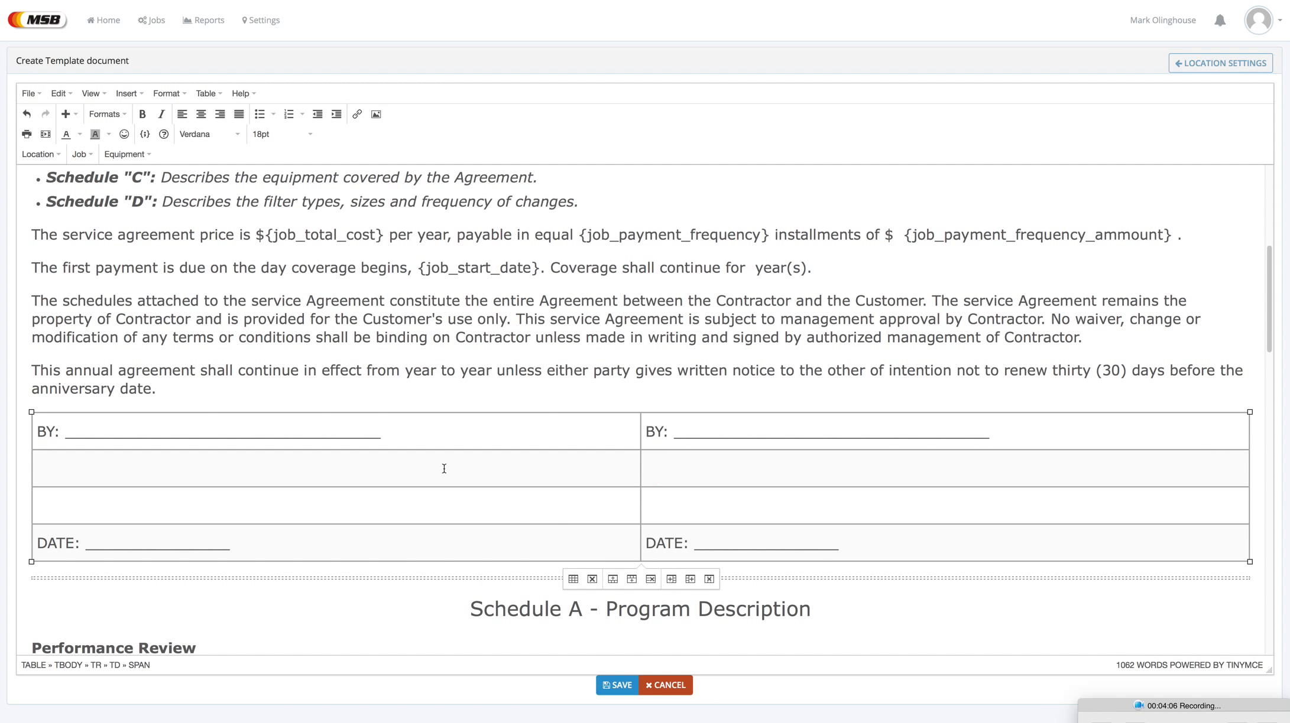
pyautogui.click(82, 154)
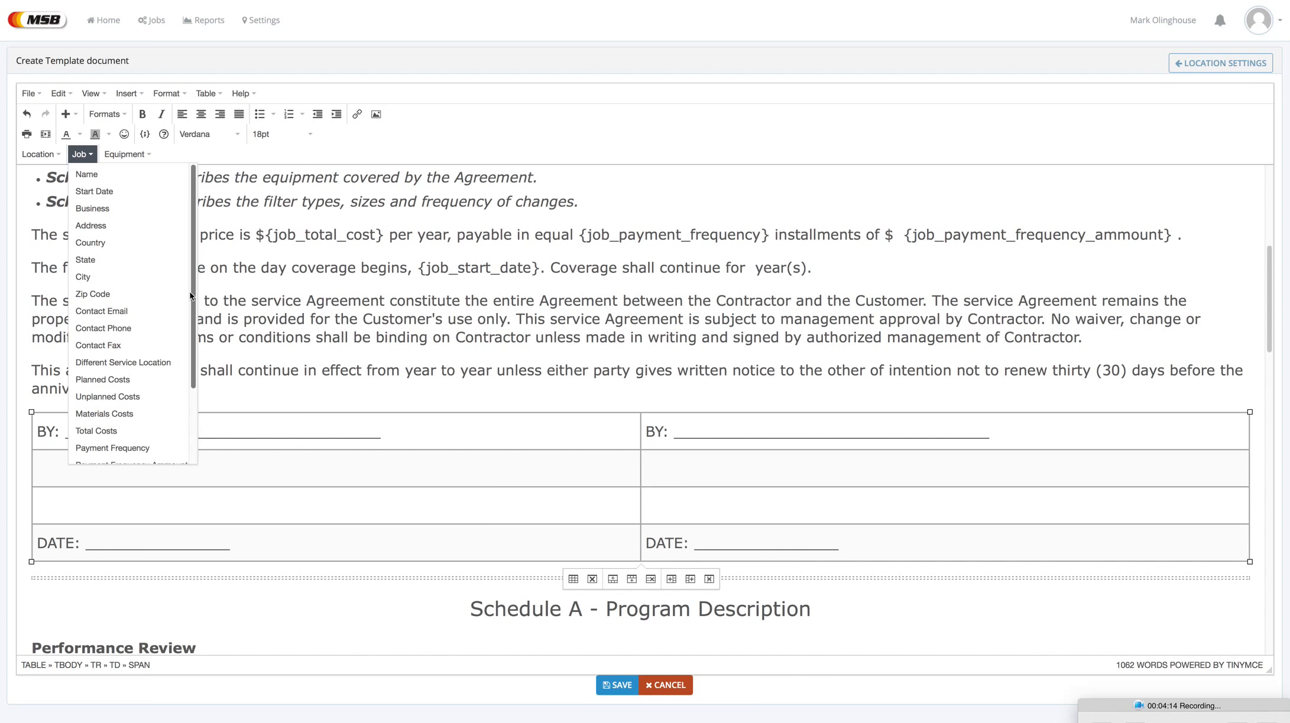
pyautogui.moveTo(191, 293); pyautogui.dragTo(191, 369)
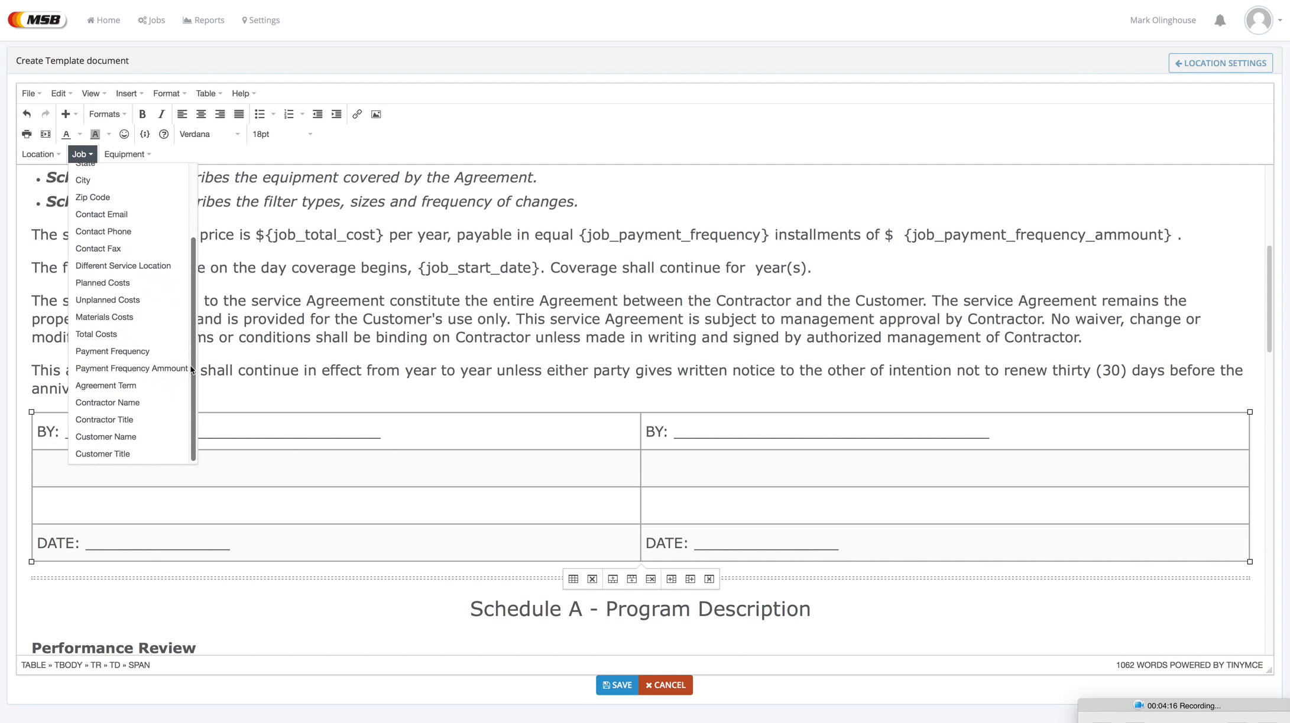
pyautogui.click(128, 437)
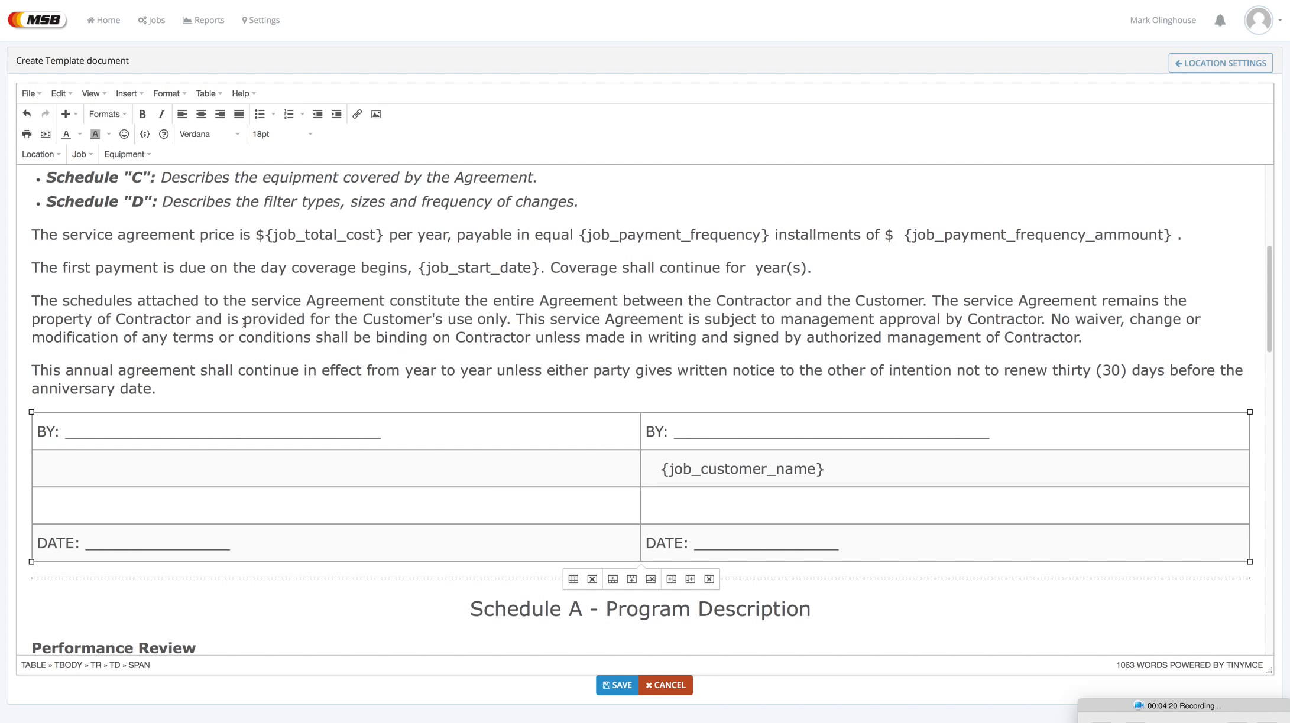
pyautogui.click(82, 154)
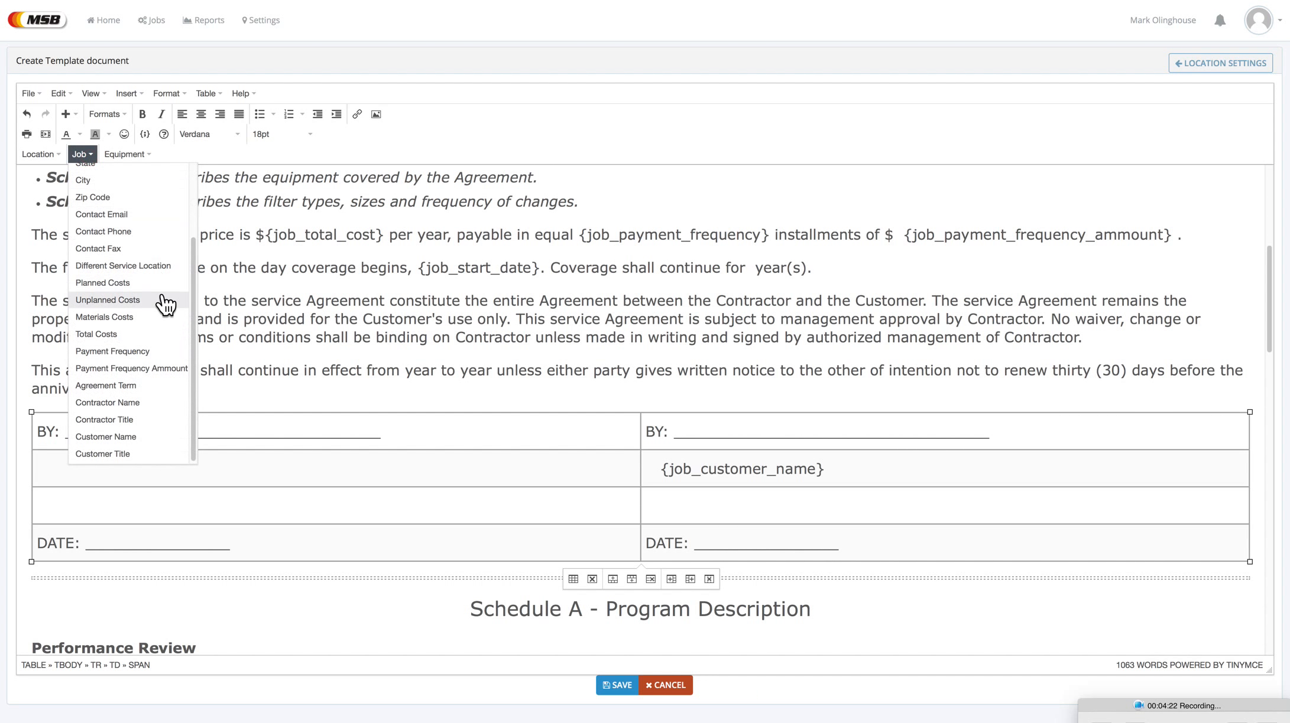
pyautogui.click(131, 453)
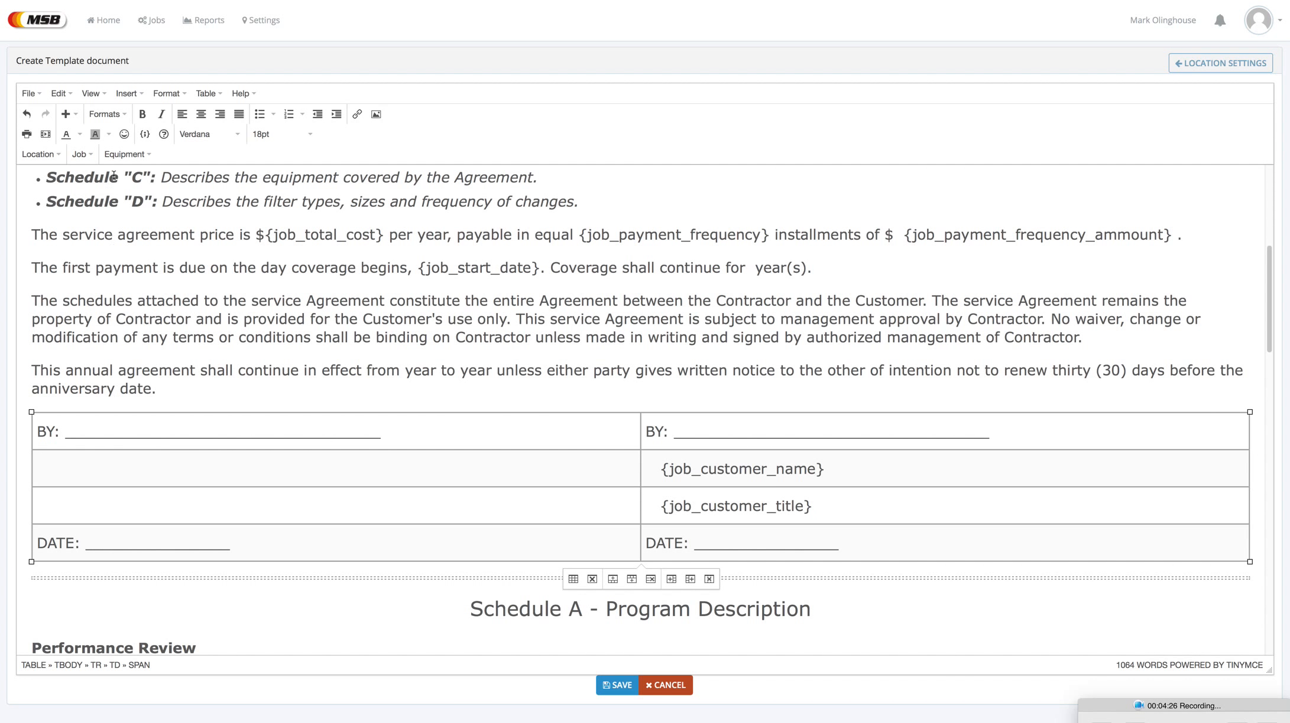
# Step: Insert the Contractor Name and Contractor Title placeholders in the two empty cells of the signature table's first column and save the template
pyautogui.click(82, 155)
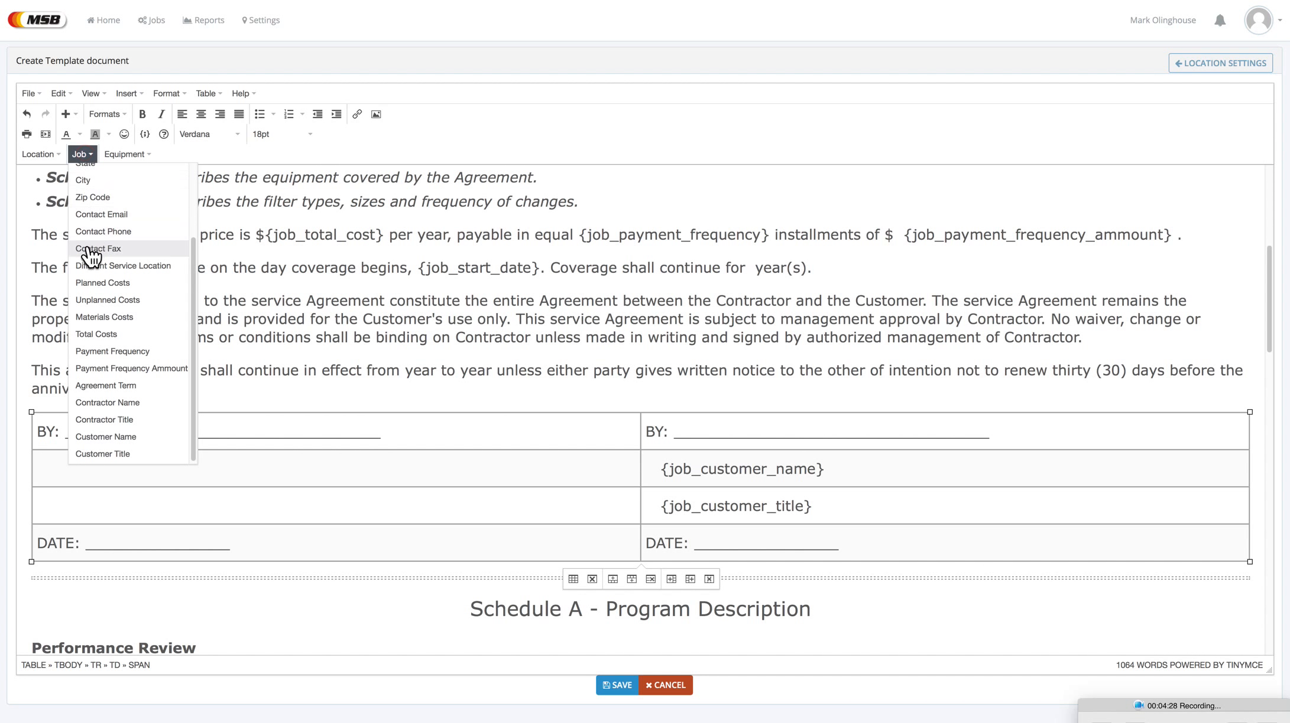
pyautogui.click(97, 402)
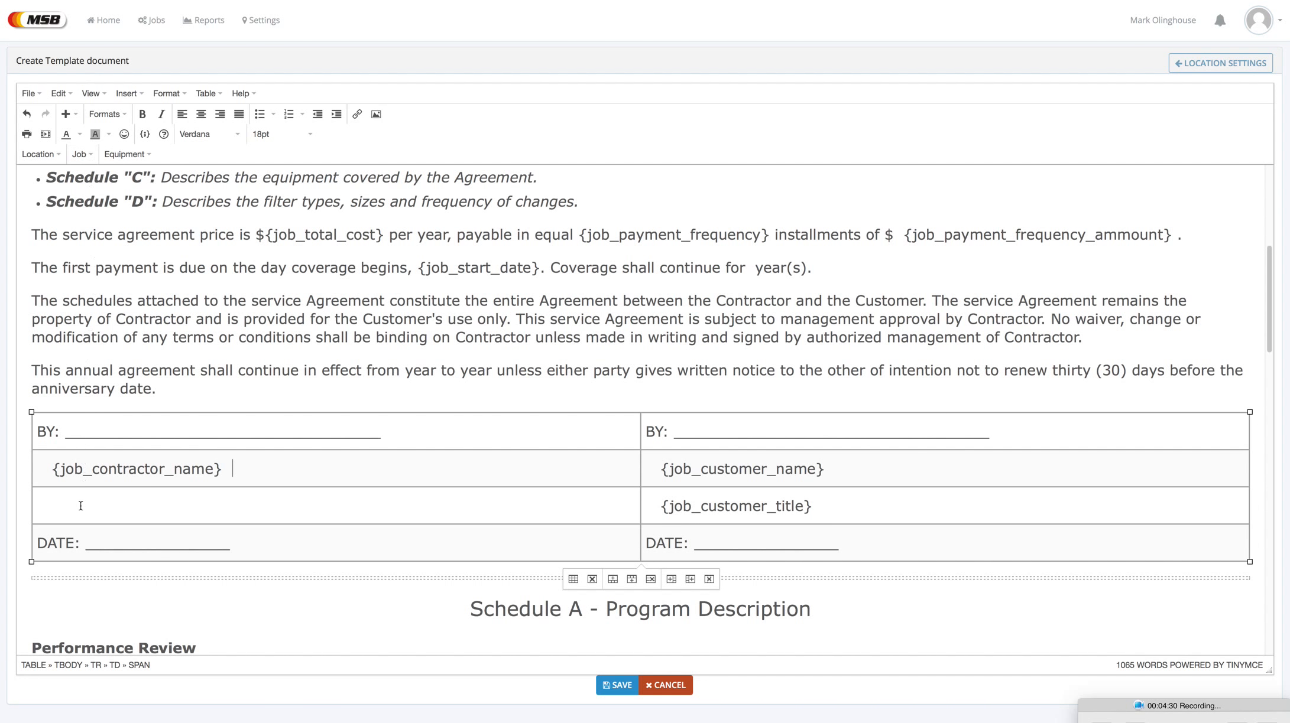
pyautogui.click(82, 155)
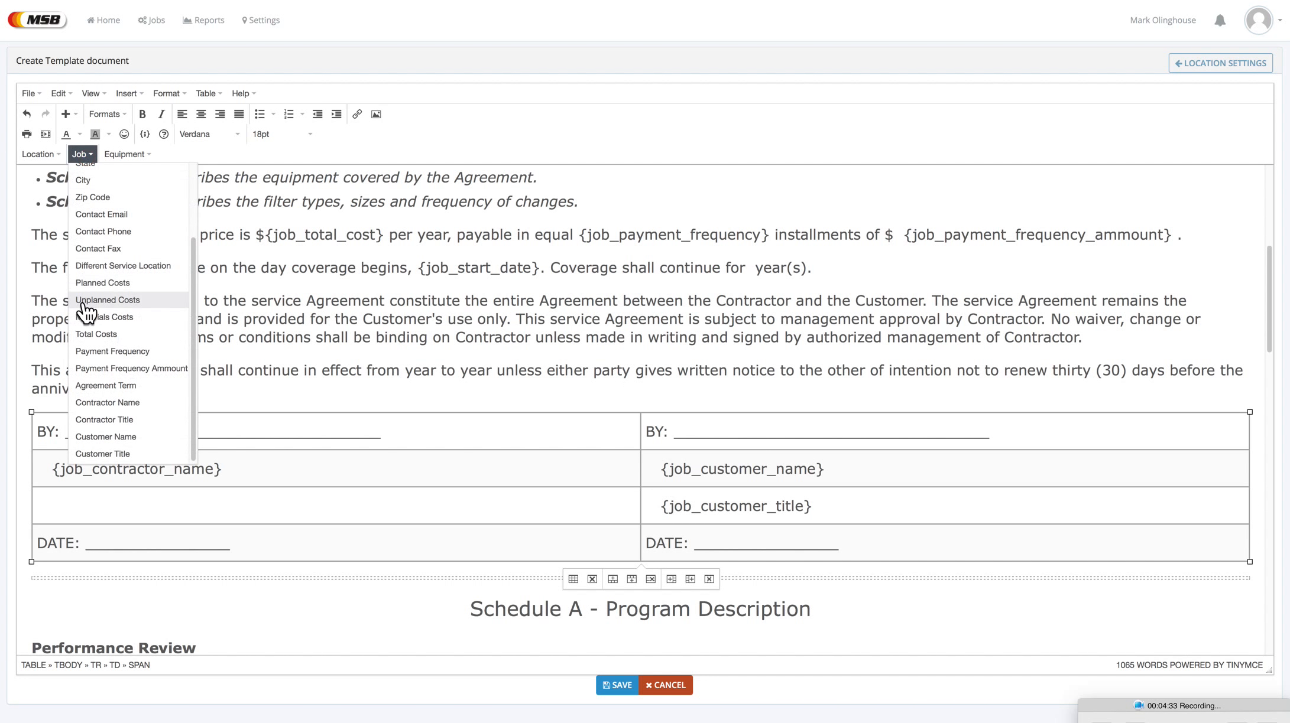
pyautogui.click(123, 420)
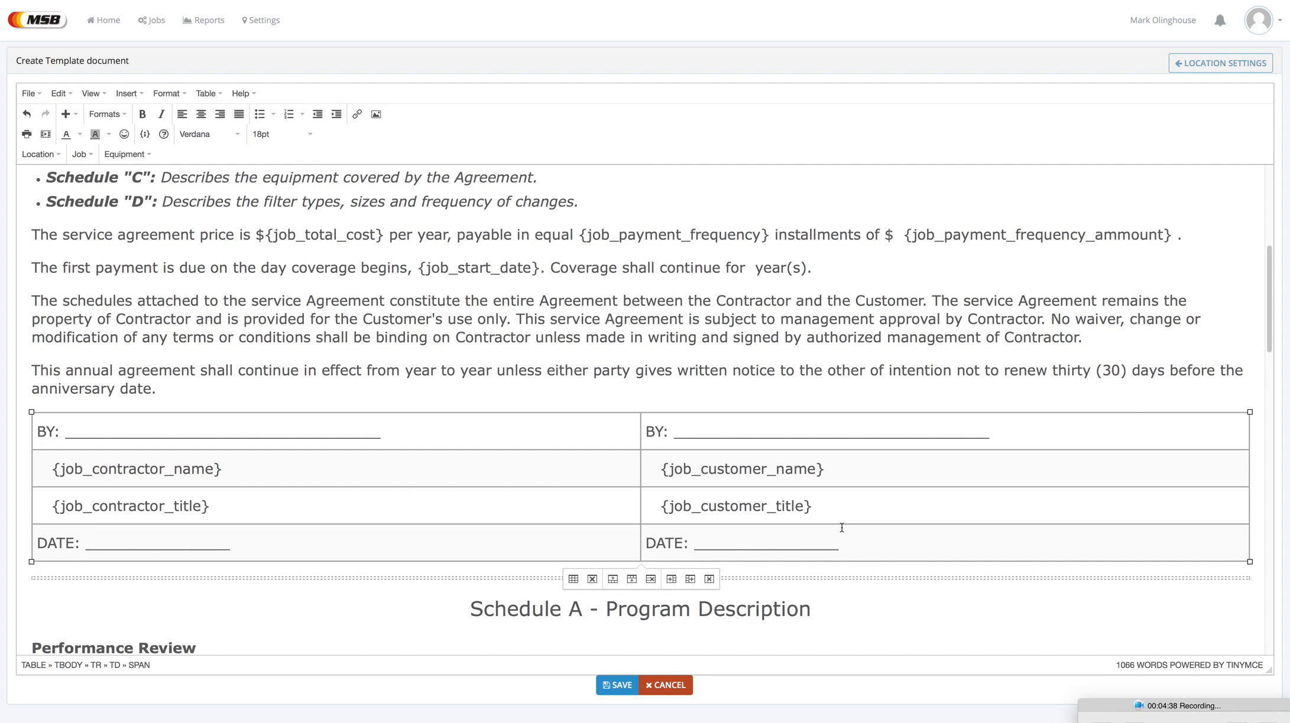
pyautogui.click(628, 684)
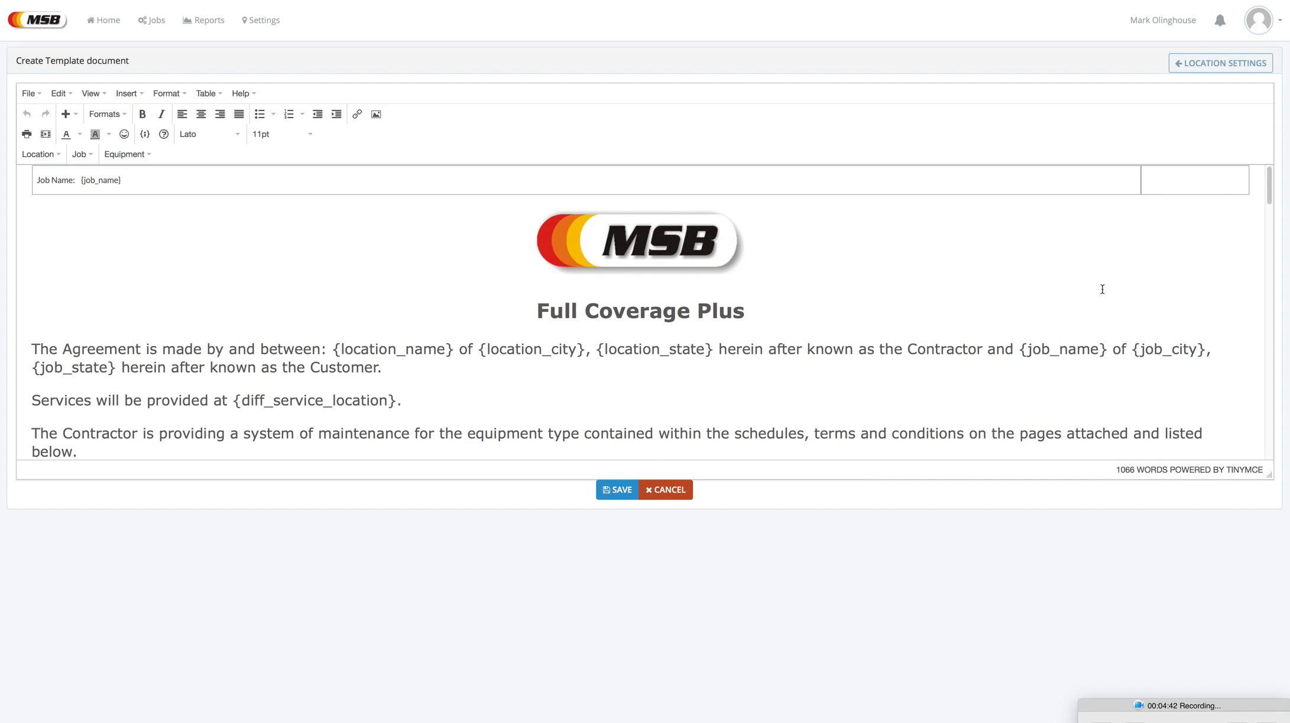
# Step: Remove the extra space before the {job_payment_frequency_ammount} placeholder in the service agreement price sentence
pyautogui.moveTo(1264, 187); pyautogui.dragTo(1265, 225)
pyautogui.moveTo(574, 310); pyautogui.dragTo(763, 308)
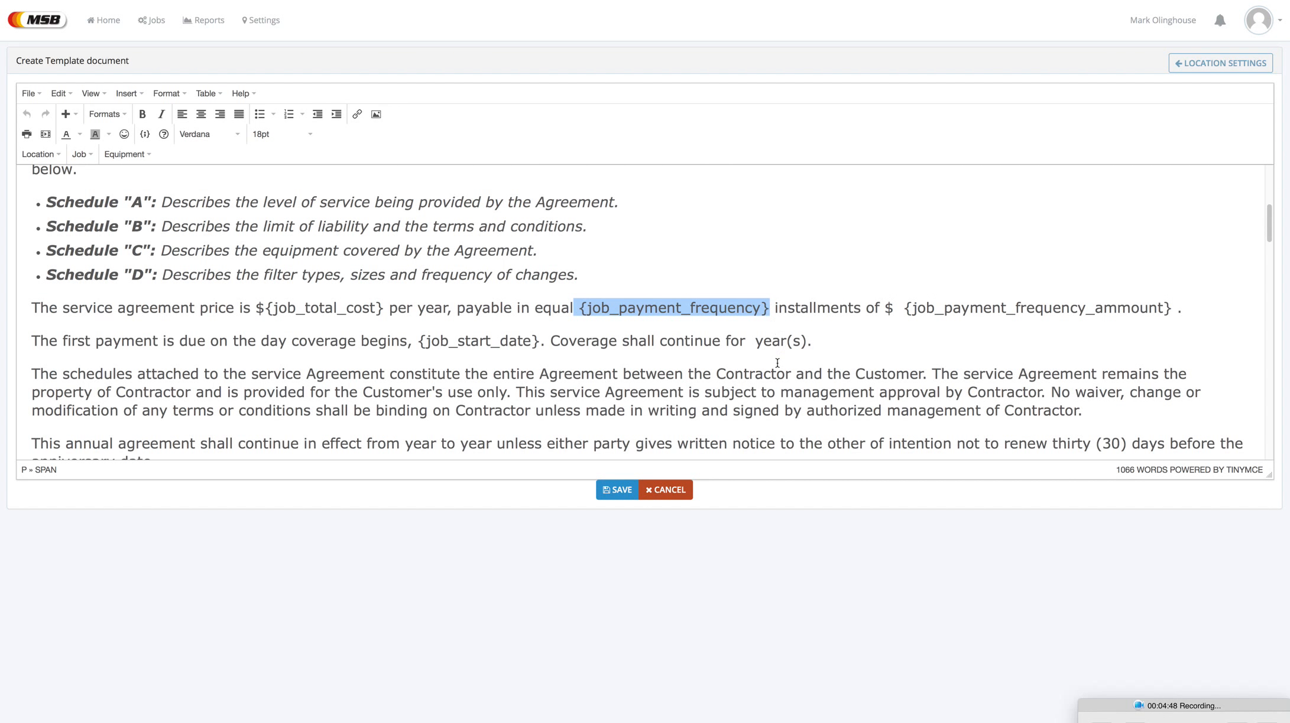
pyautogui.click(905, 309)
pyautogui.press('BackSpace')
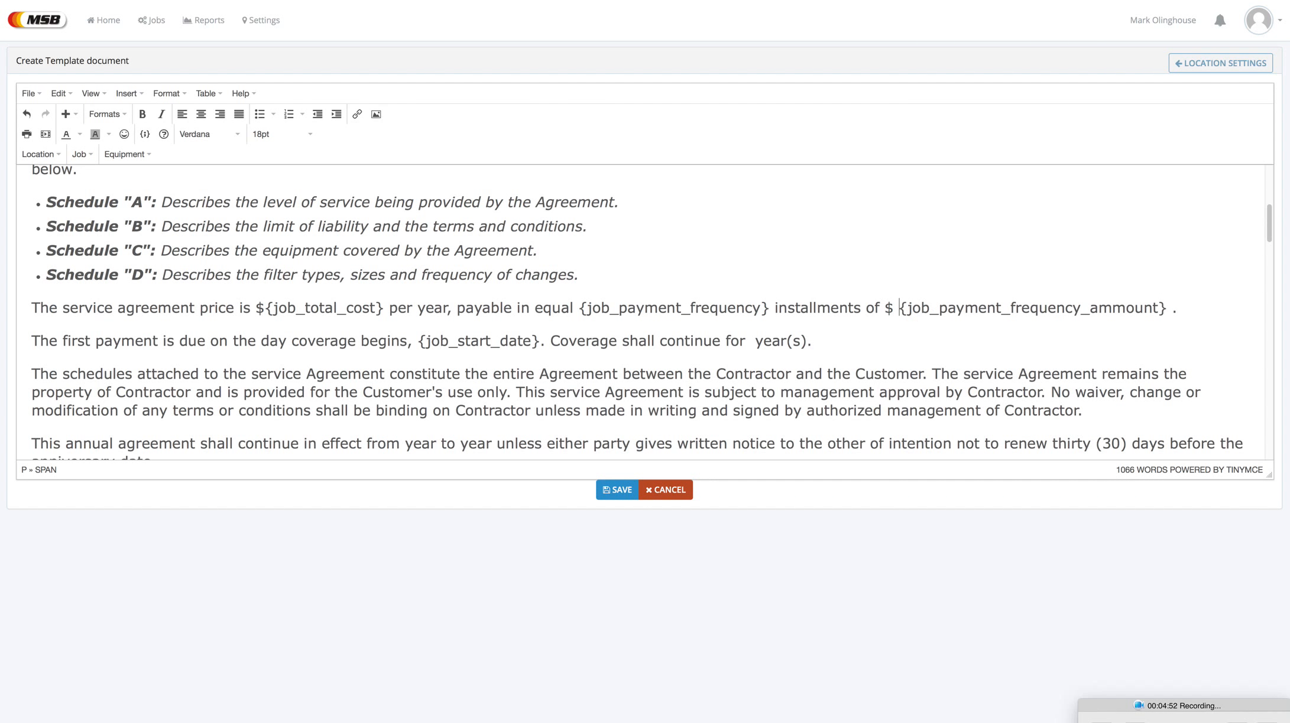
# Step: Try bold formatting on the paragraph starting "The first payment is due" and remove it again
pyautogui.tripleClick(29, 341)
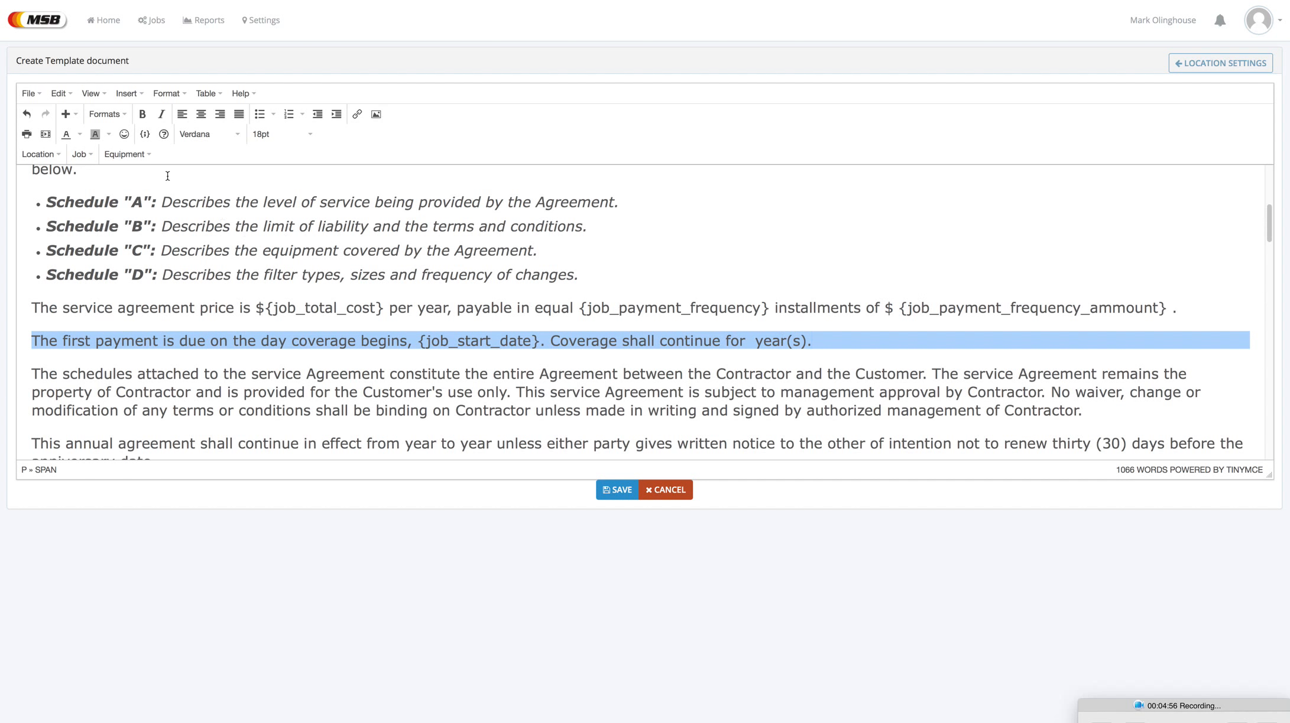
pyautogui.click(143, 114)
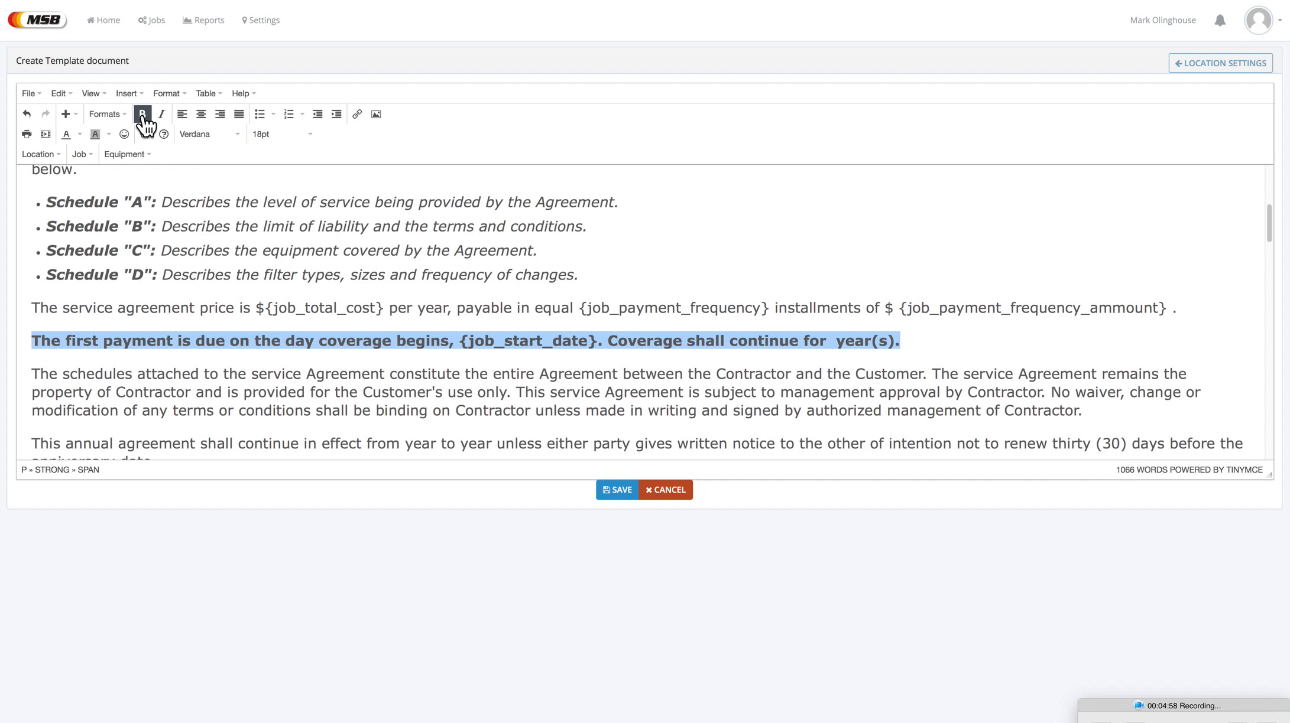
pyautogui.click(142, 115)
# Step: Try the Comic Sans MS and Arial fonts on the first payment paragraph, ending back on Verdana
pyautogui.click(206, 134)
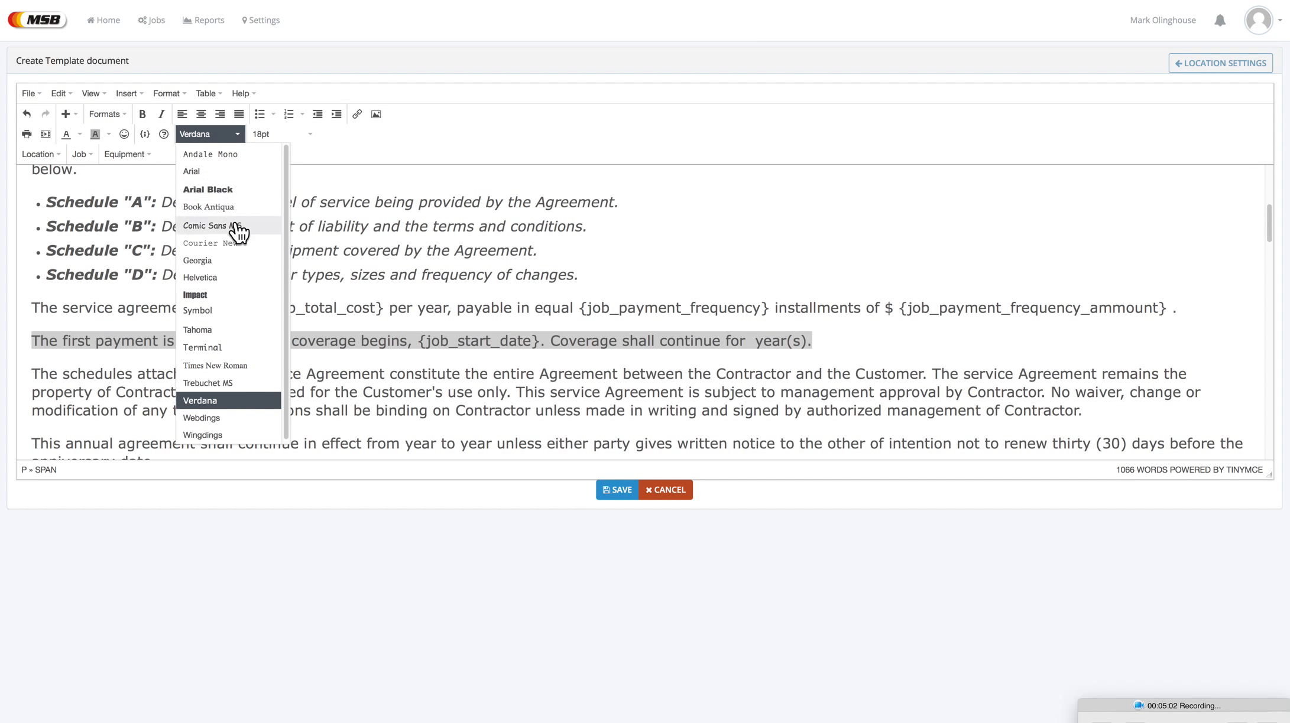
pyautogui.click(226, 225)
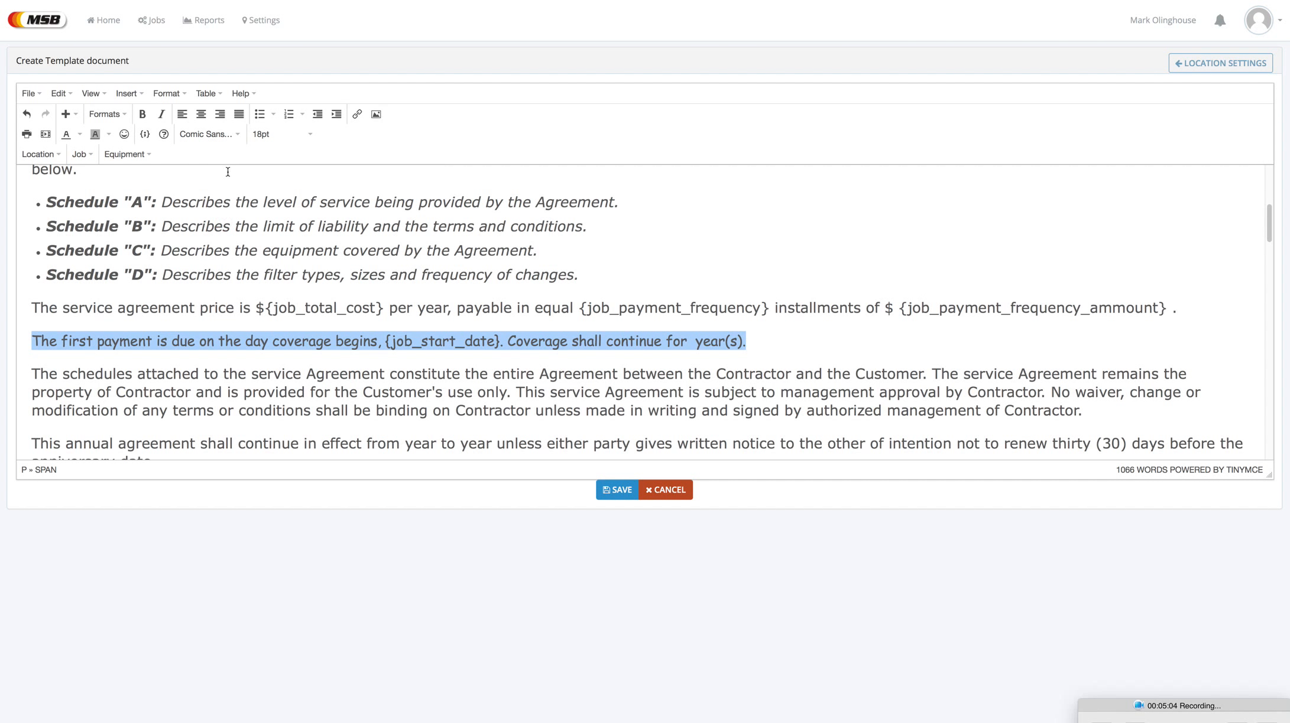
pyautogui.click(210, 135)
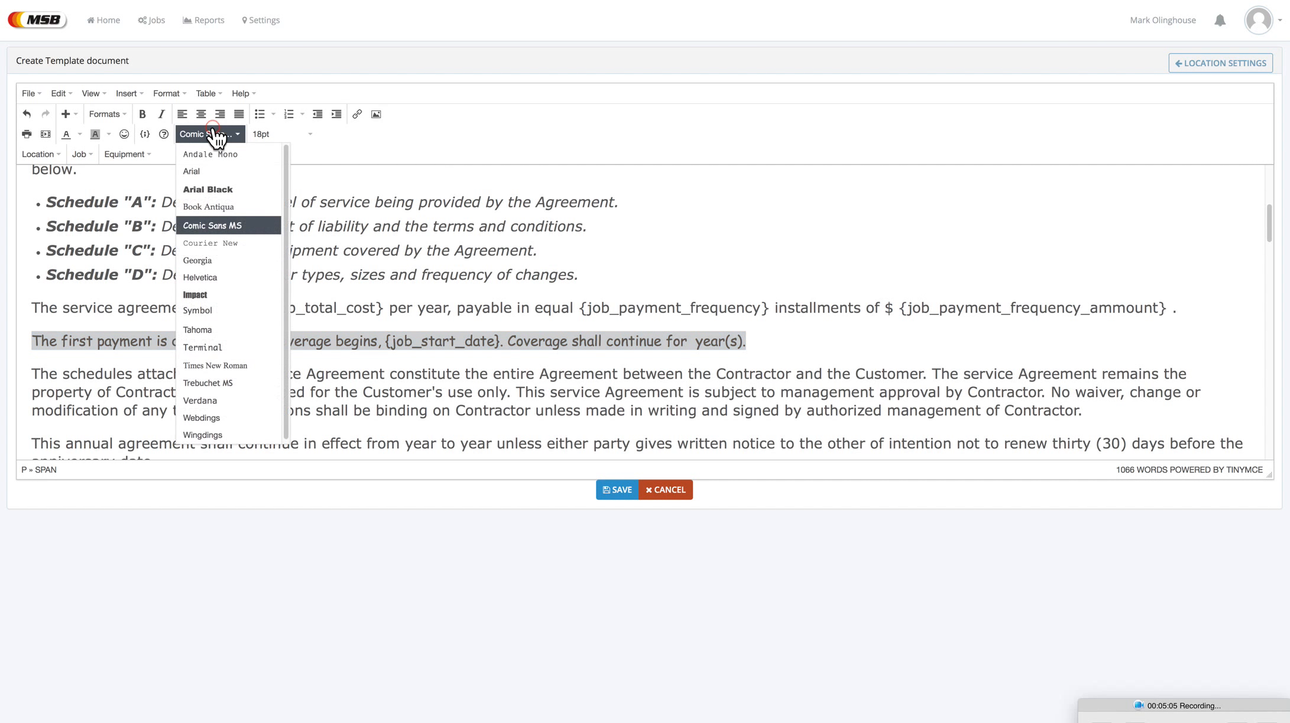
pyautogui.click(205, 172)
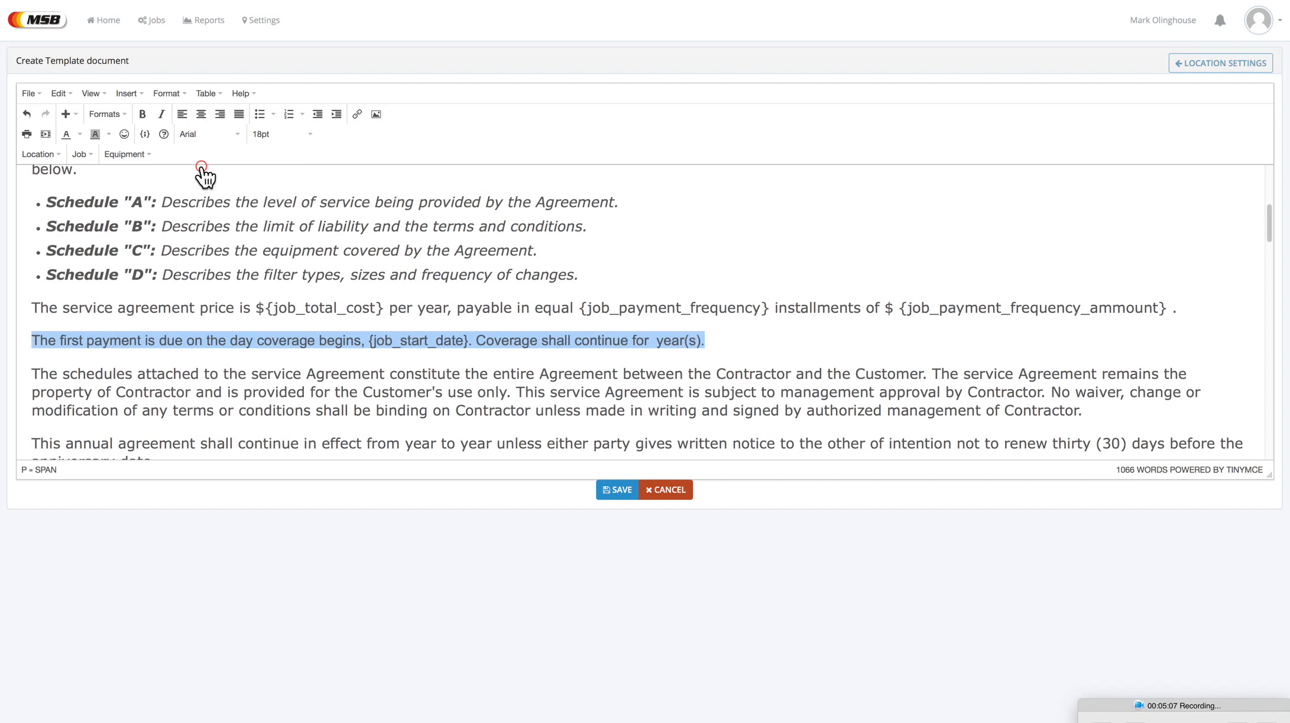
pyautogui.click(209, 135)
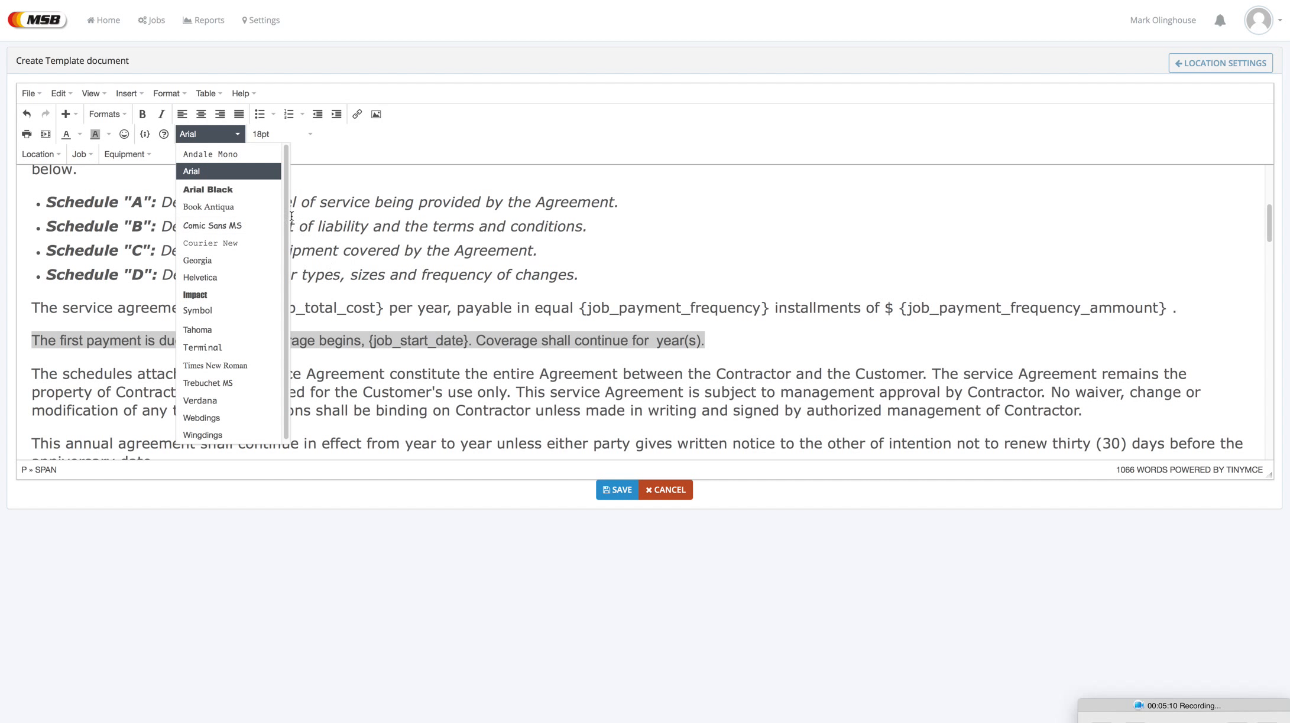
pyautogui.click(207, 402)
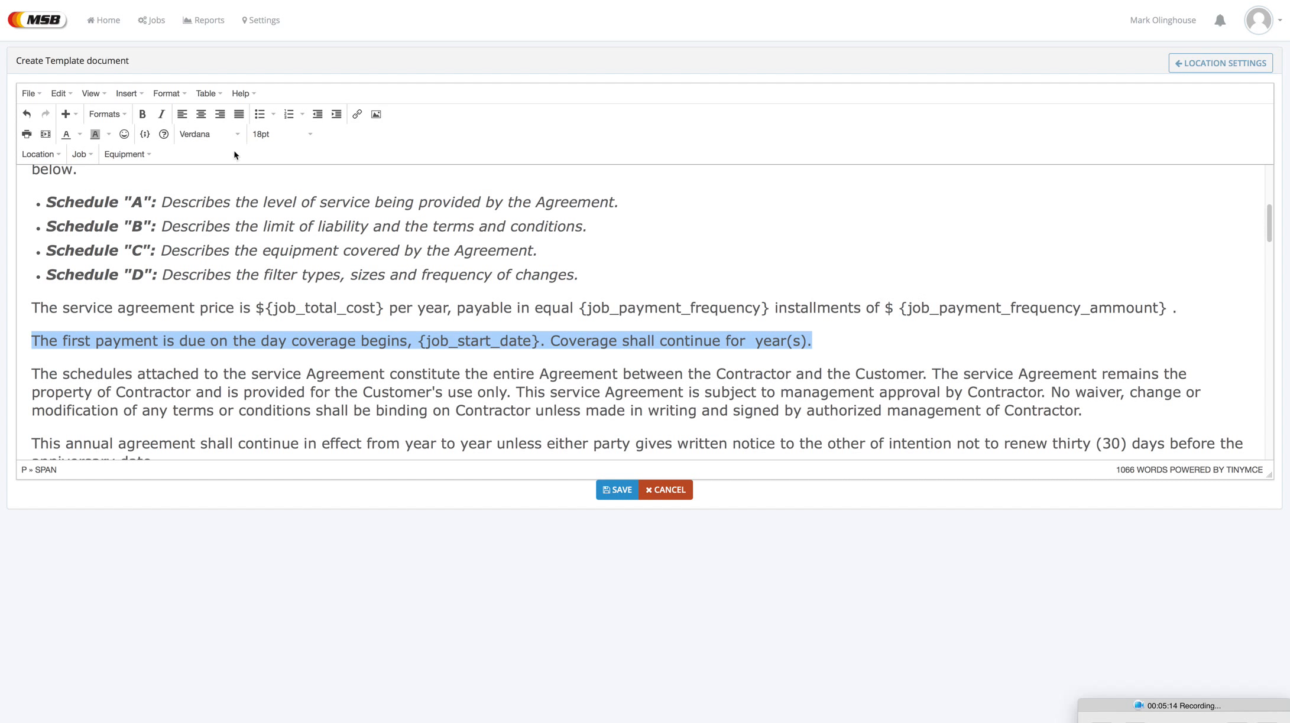
# Step: Insert an emoticon at the end of the Schedule "D" bullet and delete it again
pyautogui.click(609, 280)
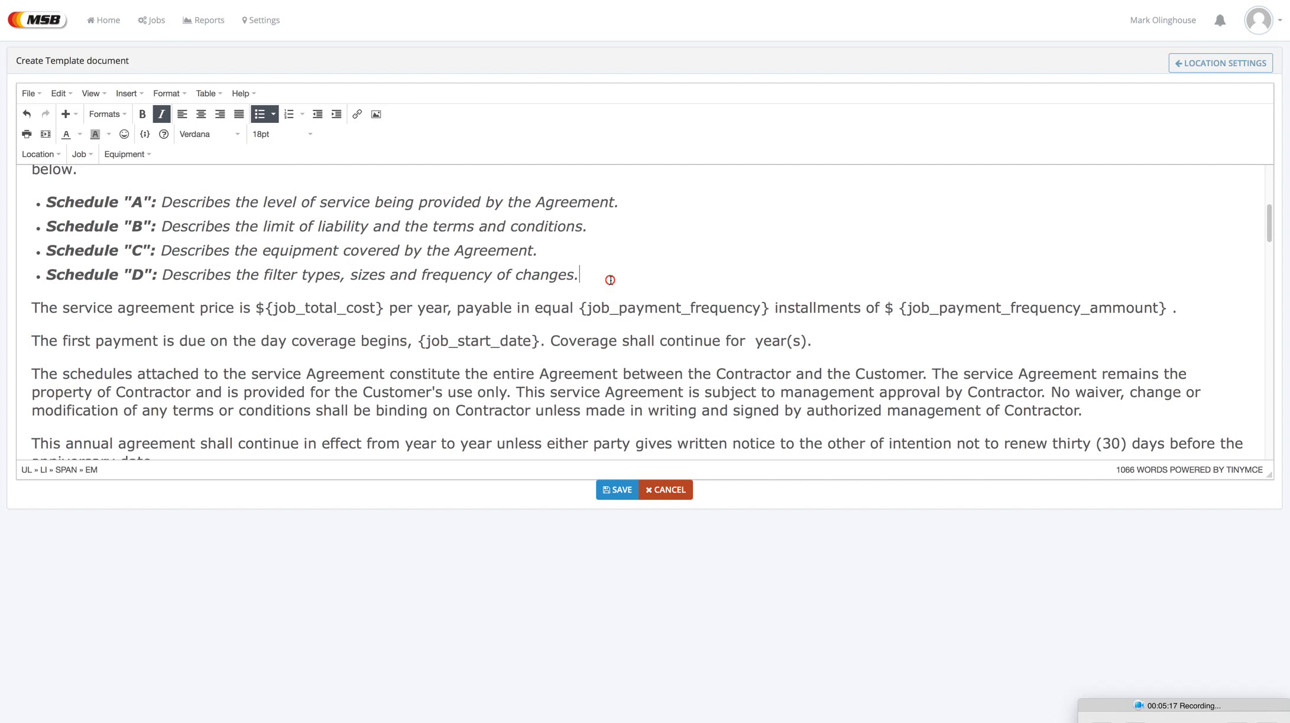
pyautogui.click(124, 134)
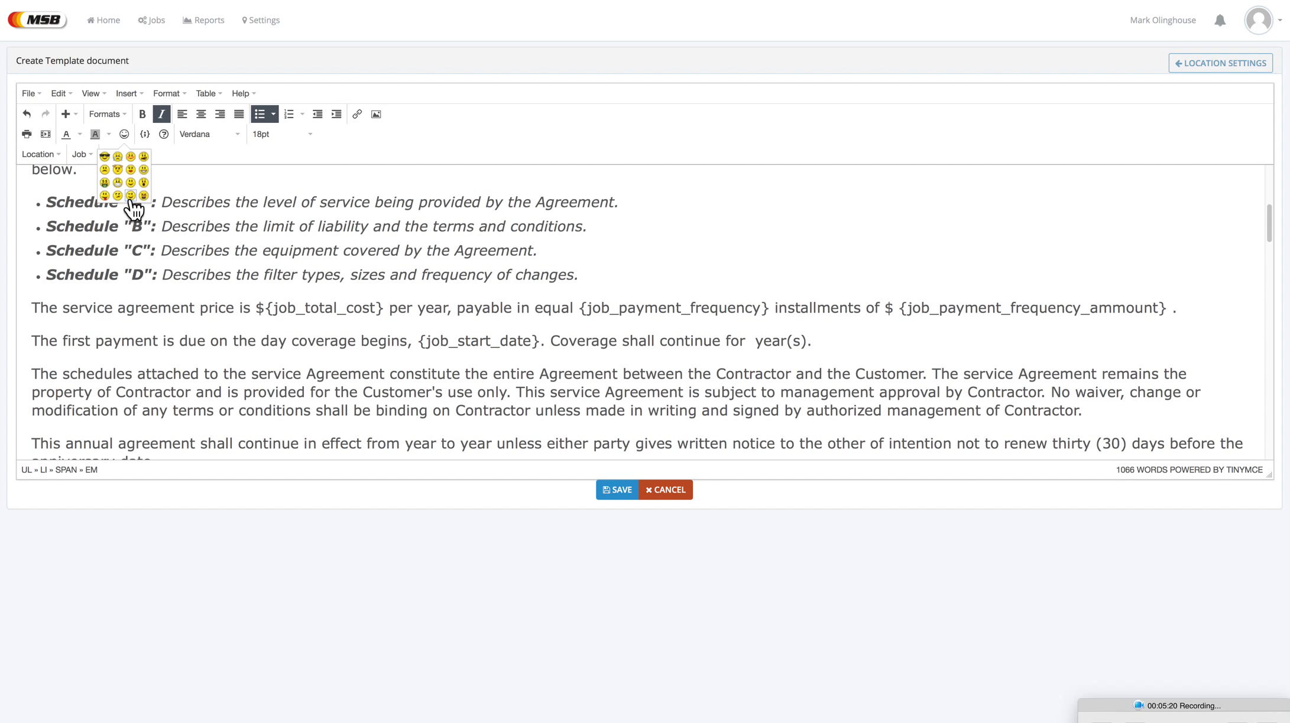
pyautogui.click(131, 195)
pyautogui.press('BackSpace')
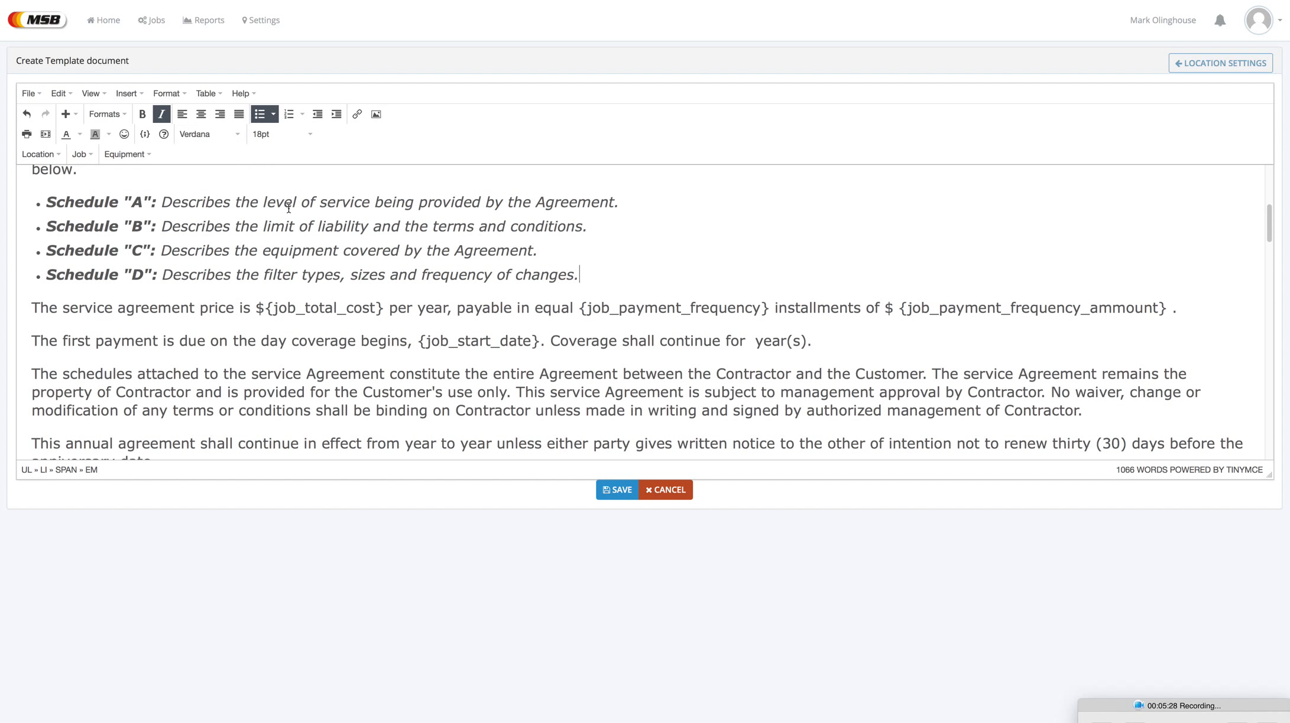
# Step: Try centring the four Schedule bullets, then align them left again
pyautogui.moveTo(587, 276); pyautogui.dragTo(26, 200)
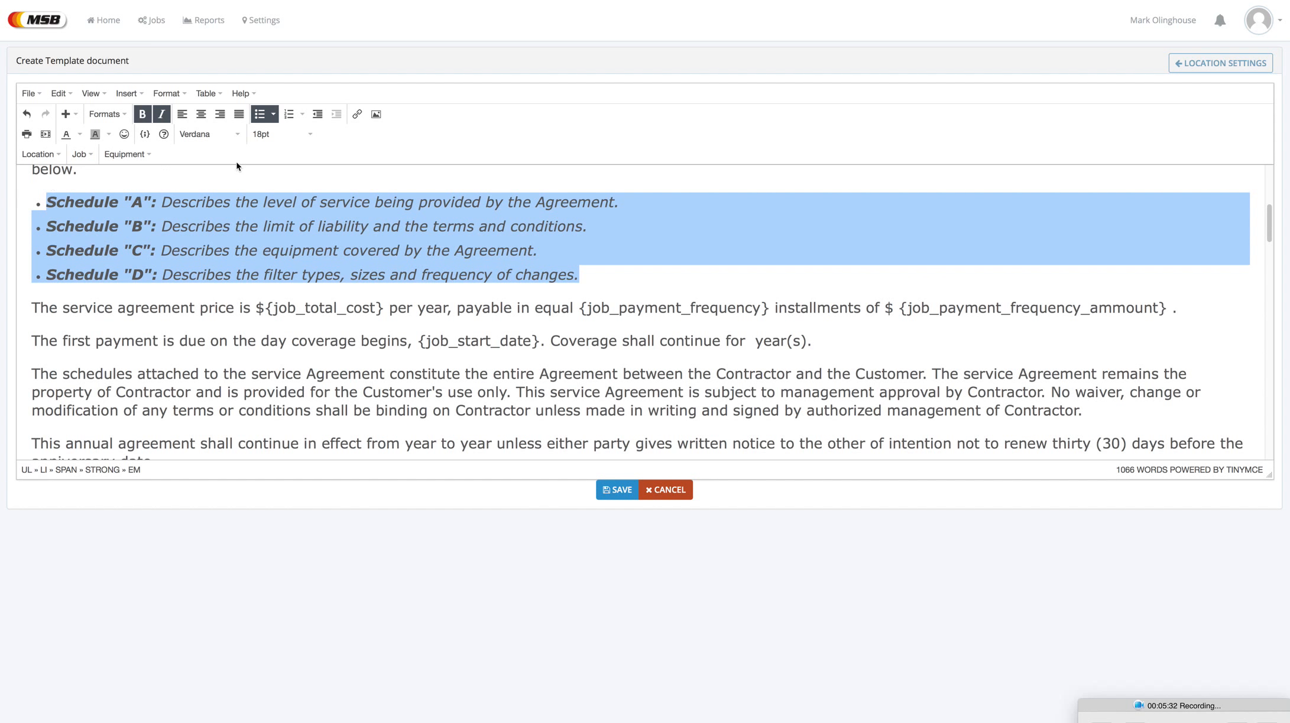
pyautogui.click(201, 114)
pyautogui.click(182, 114)
pyautogui.click(356, 346)
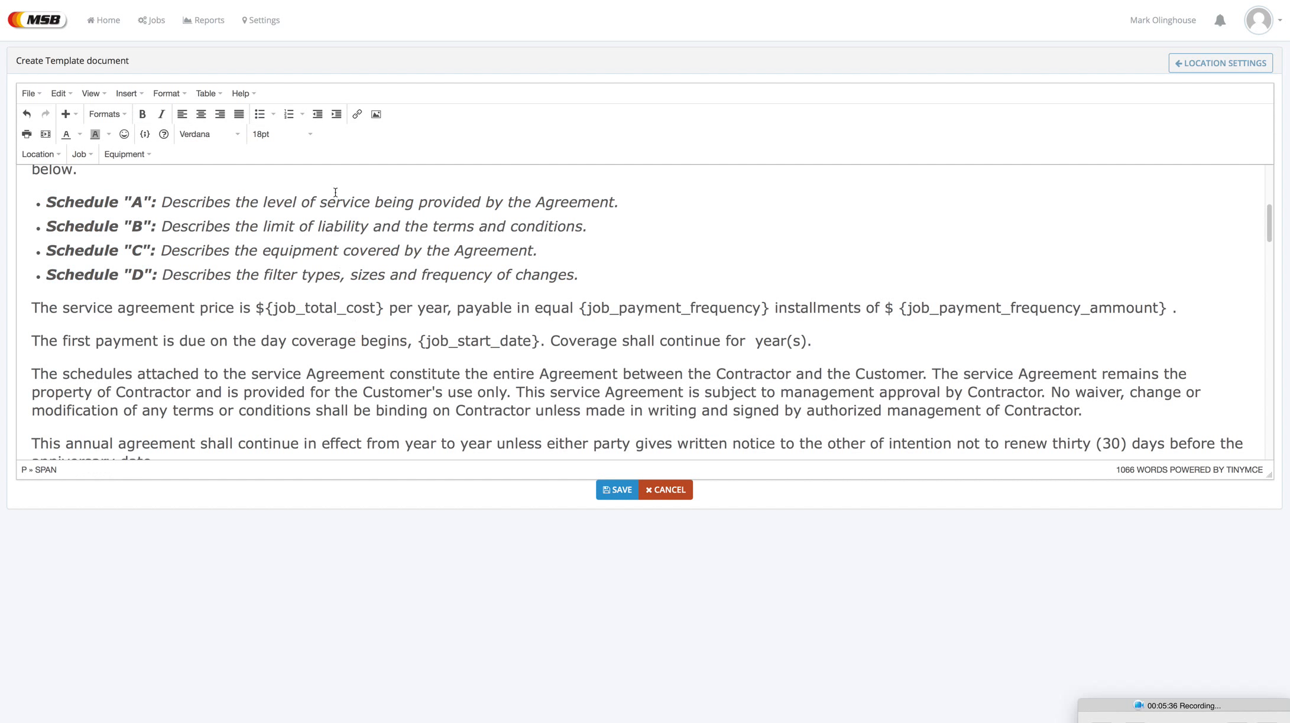
# Step: Try a numbered list on the four Schedule bullets, restore the bulleted list, and view the bullet styles without choosing one
pyautogui.moveTo(589, 273); pyautogui.dragTo(46, 201)
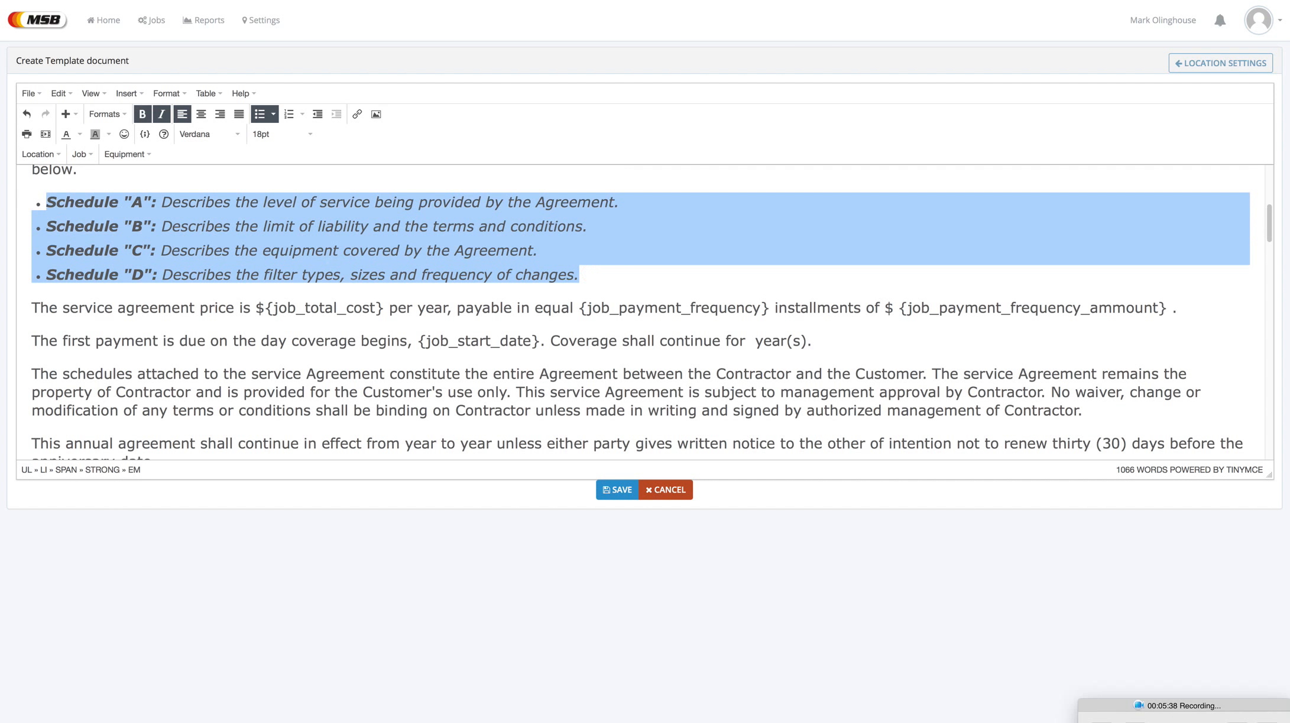
pyautogui.click(290, 116)
pyautogui.click(260, 115)
pyautogui.click(274, 115)
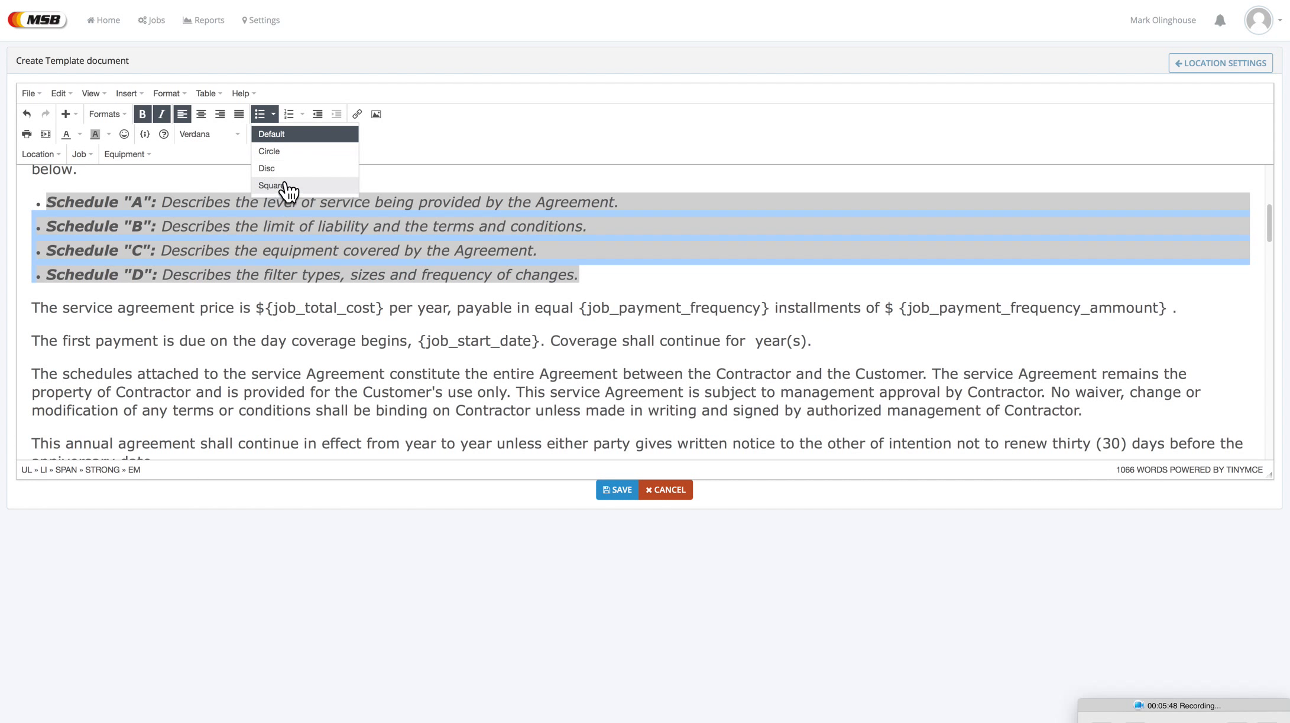
pyautogui.click(541, 177)
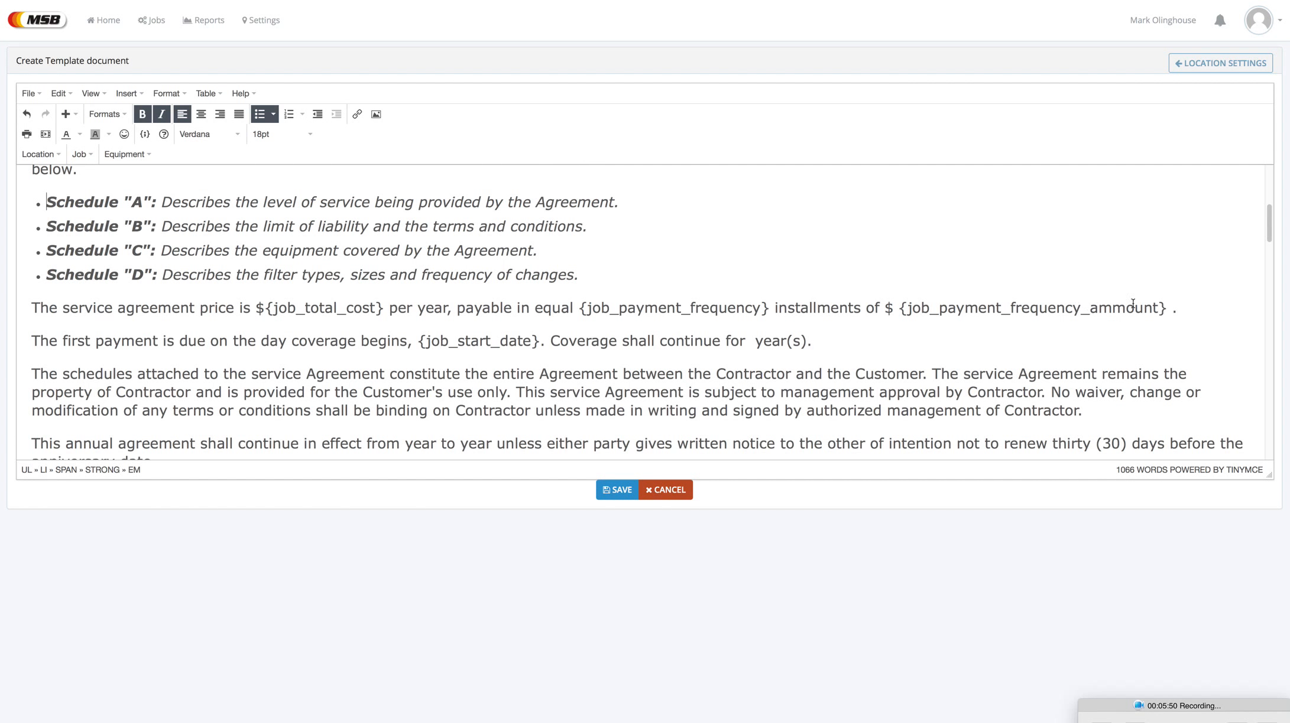
# Step: Add three blank lines below the "Full Coverage Plus" heading and centre the last one
pyautogui.moveTo(1268, 229); pyautogui.dragTo(1269, 188)
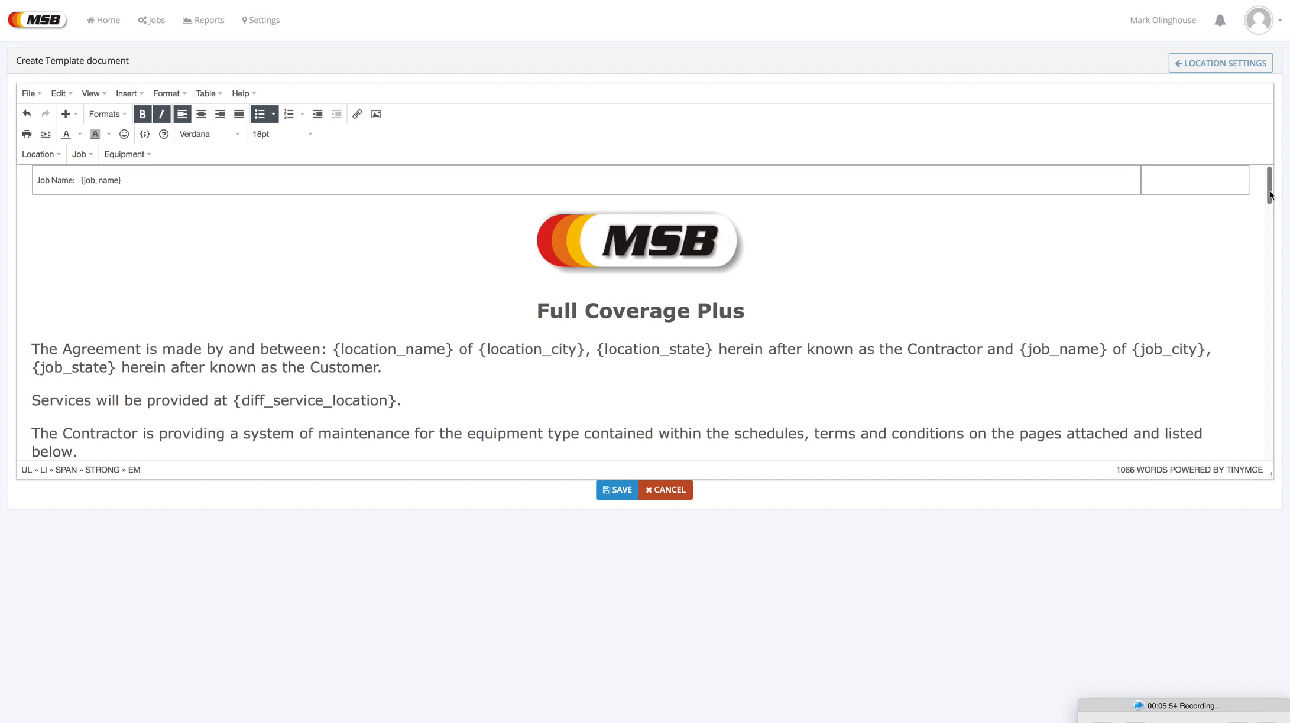
pyautogui.click(795, 306)
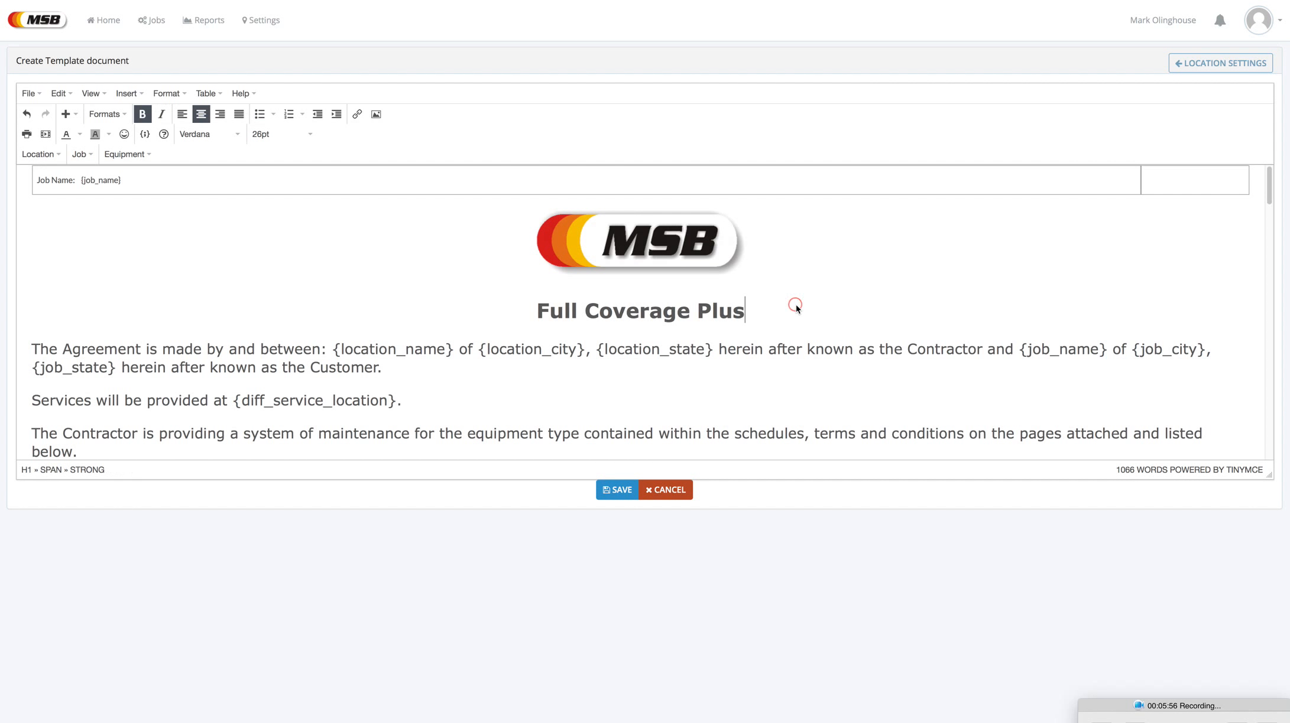
pyautogui.press('Return')
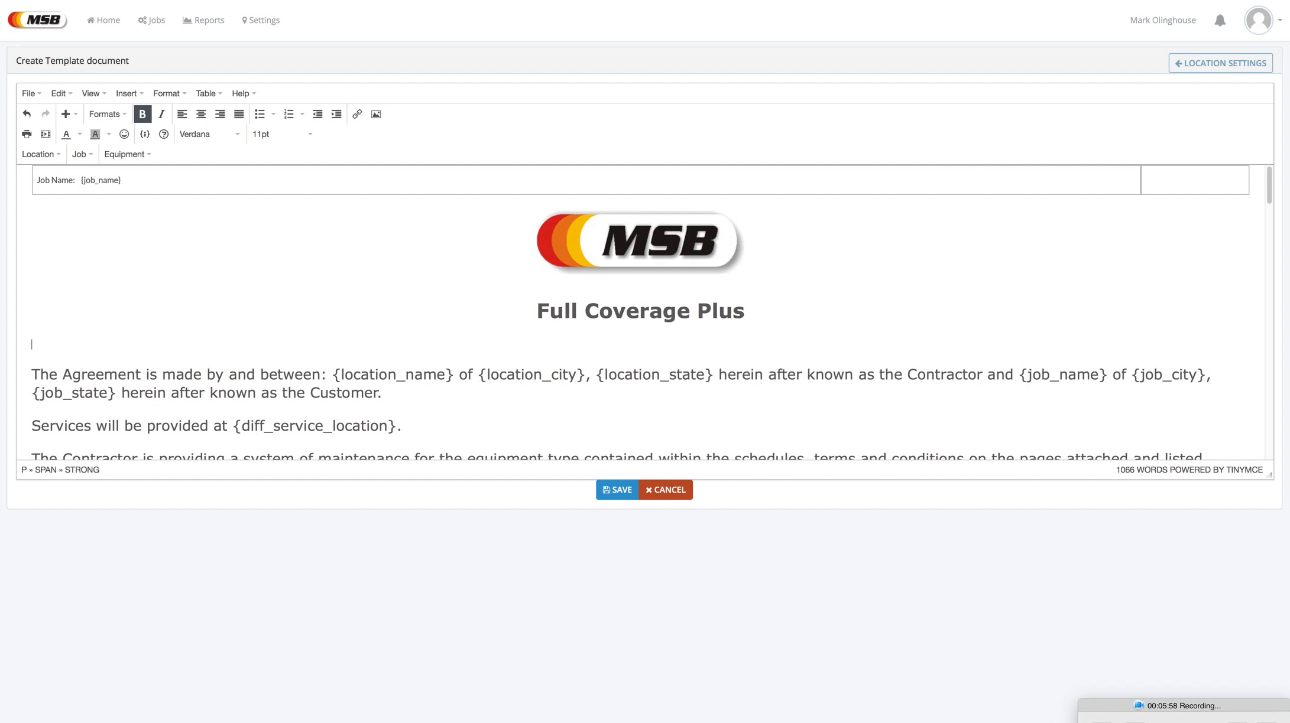
pyautogui.press('Return')
pyautogui.press('Return')
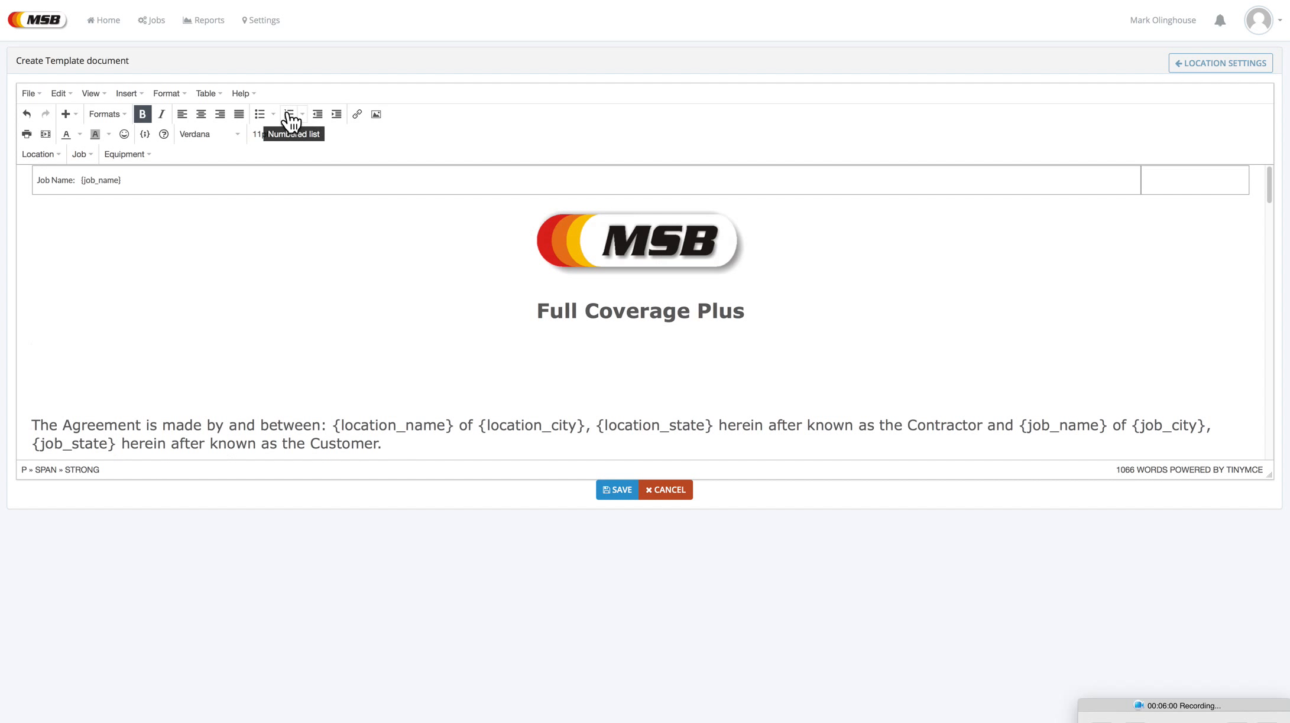
pyautogui.click(201, 114)
# Step: Start inserting an image on the centred blank line and open the file manager to browse for its source
pyautogui.click(126, 97)
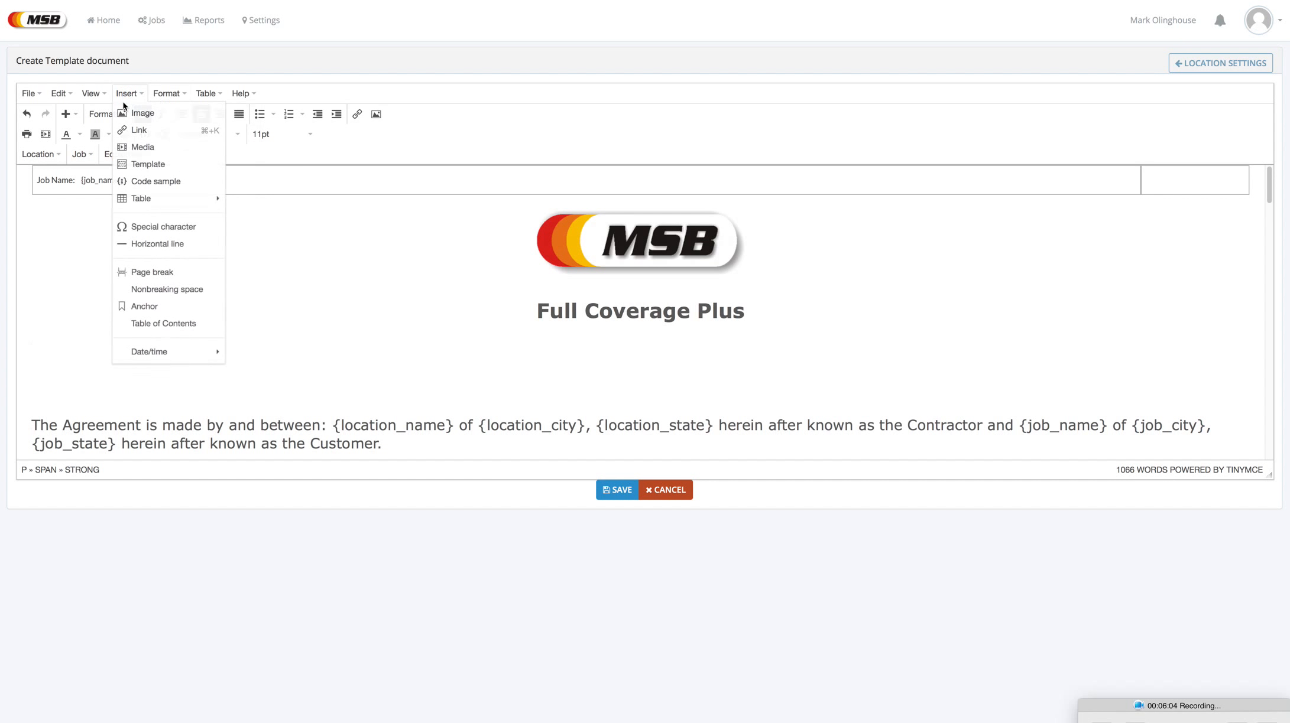
pyautogui.click(126, 114)
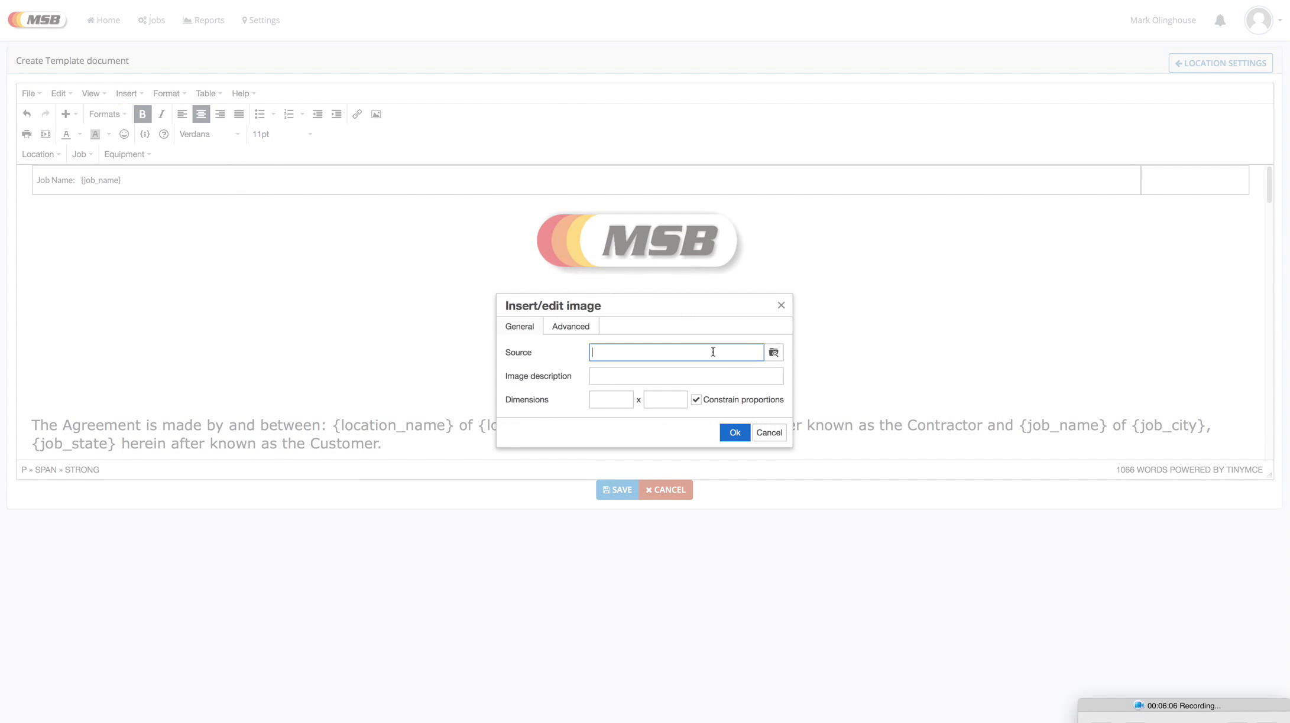
pyautogui.click(775, 355)
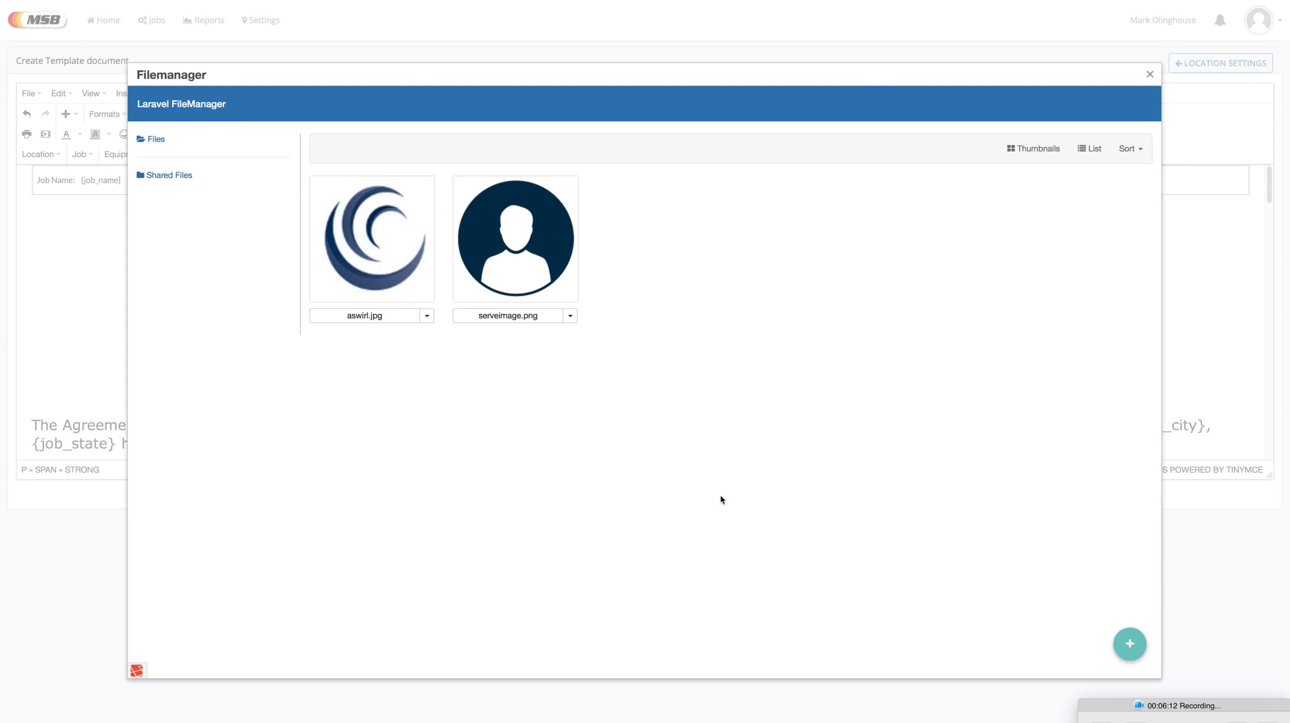
pyautogui.moveTo(1130, 649)
pyautogui.click(1130, 612)
pyautogui.click(770, 197)
# Step: Upload 725290651.jpg from the Pictures folder to the file manager and insert it on the centred line below the heading
pyautogui.moveTo(1129, 643)
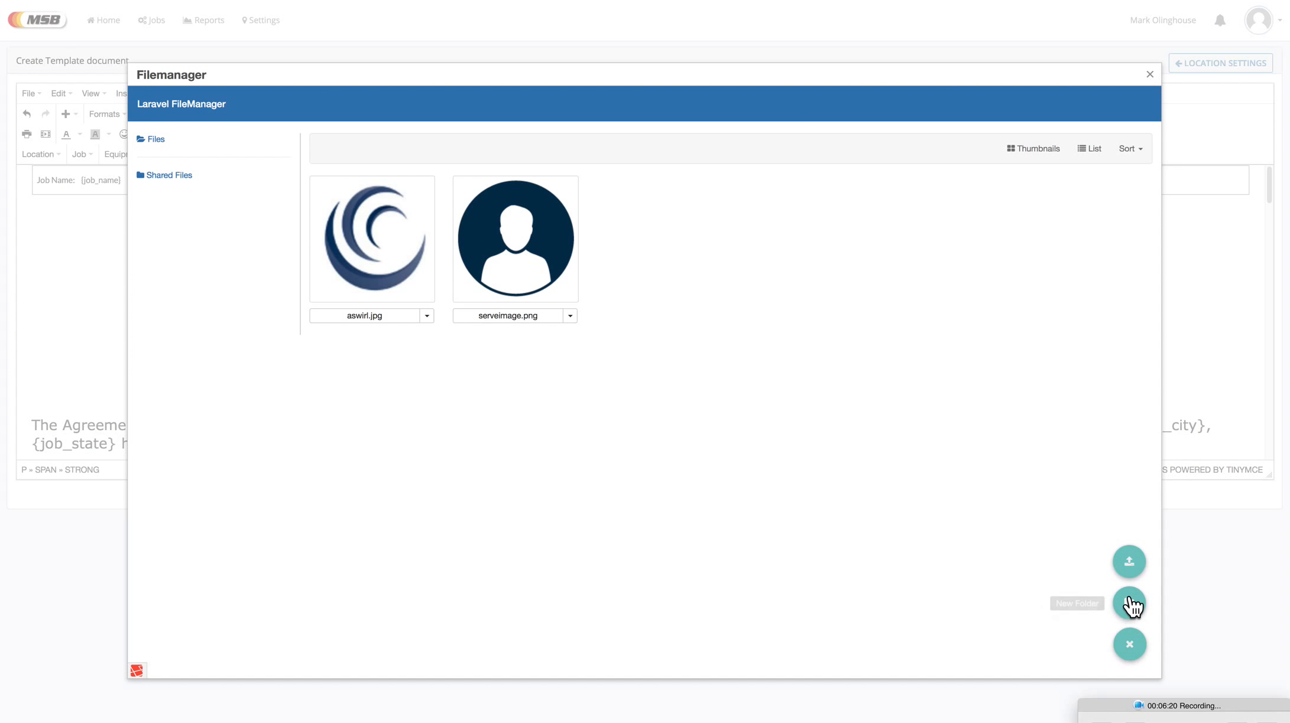
pyautogui.click(1128, 565)
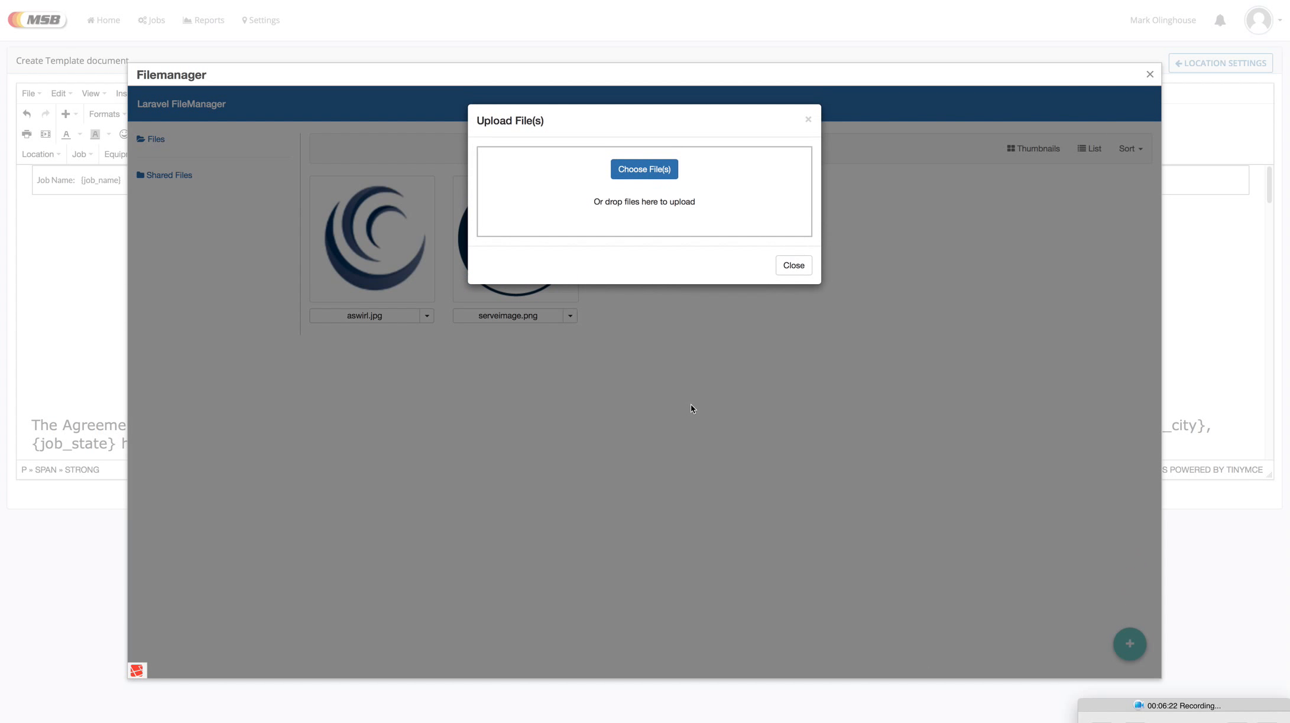
pyautogui.click(649, 168)
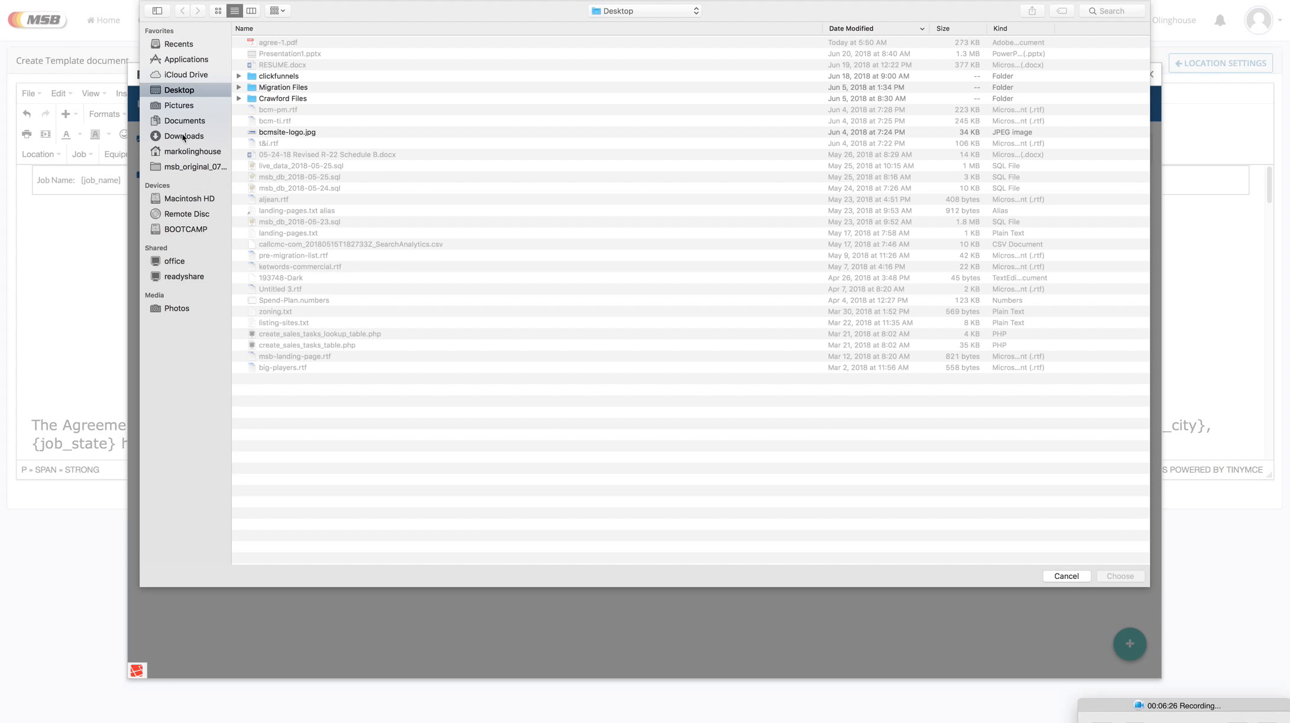
pyautogui.click(176, 106)
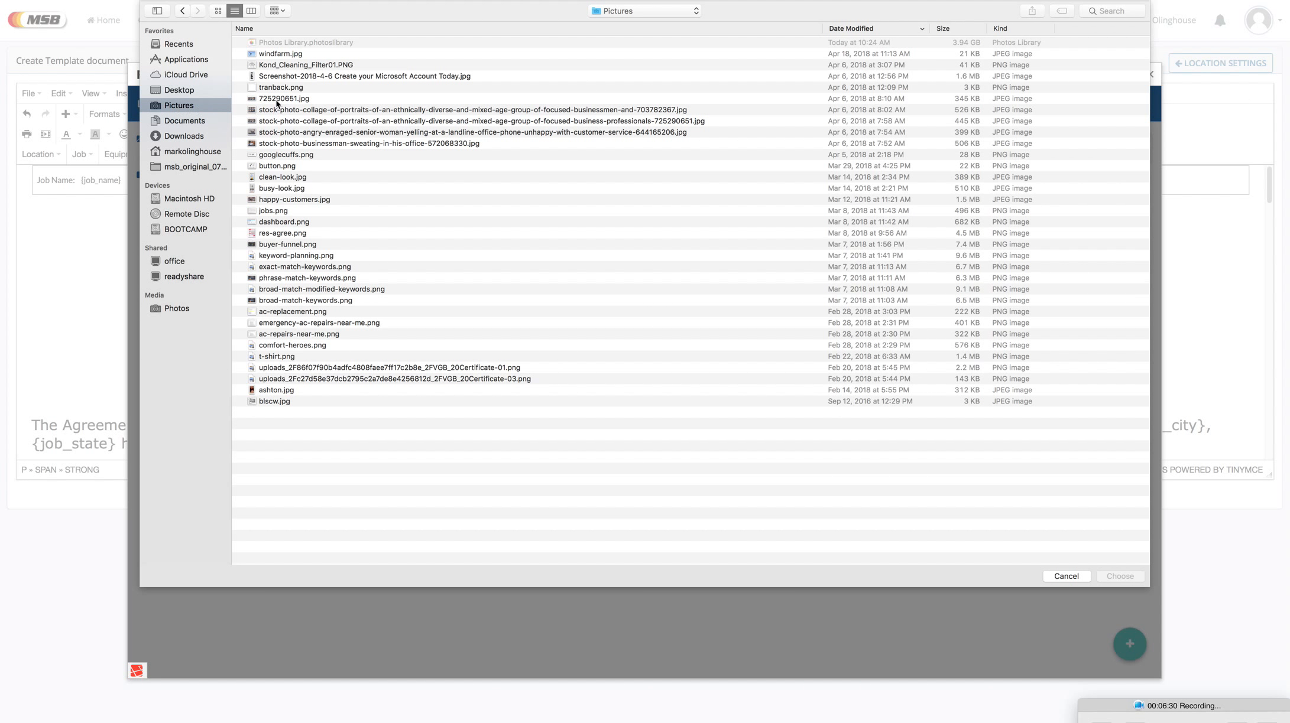
pyautogui.click(277, 99)
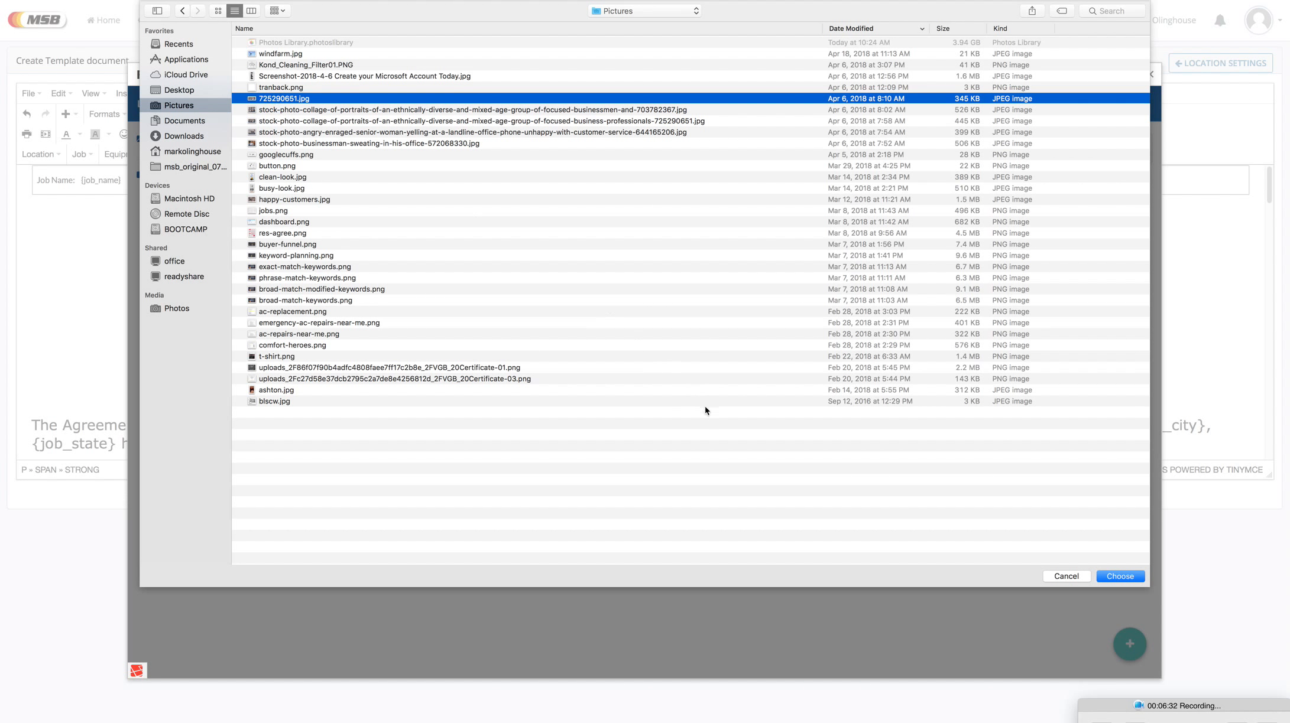
pyautogui.click(1116, 578)
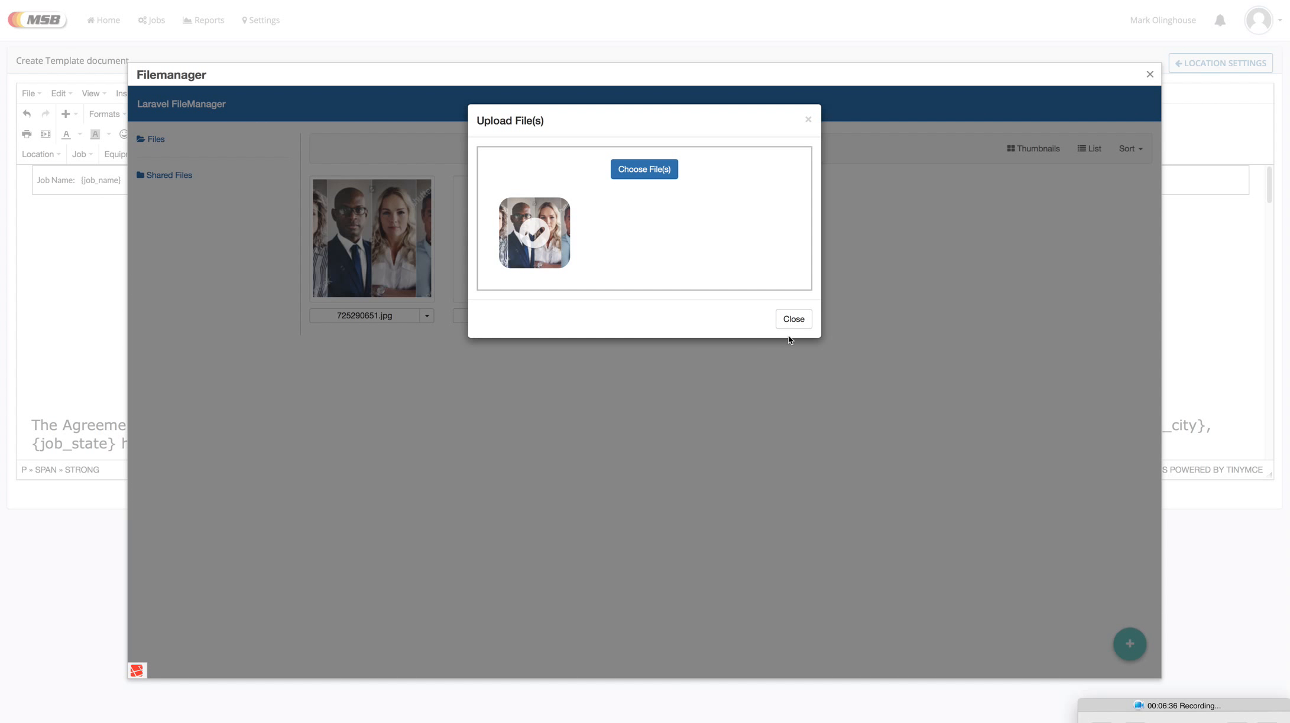
pyautogui.click(793, 319)
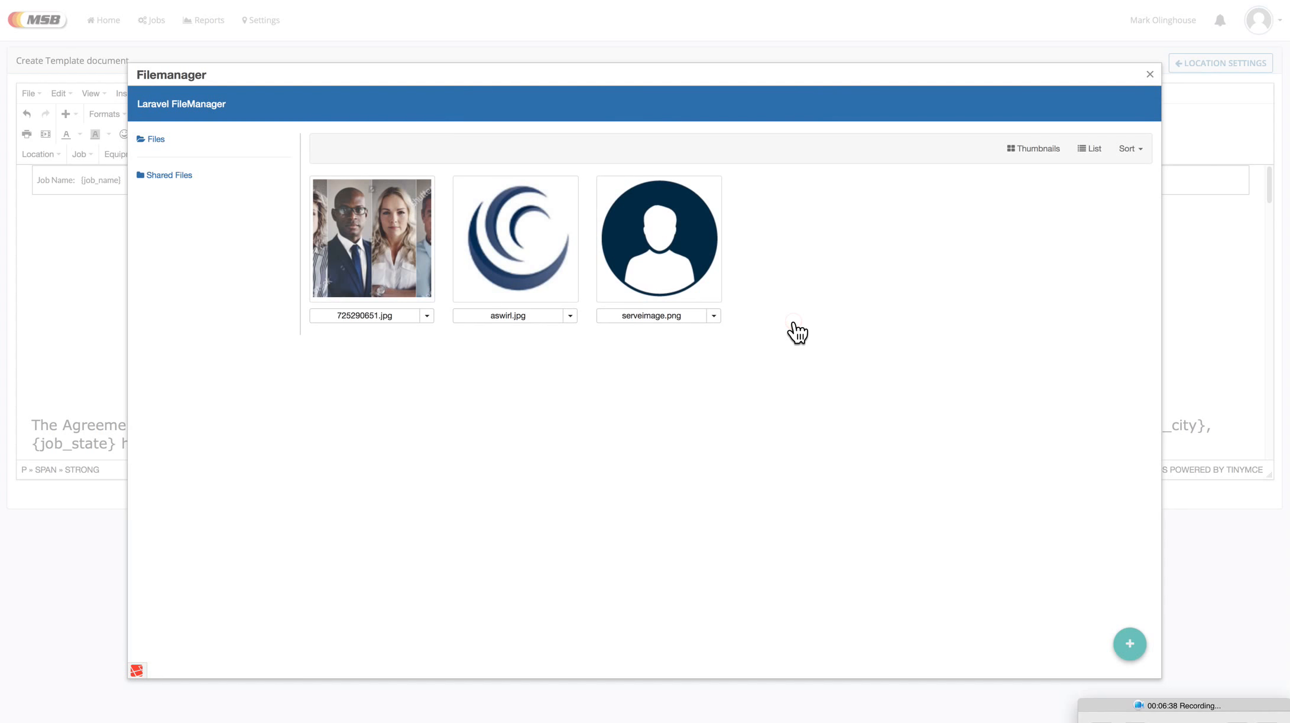
pyautogui.click(352, 231)
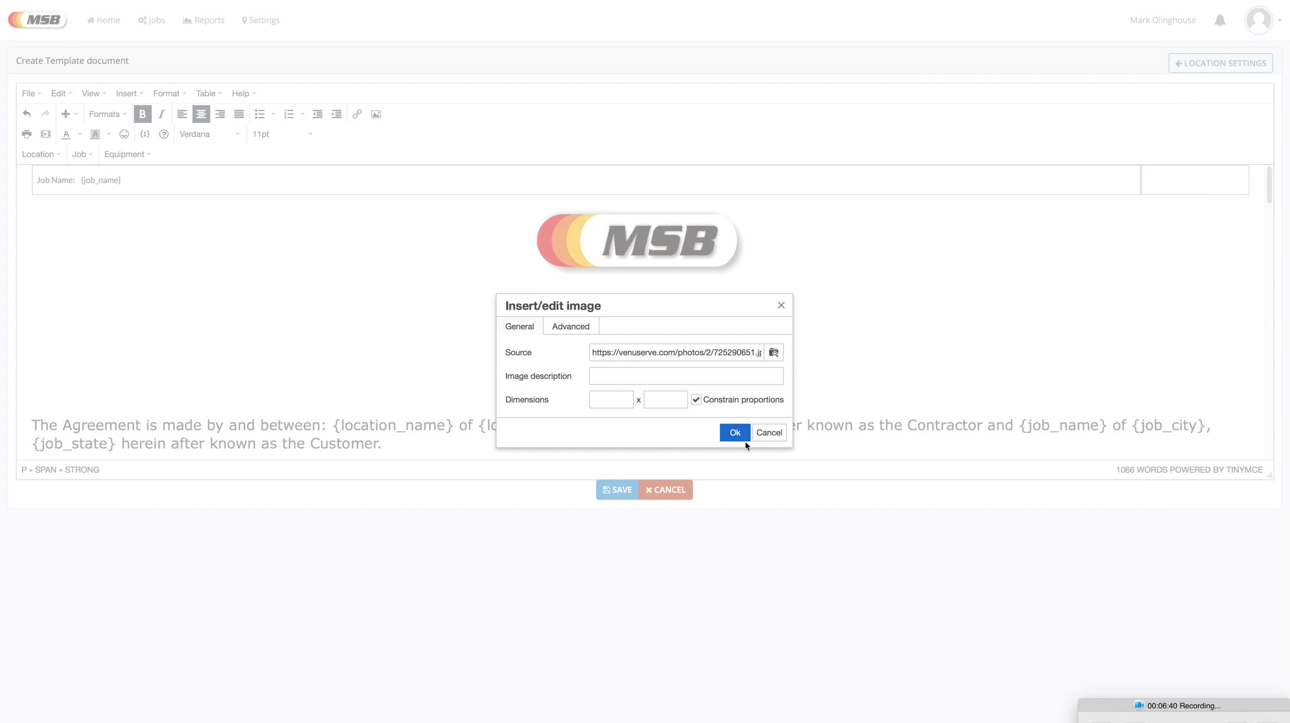
pyautogui.click(734, 436)
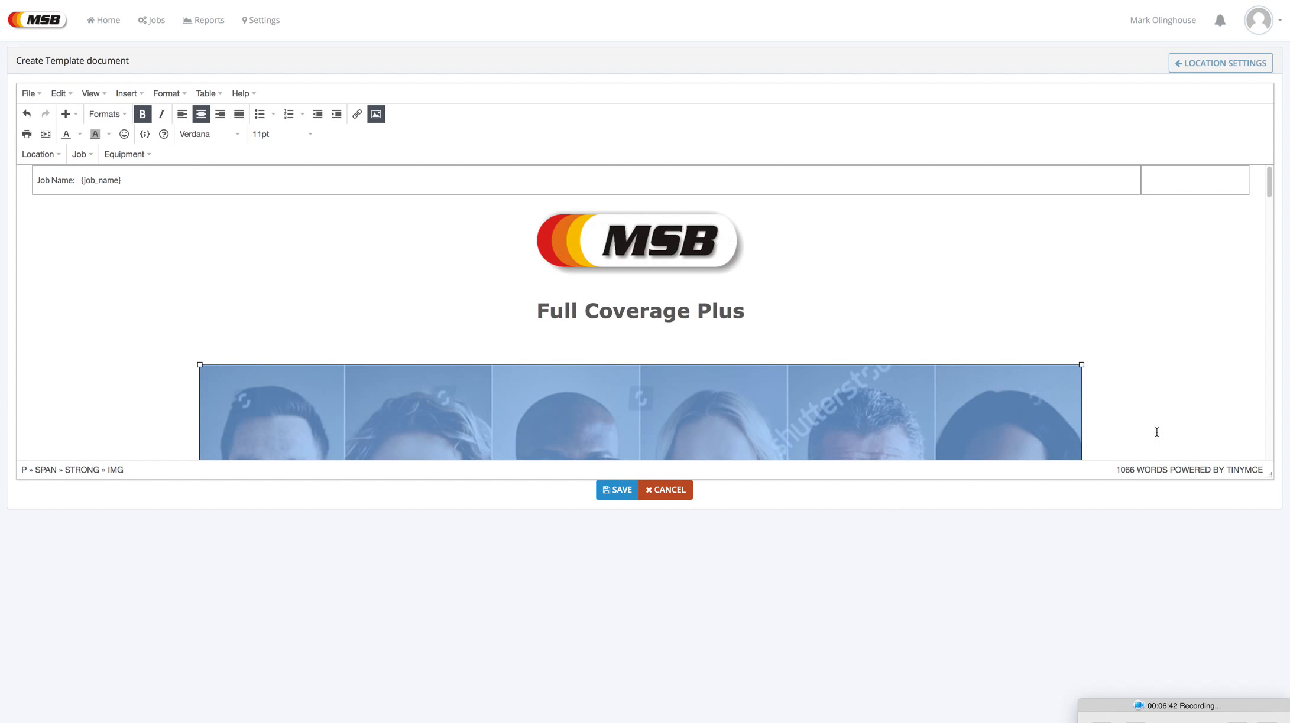
# Step: Scale the inserted image proportionally to less than half its original width and save the template
pyautogui.moveTo(1268, 184); pyautogui.dragTo(1268, 245)
pyautogui.moveTo(1269, 480); pyautogui.dragTo(1256, 645)
pyautogui.moveTo(1266, 326); pyautogui.dragTo(1275, 269)
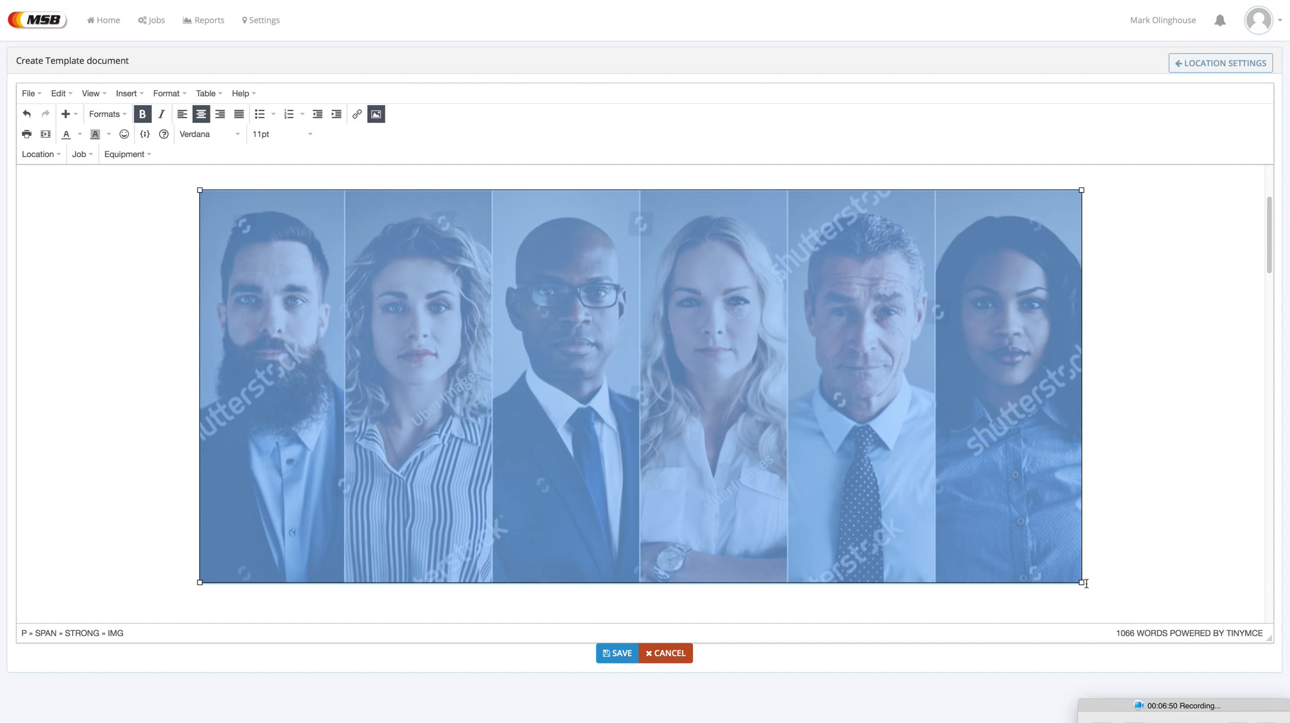
pyautogui.moveTo(1082, 584); pyautogui.dragTo(715, 349)
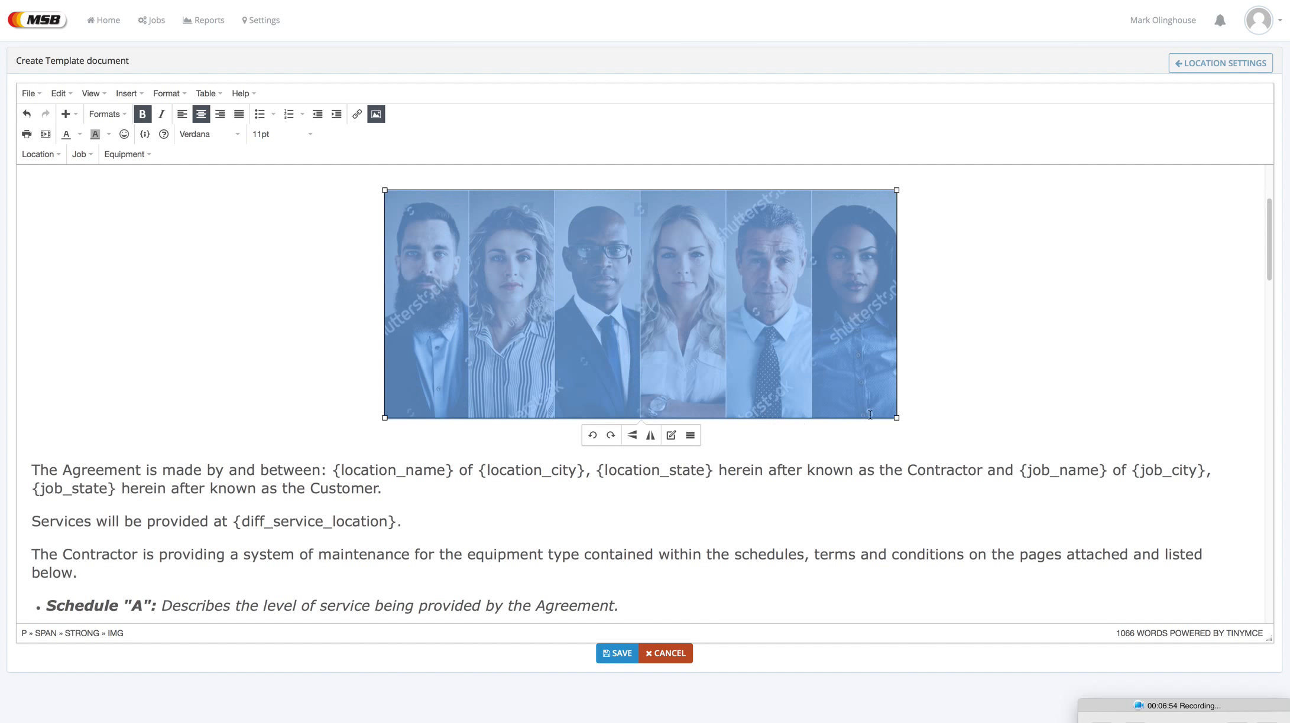
pyautogui.moveTo(896, 419); pyautogui.dragTo(745, 323)
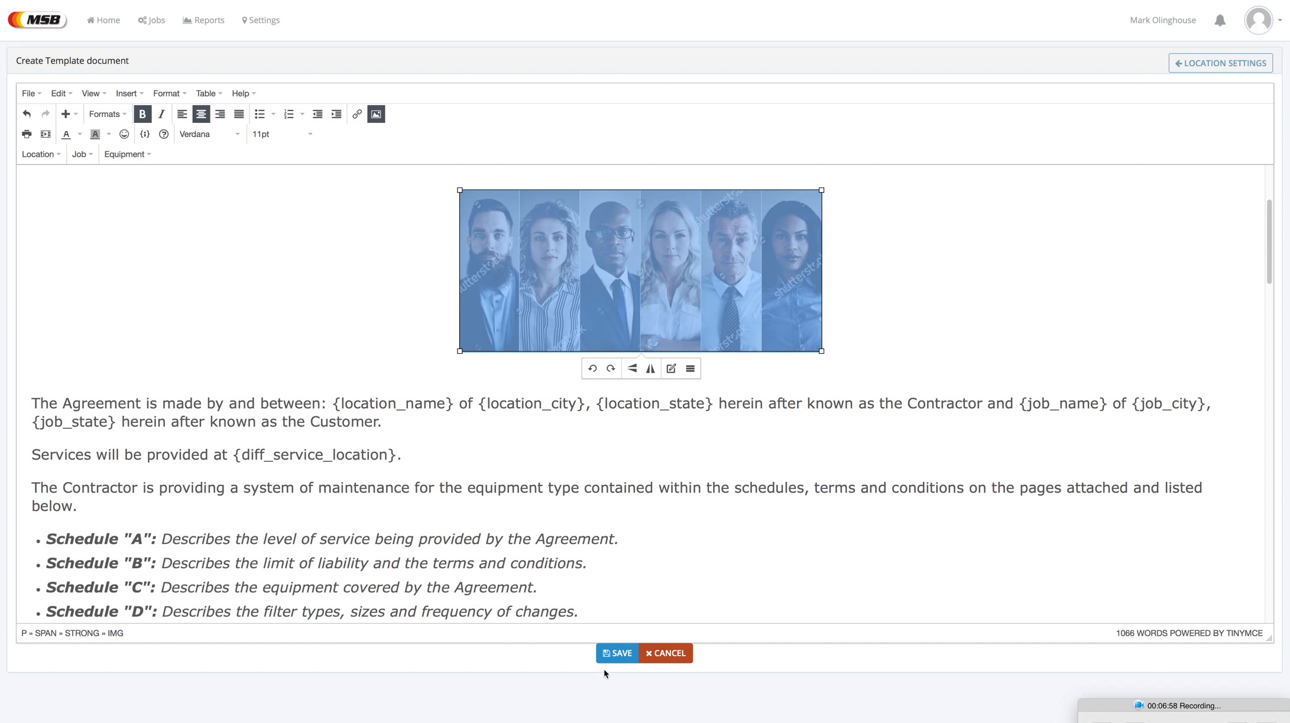
pyautogui.click(615, 656)
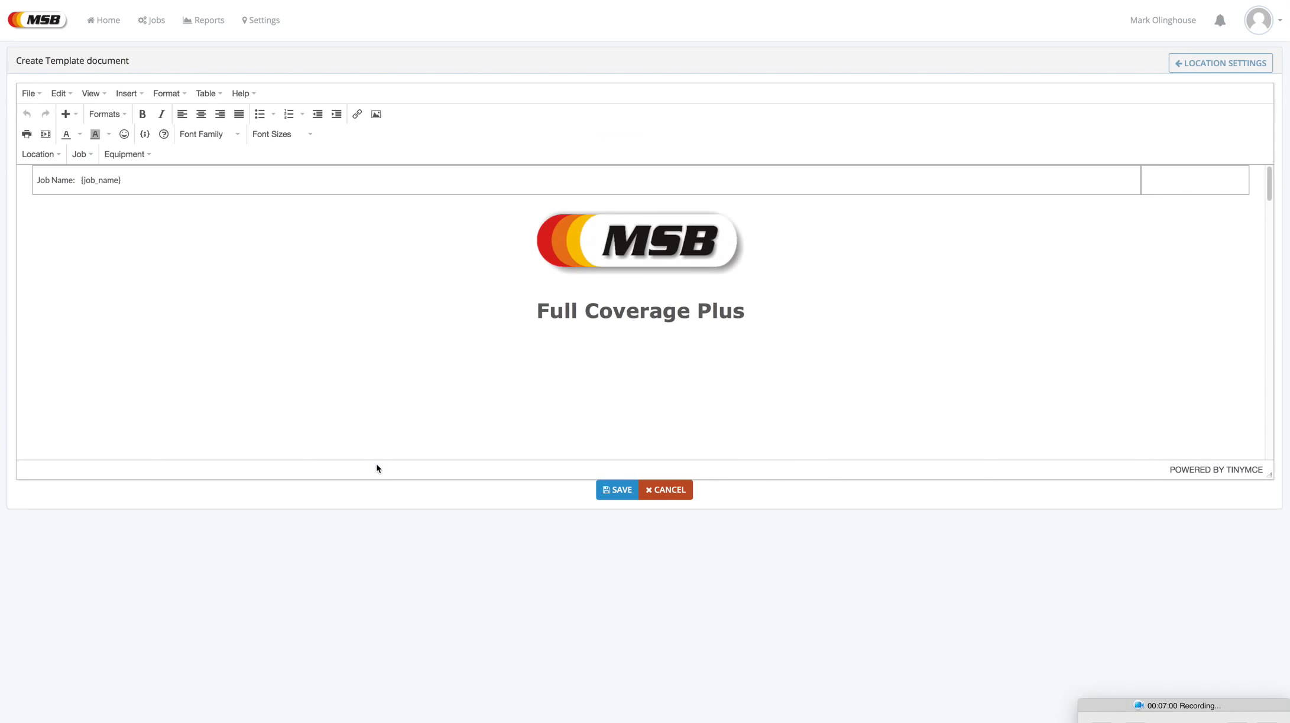
# Step: Open the printable agreement of the "A Class" job from the jobs list and enlarge its editor area
pyautogui.click(151, 21)
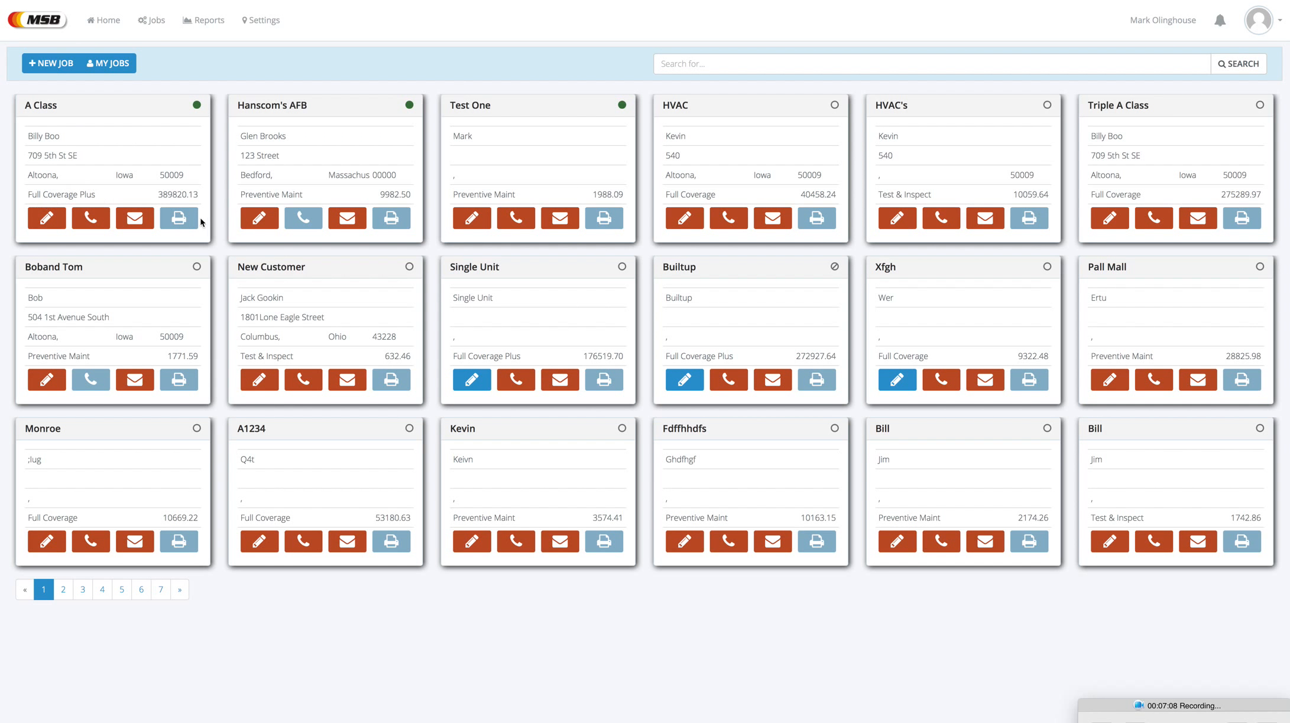
pyautogui.click(179, 218)
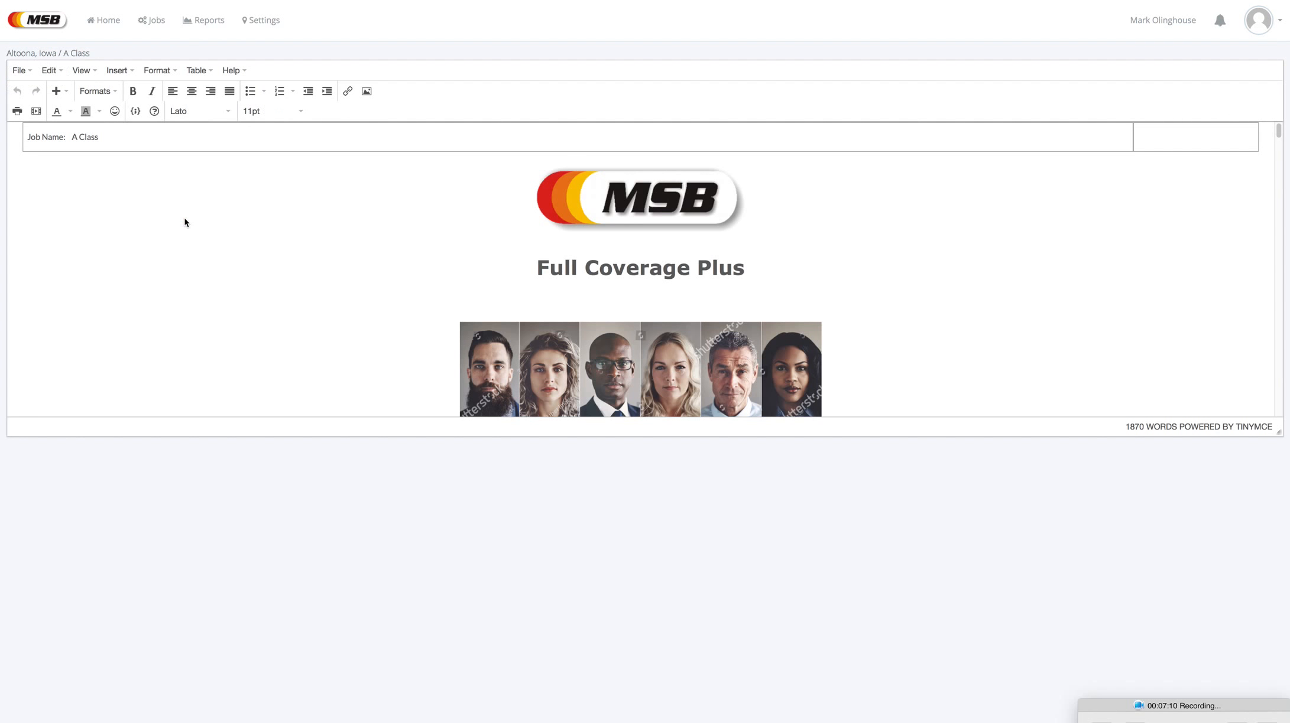
pyautogui.moveTo(1278, 433); pyautogui.dragTo(1283, 615)
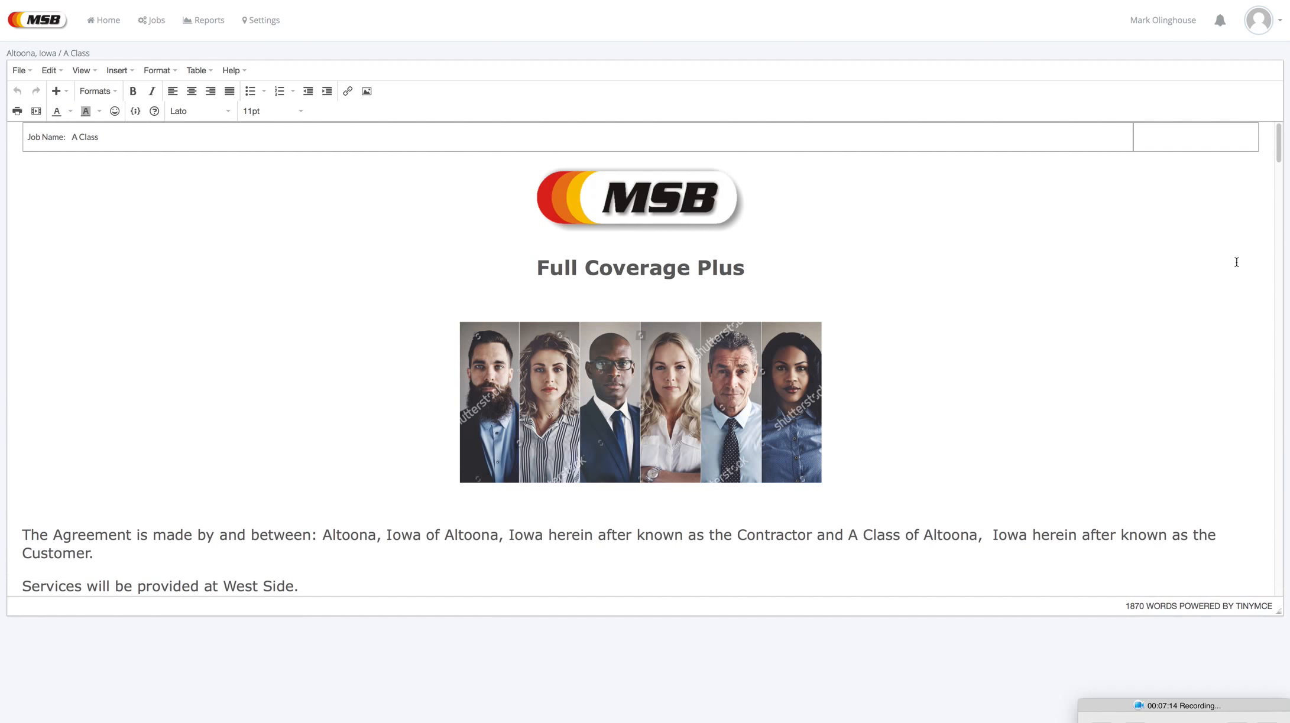
# Step: Examine the monthly installment amount and the signature table in the job's generated agreement
pyautogui.moveTo(1278, 153); pyautogui.dragTo(1278, 182)
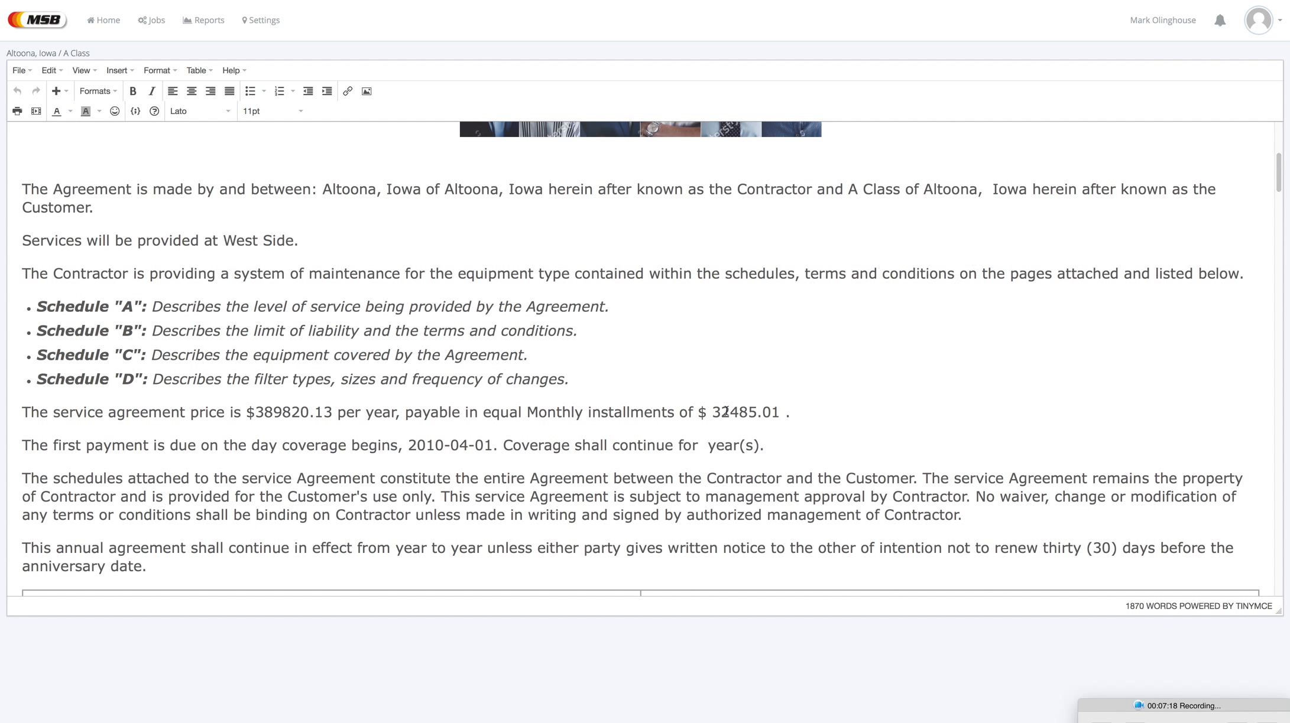
pyautogui.moveTo(701, 412); pyautogui.dragTo(776, 411)
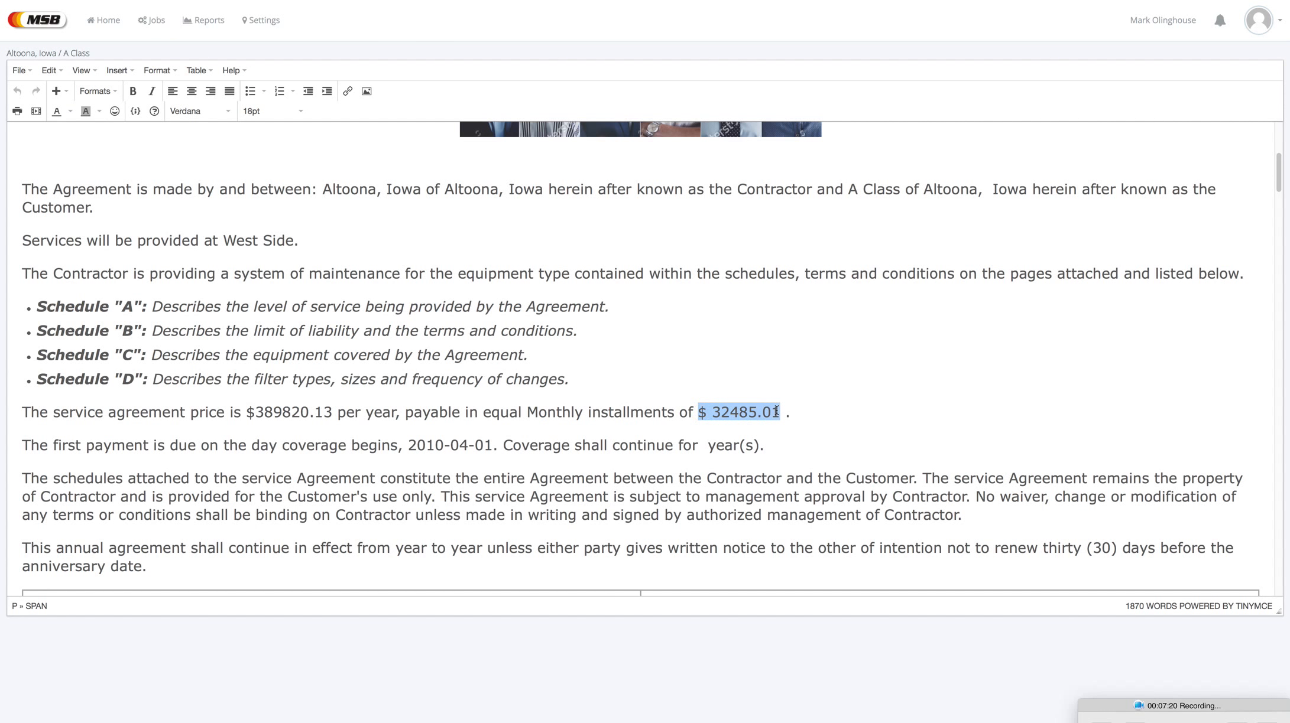
pyautogui.moveTo(1280, 163); pyautogui.dragTo(1277, 200)
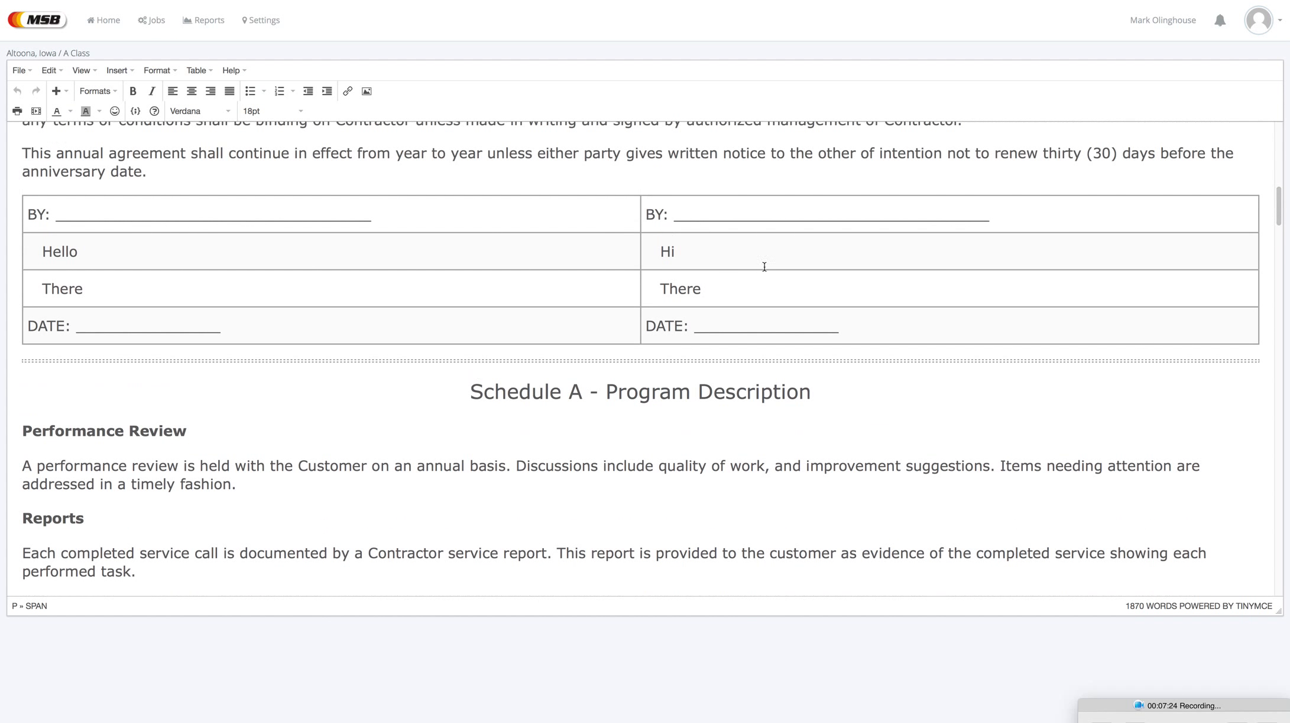
pyautogui.click(711, 289)
pyautogui.moveTo(711, 289); pyautogui.dragTo(678, 269)
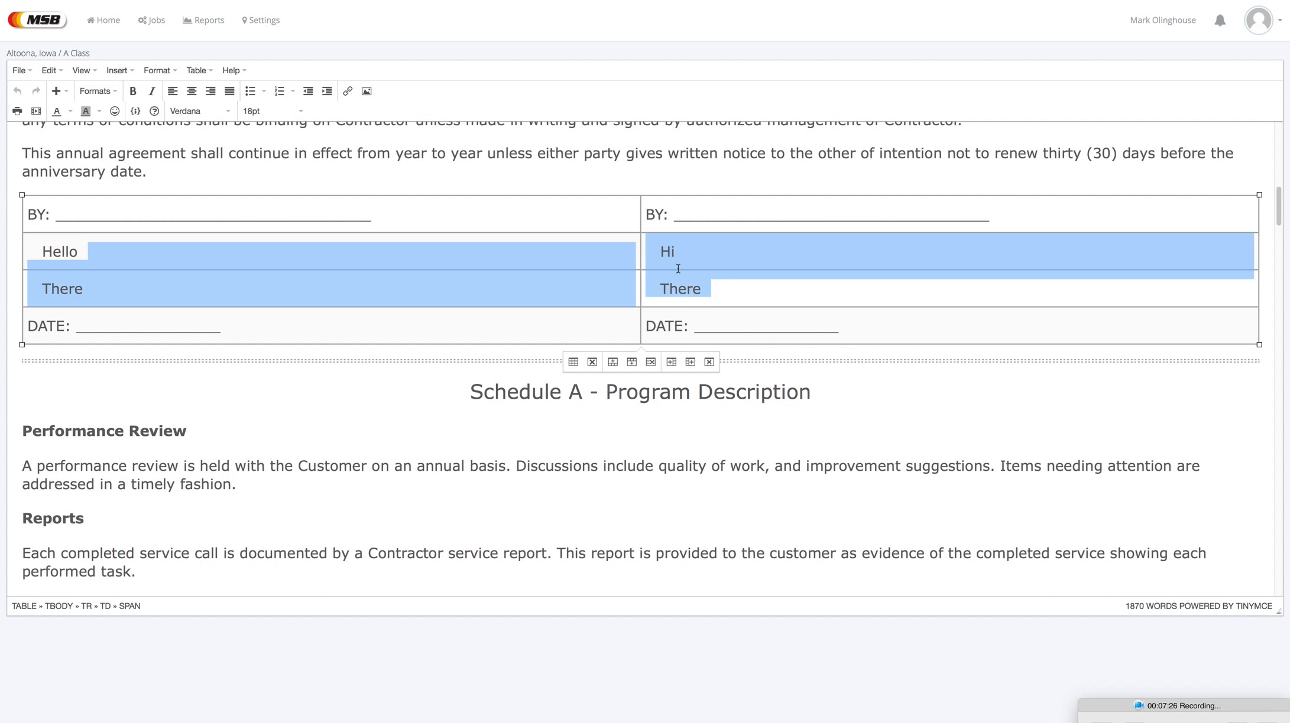
pyautogui.click(128, 281)
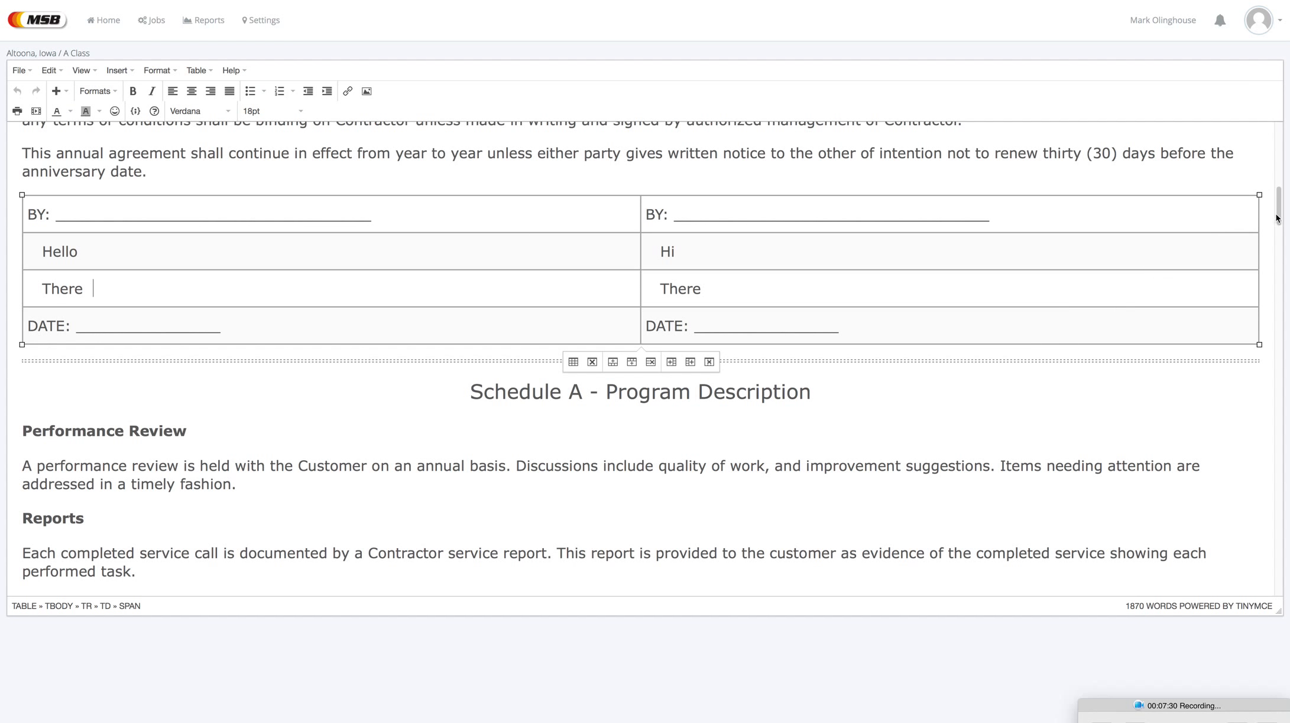
pyautogui.moveTo(1277, 219); pyautogui.dragTo(1286, 137)
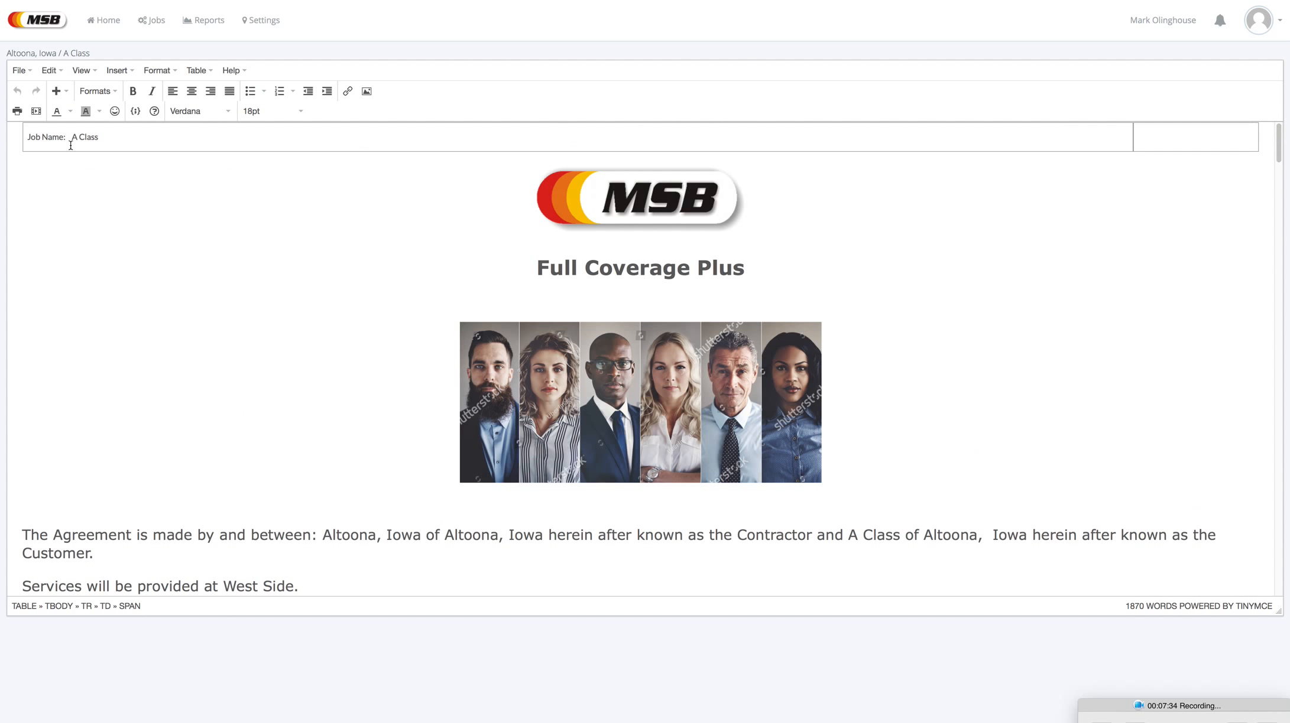
# Step: Open the agreement's print dialog, preview the first three pages and return to page 1
pyautogui.click(17, 111)
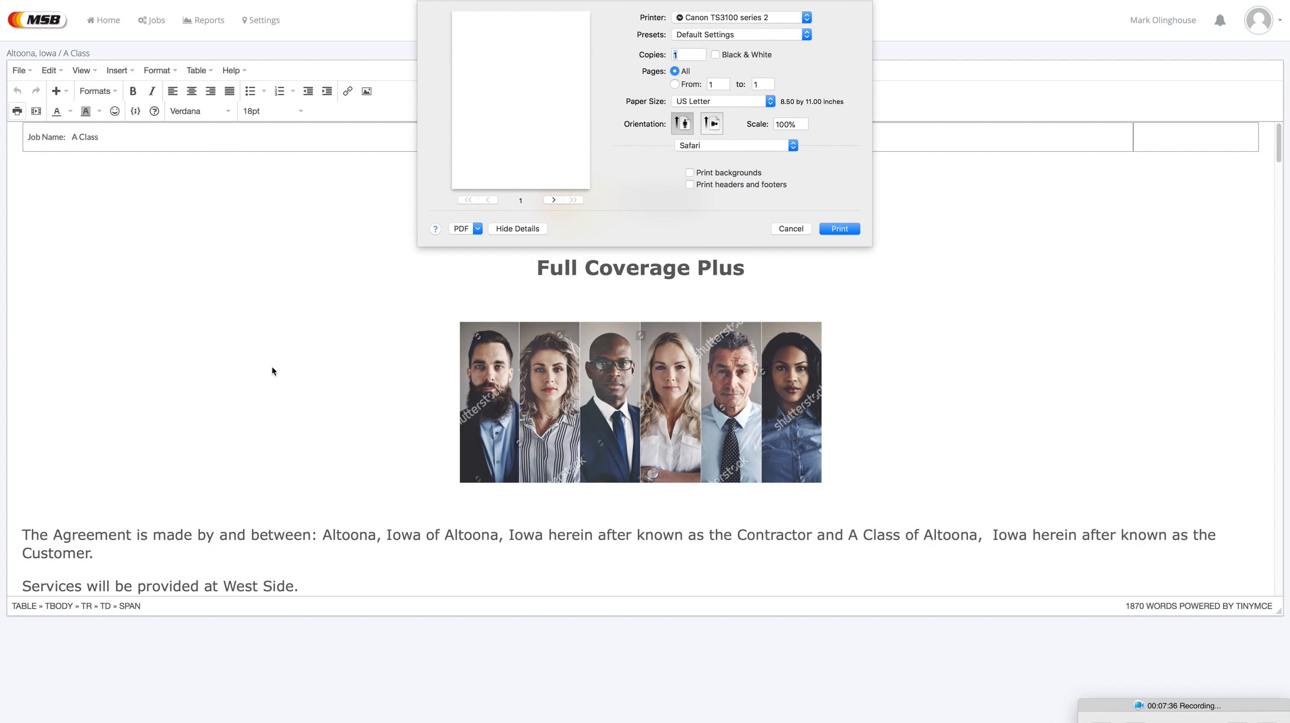
pyautogui.click(553, 201)
pyautogui.click(554, 201)
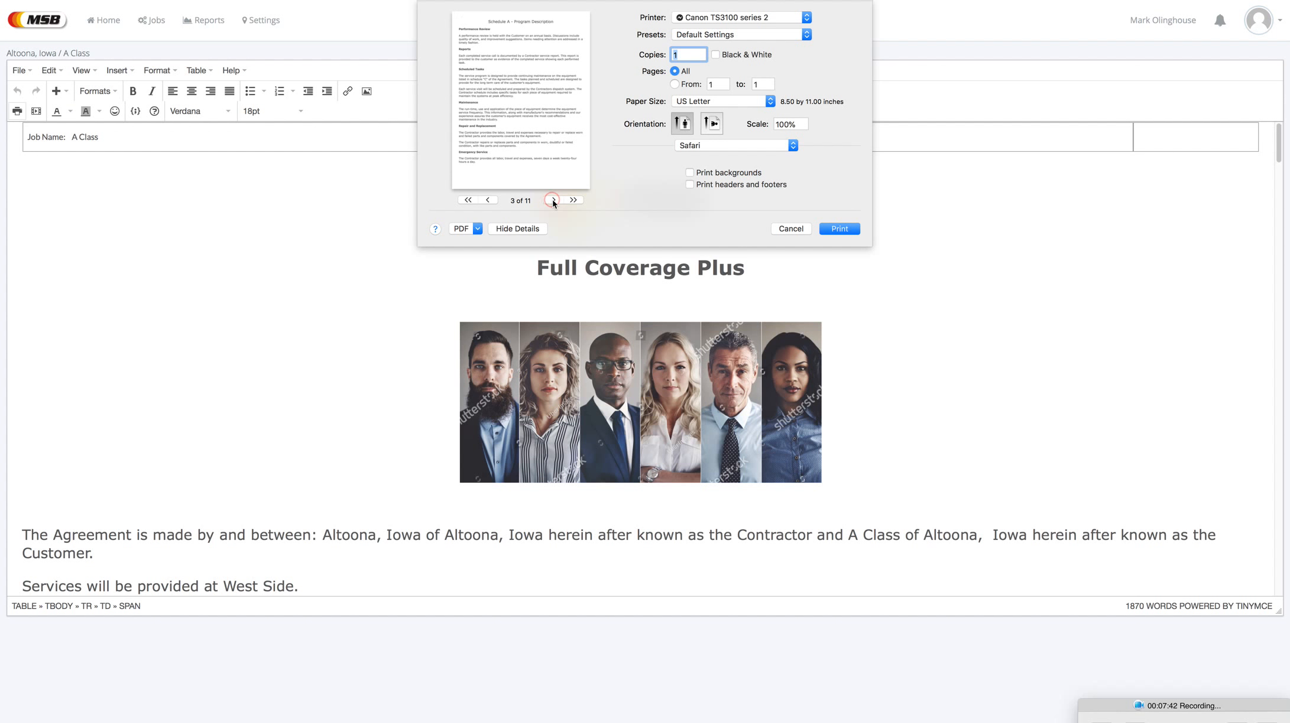
pyautogui.click(489, 200)
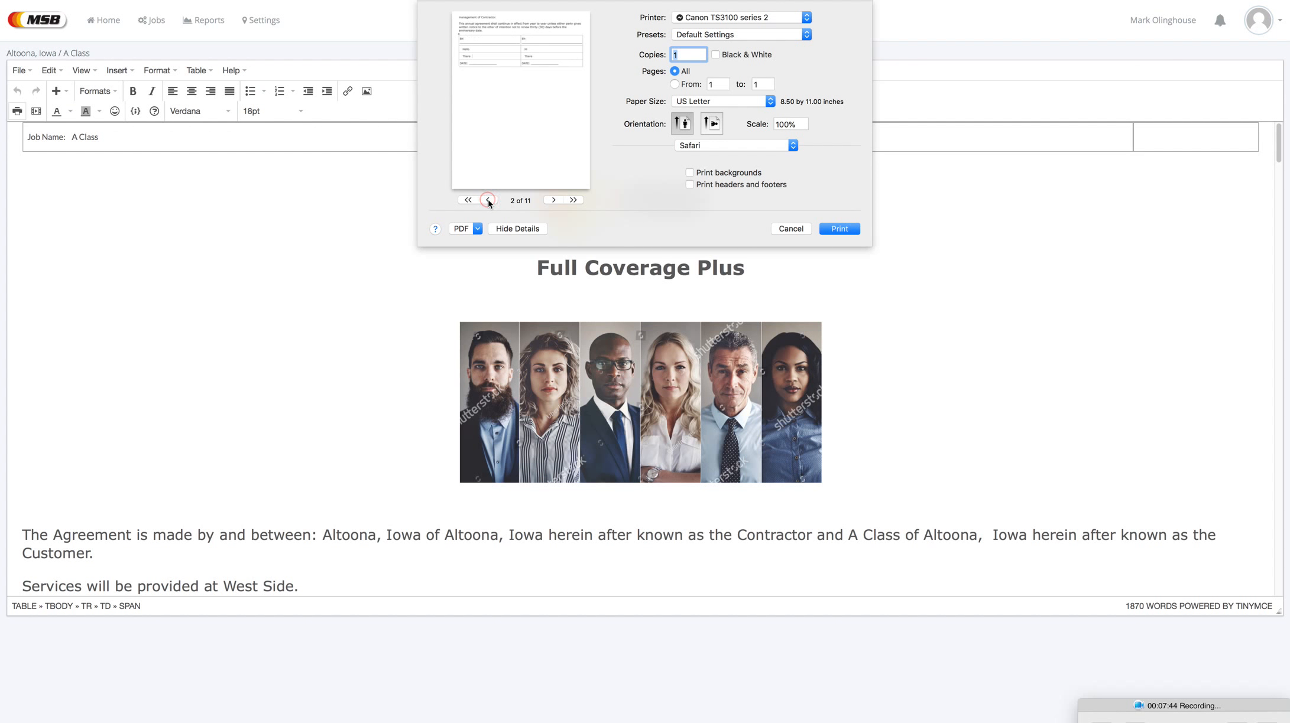
pyautogui.click(489, 201)
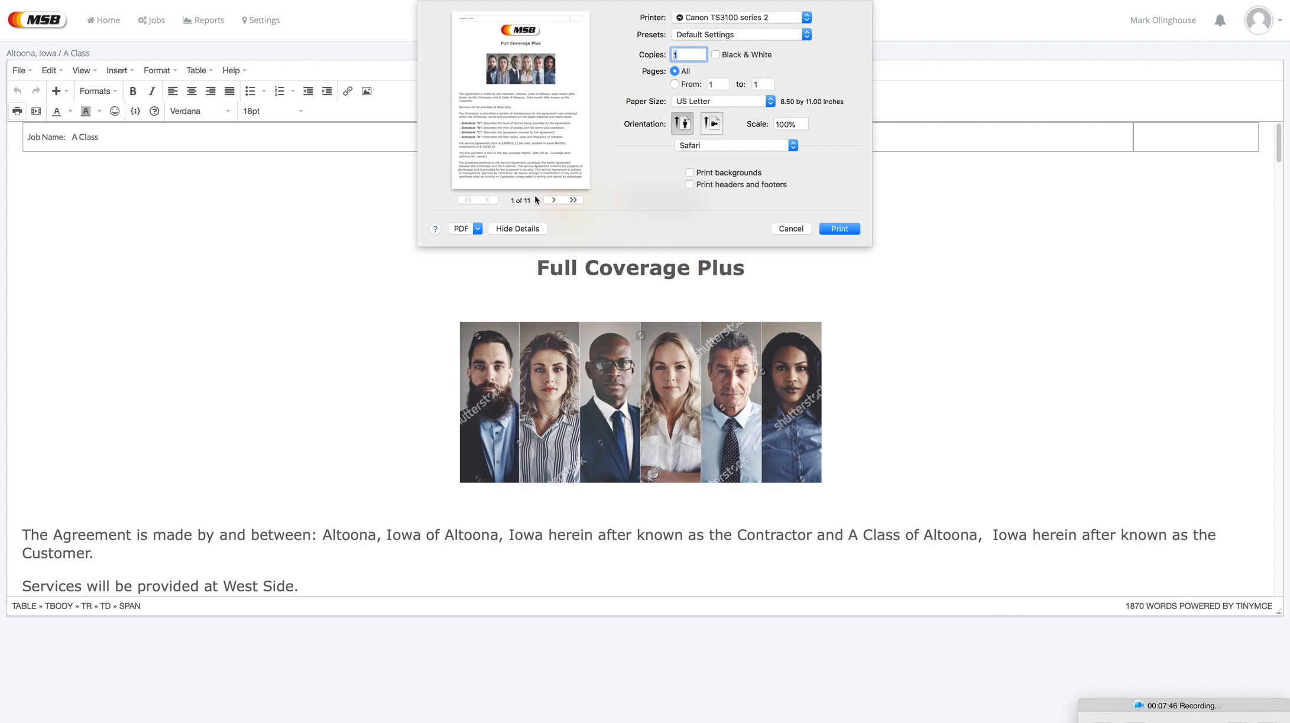
# Step: Try printing with headers and footers, then turn that option off again
pyautogui.click(690, 185)
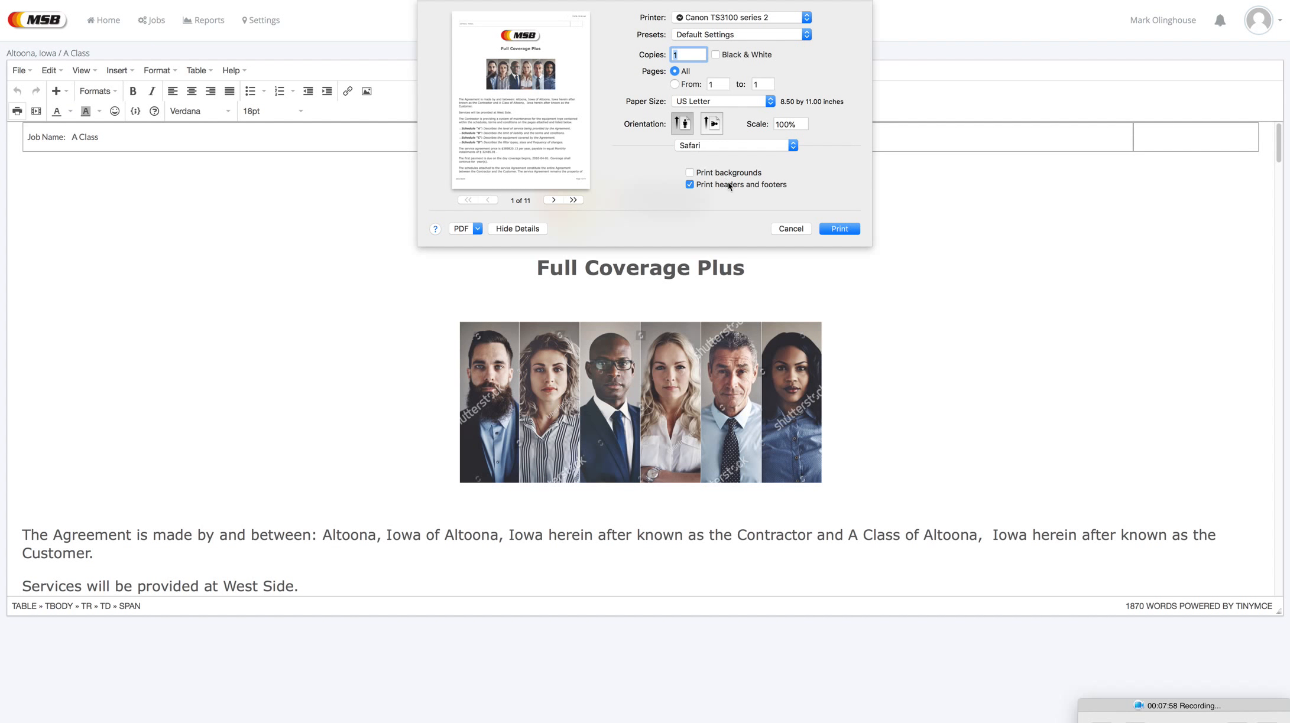
pyautogui.click(690, 188)
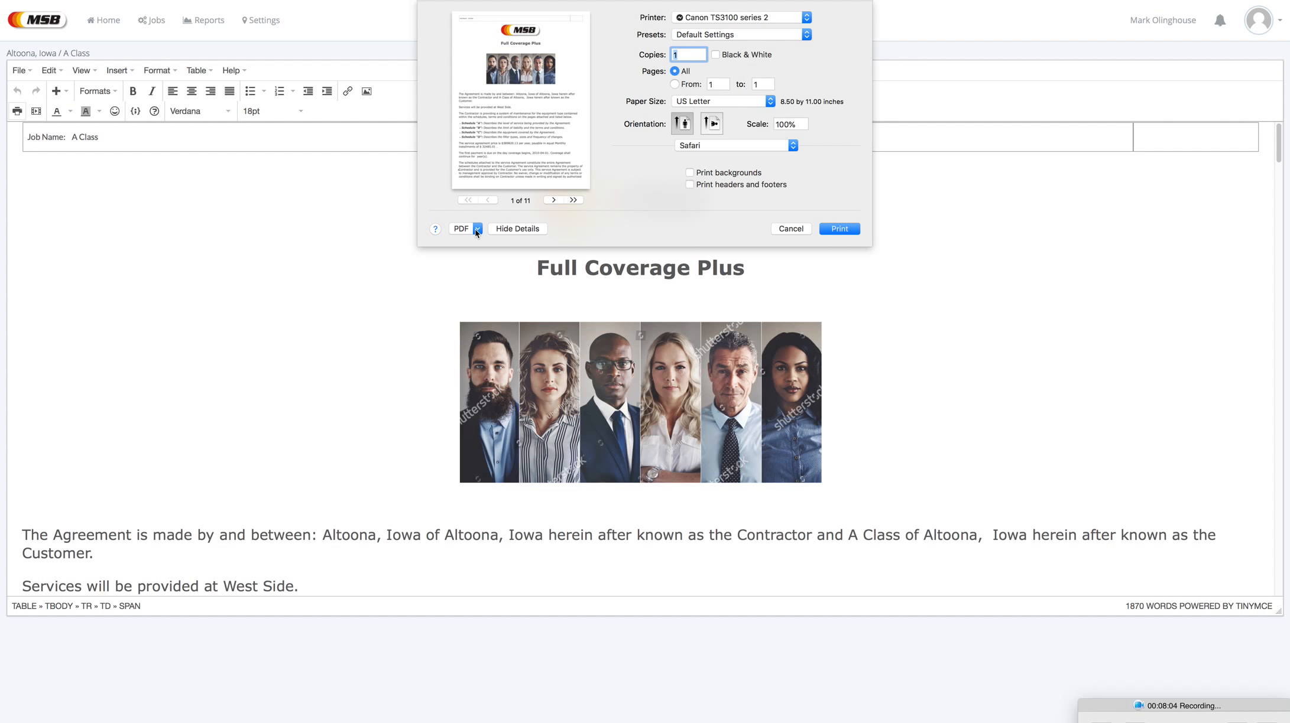
# Step: Look through the print preview of the agreement's schedules and equipment pages up to the last page
pyautogui.click(555, 201)
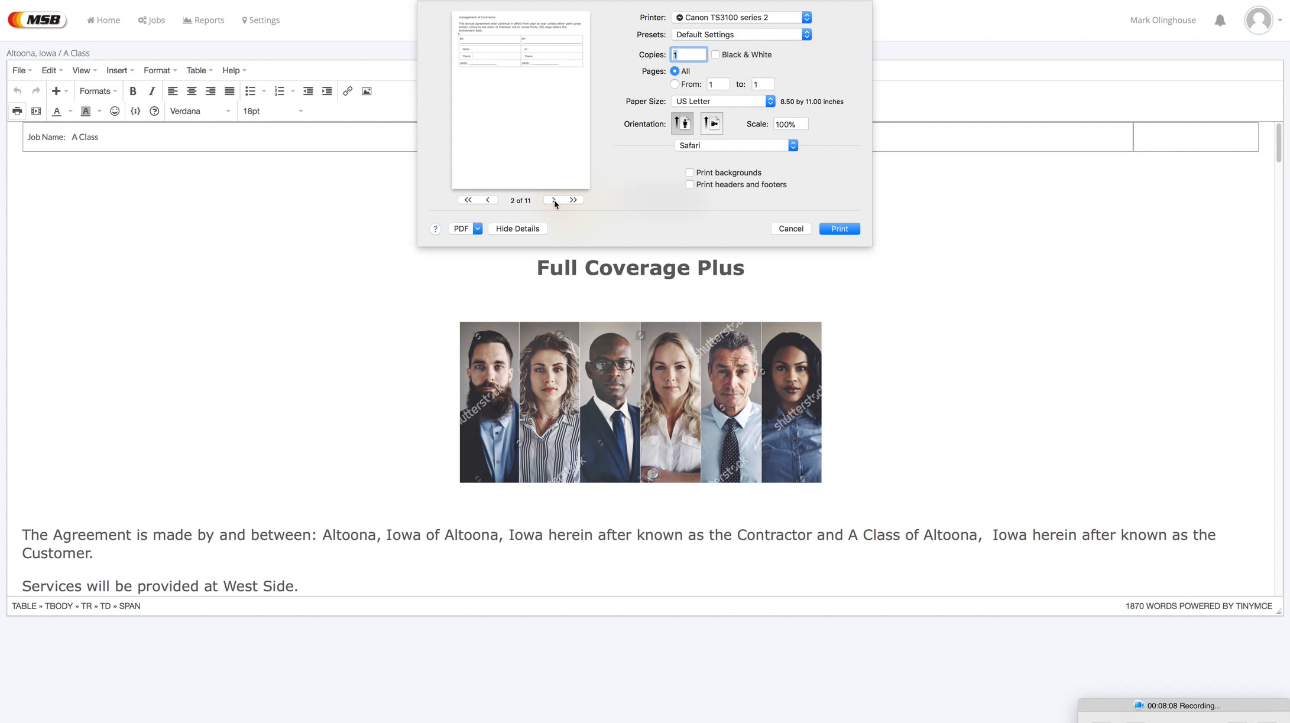
pyautogui.click(554, 202)
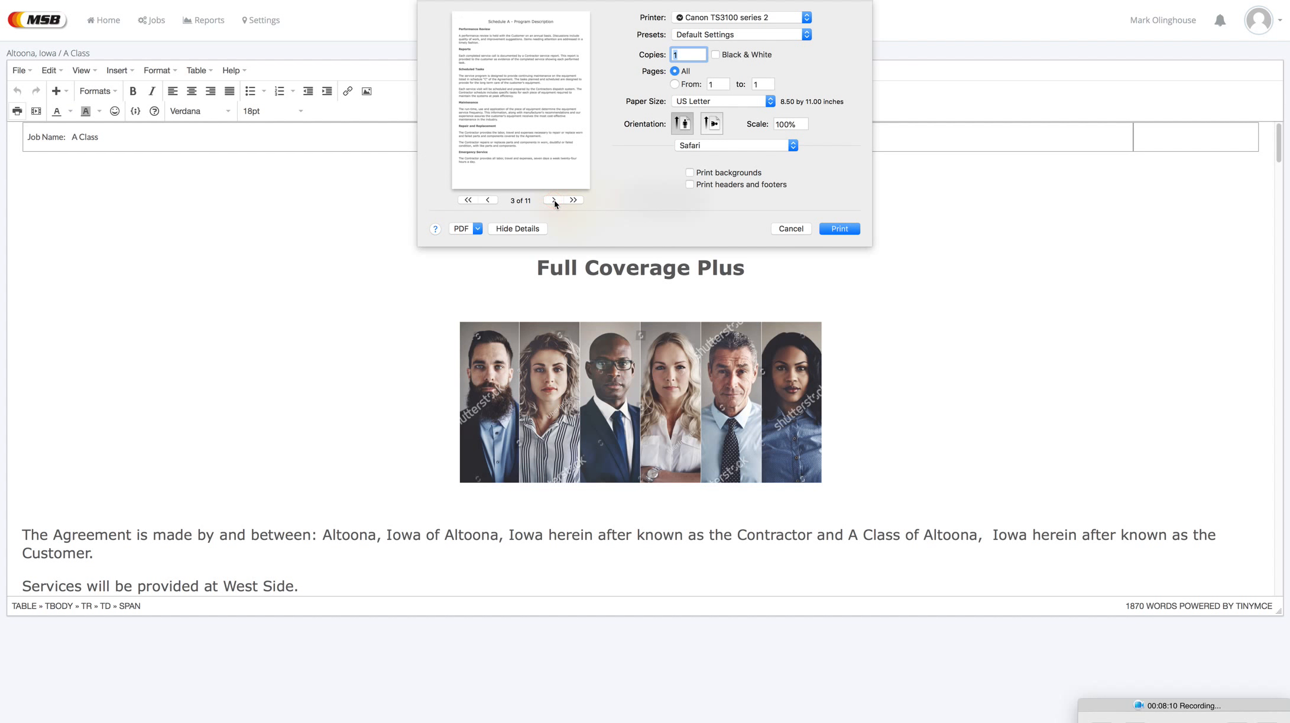
pyautogui.click(555, 201)
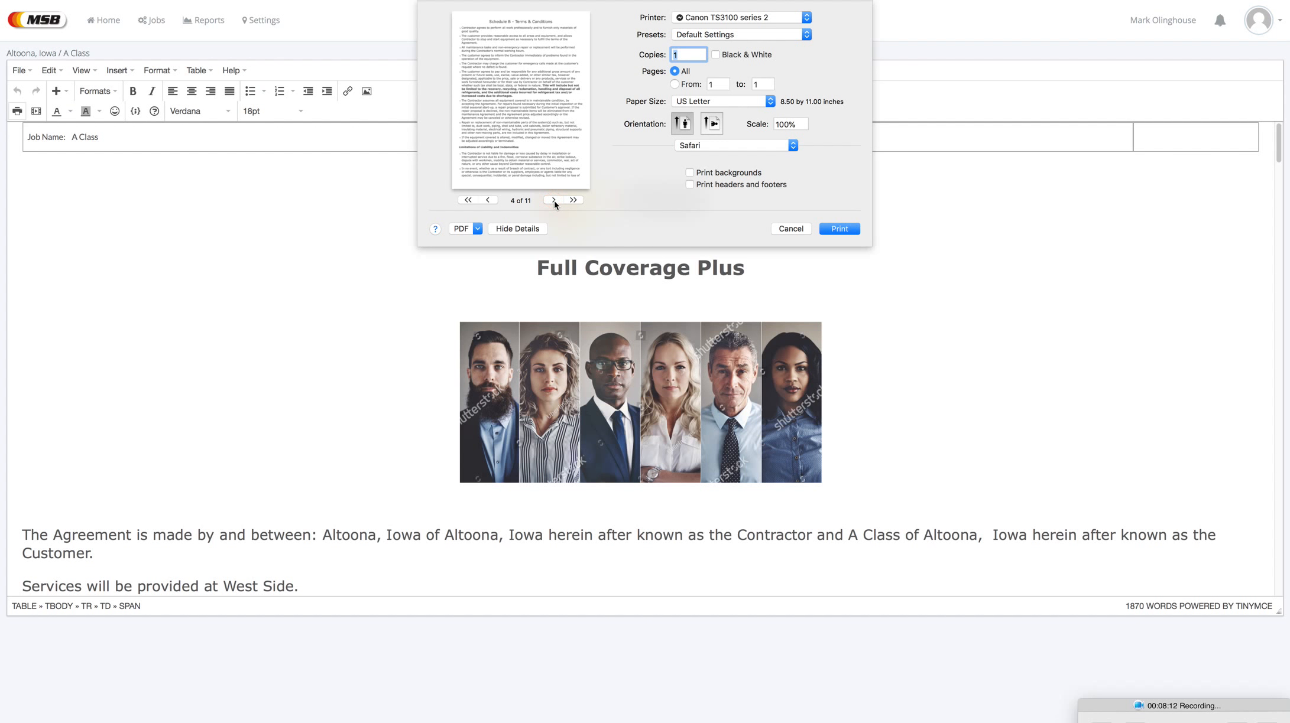
pyautogui.click(554, 201)
pyautogui.click(554, 202)
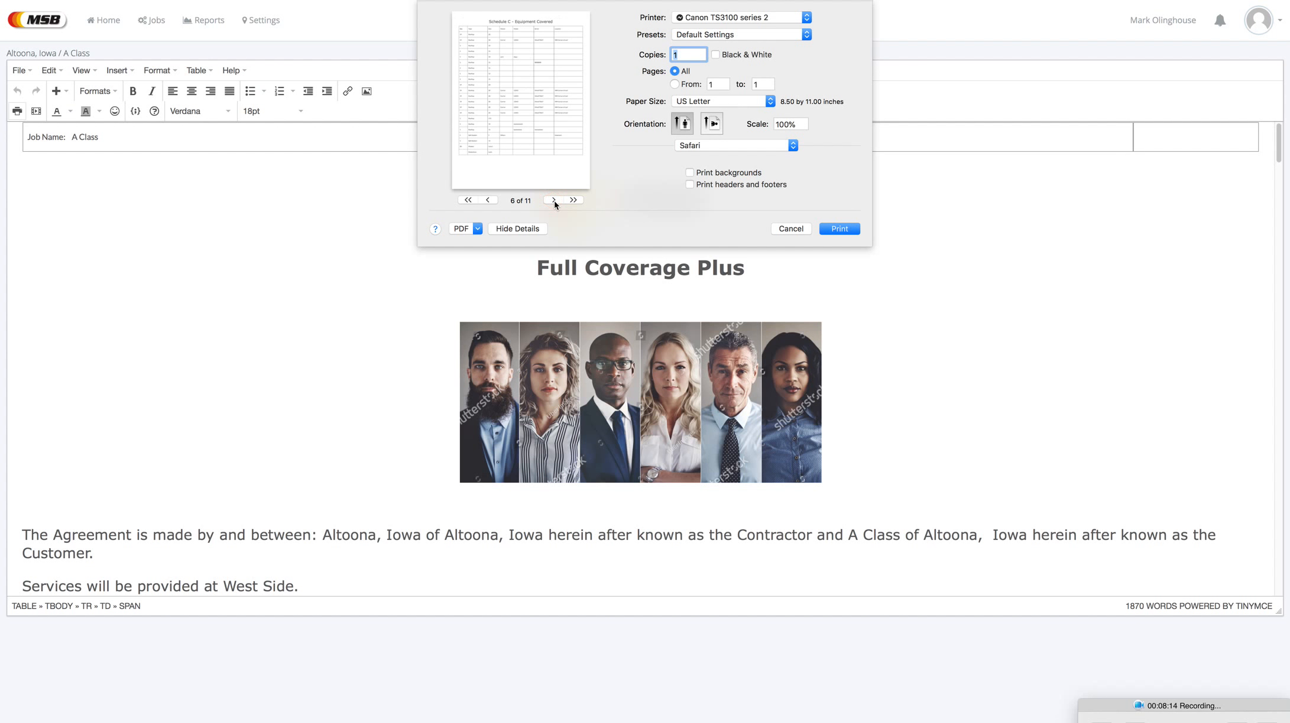
pyautogui.click(555, 202)
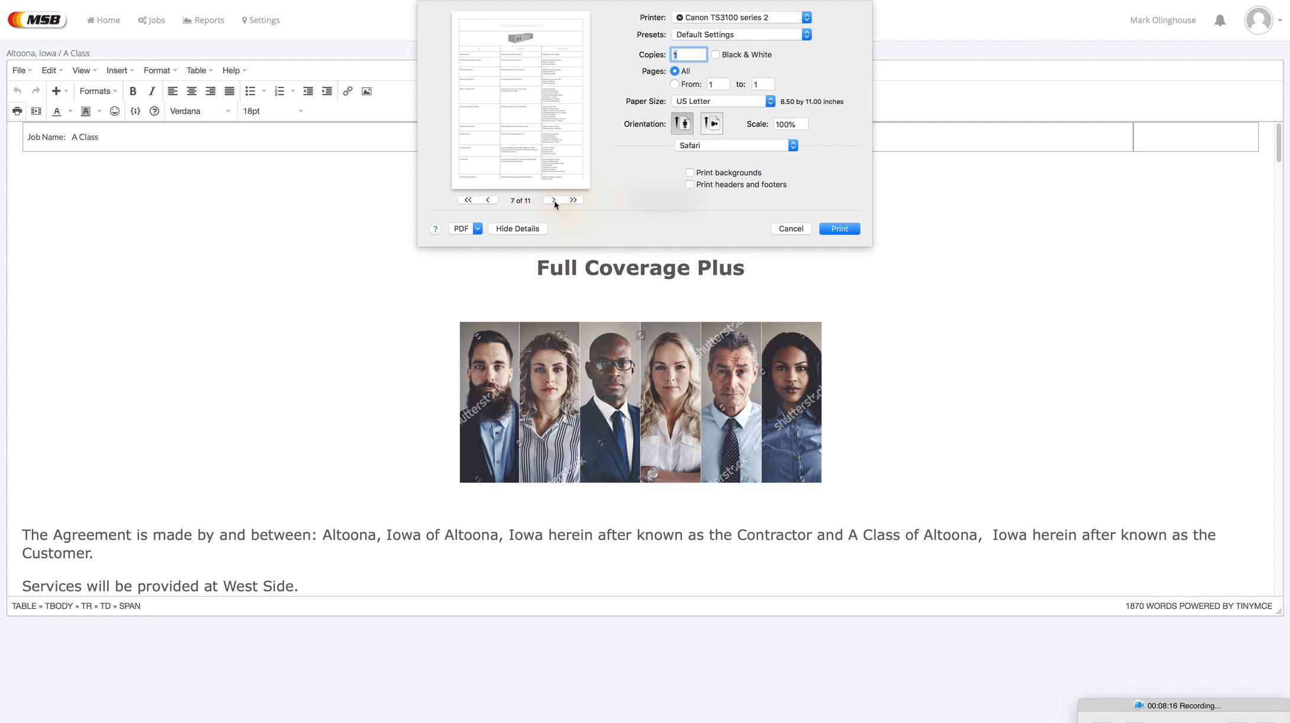
pyautogui.click(555, 202)
pyautogui.click(555, 202)
pyautogui.click(554, 201)
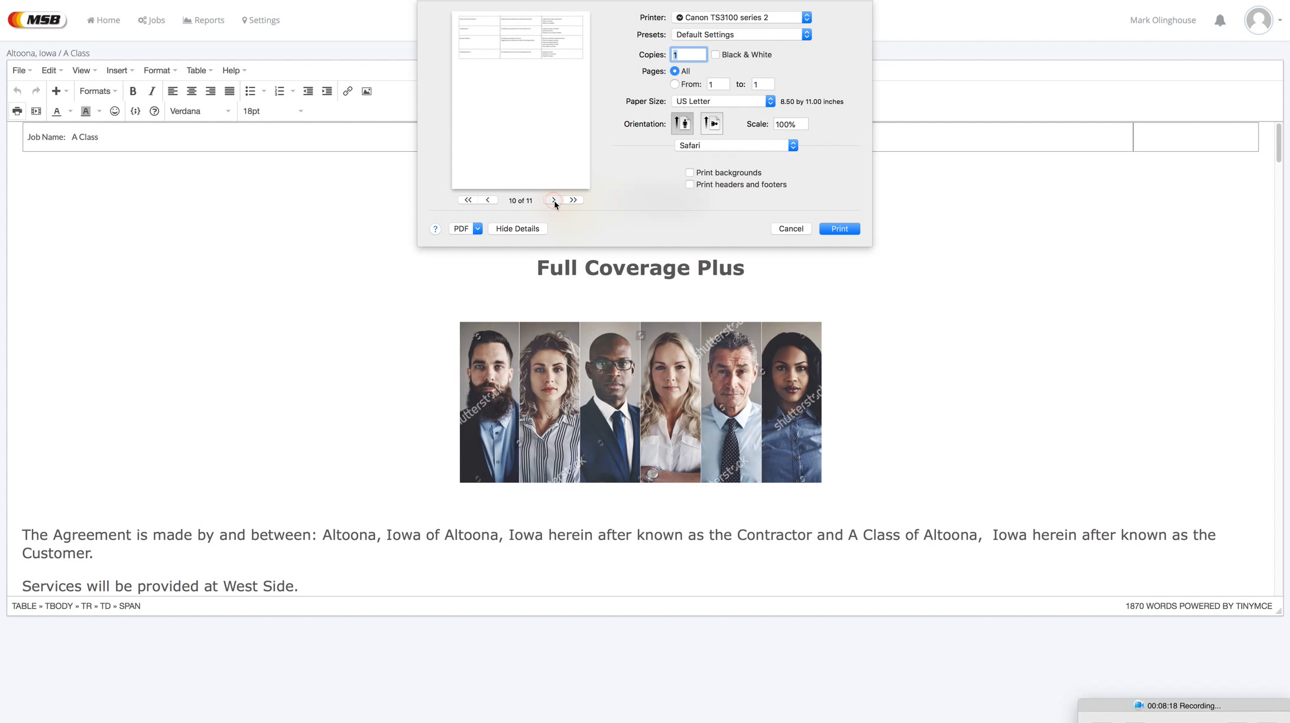
pyautogui.click(555, 202)
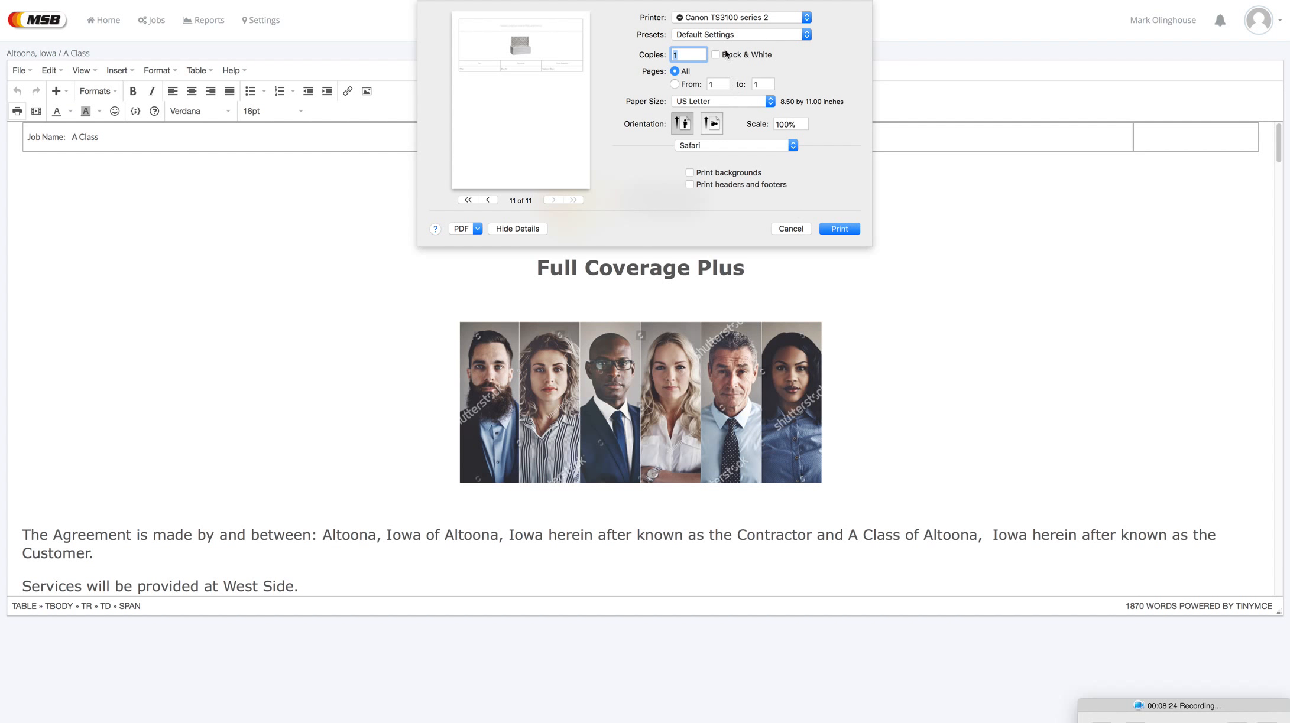
# Step: Leave the agreement's print preview and open the form for creating a new job from the job list
pyautogui.click(791, 229)
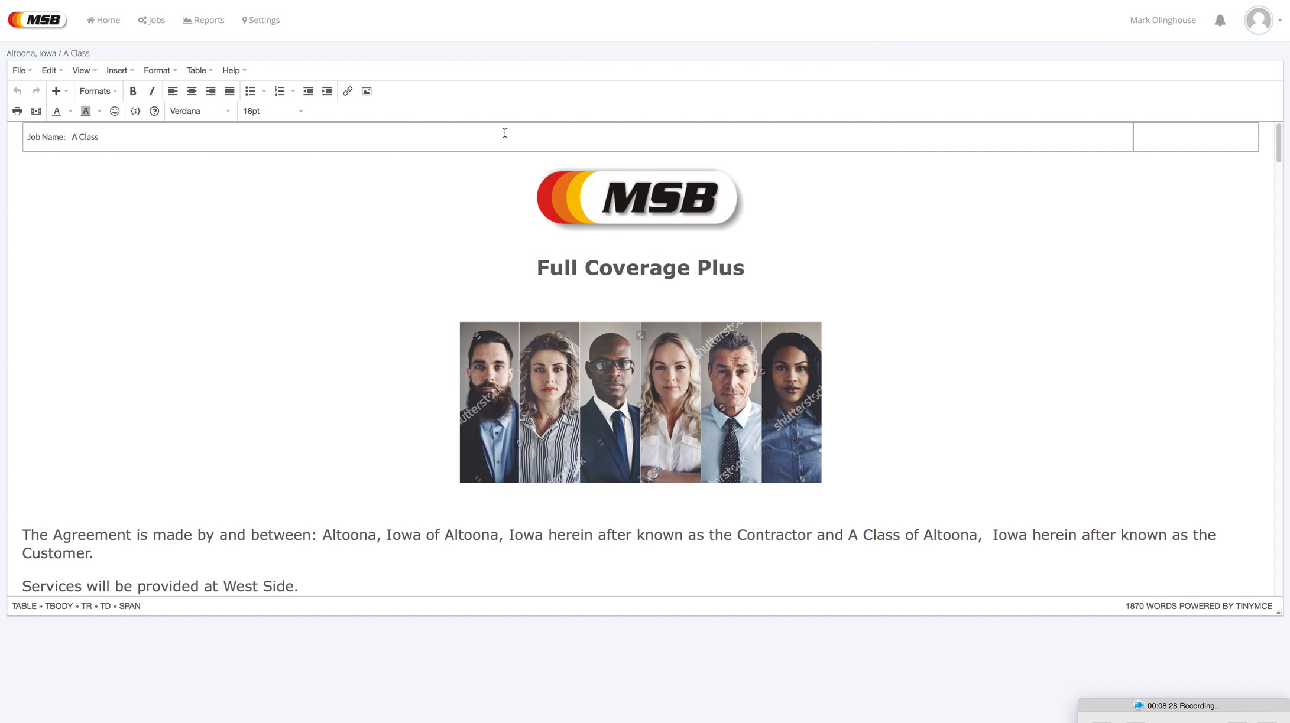
pyautogui.click(155, 17)
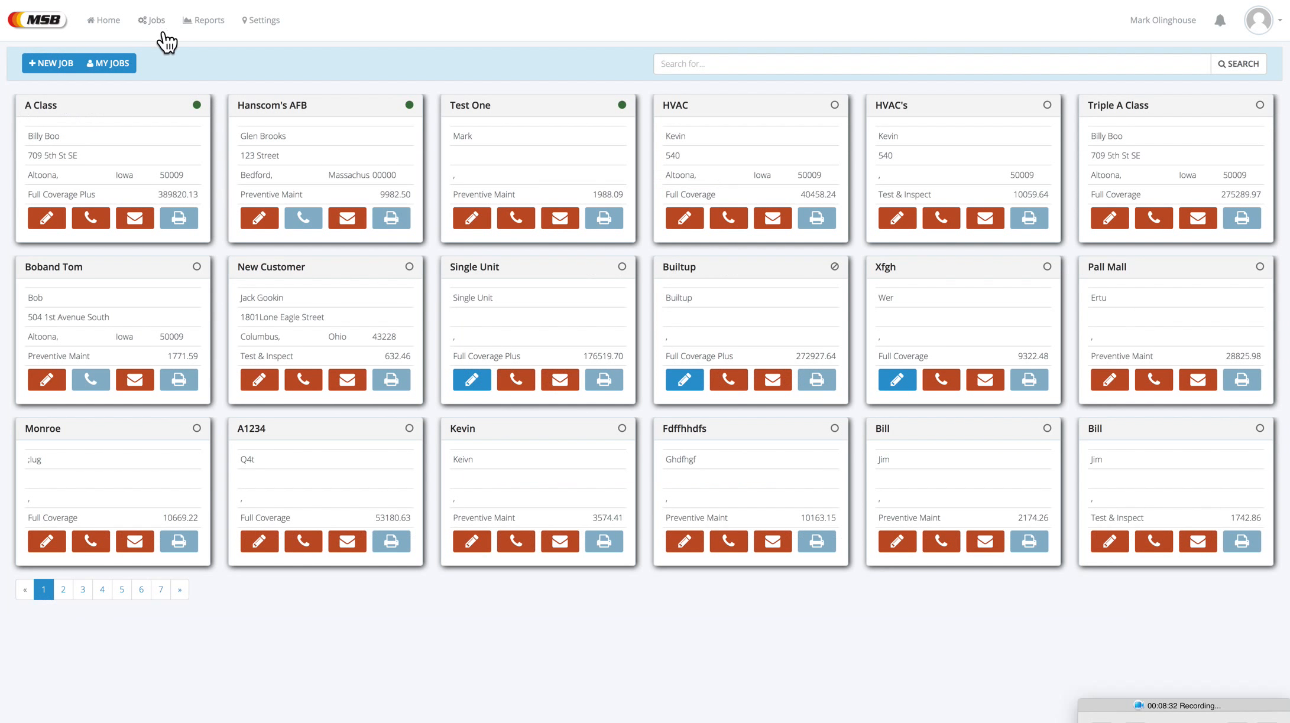
pyautogui.click(38, 63)
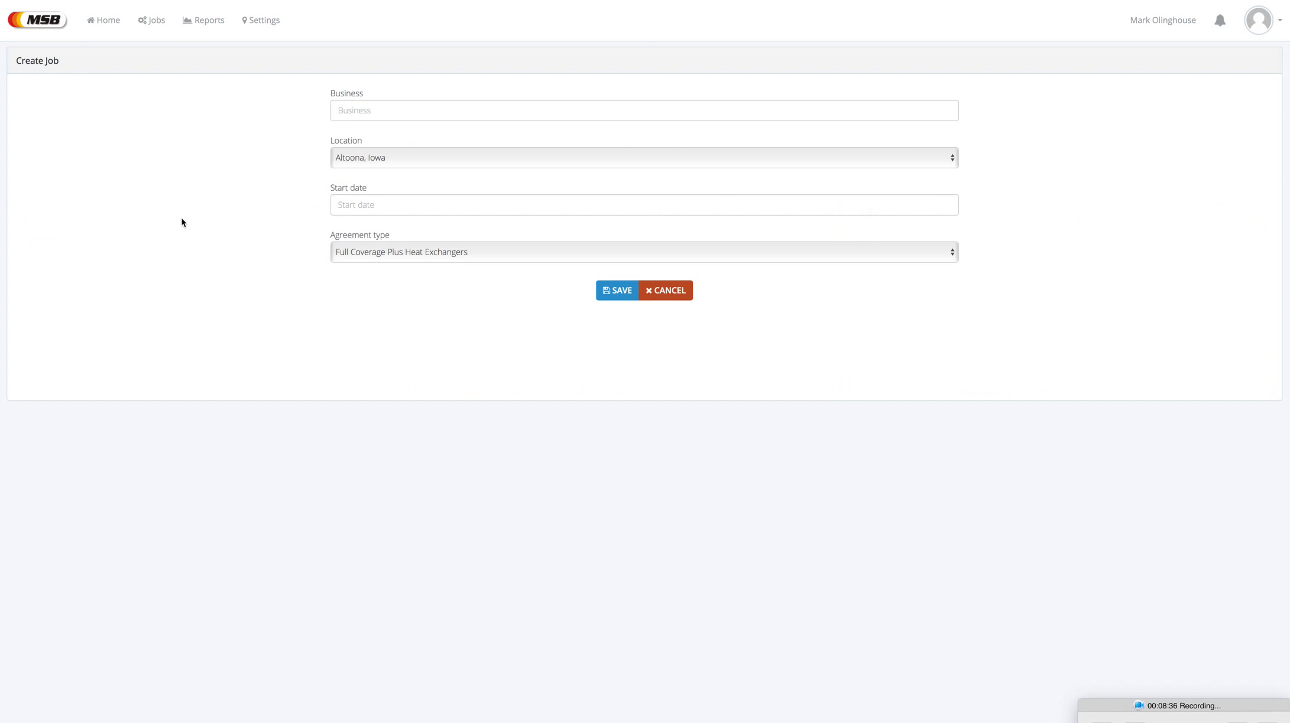
# Step: Create a job for business Test at Altoona, Iowa, with start date 2018-08-01 and agreement type Standard PM
pyautogui.click(478, 109)
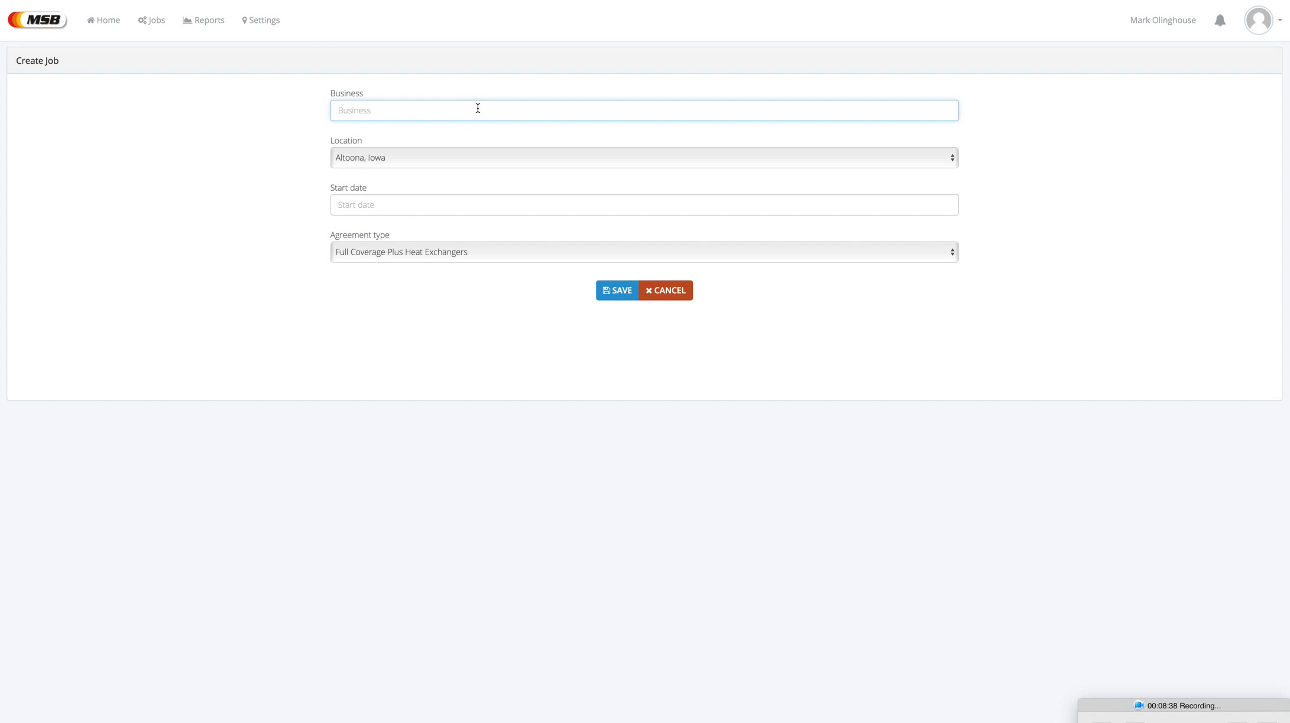
pyautogui.write('Test')
pyautogui.click(454, 155)
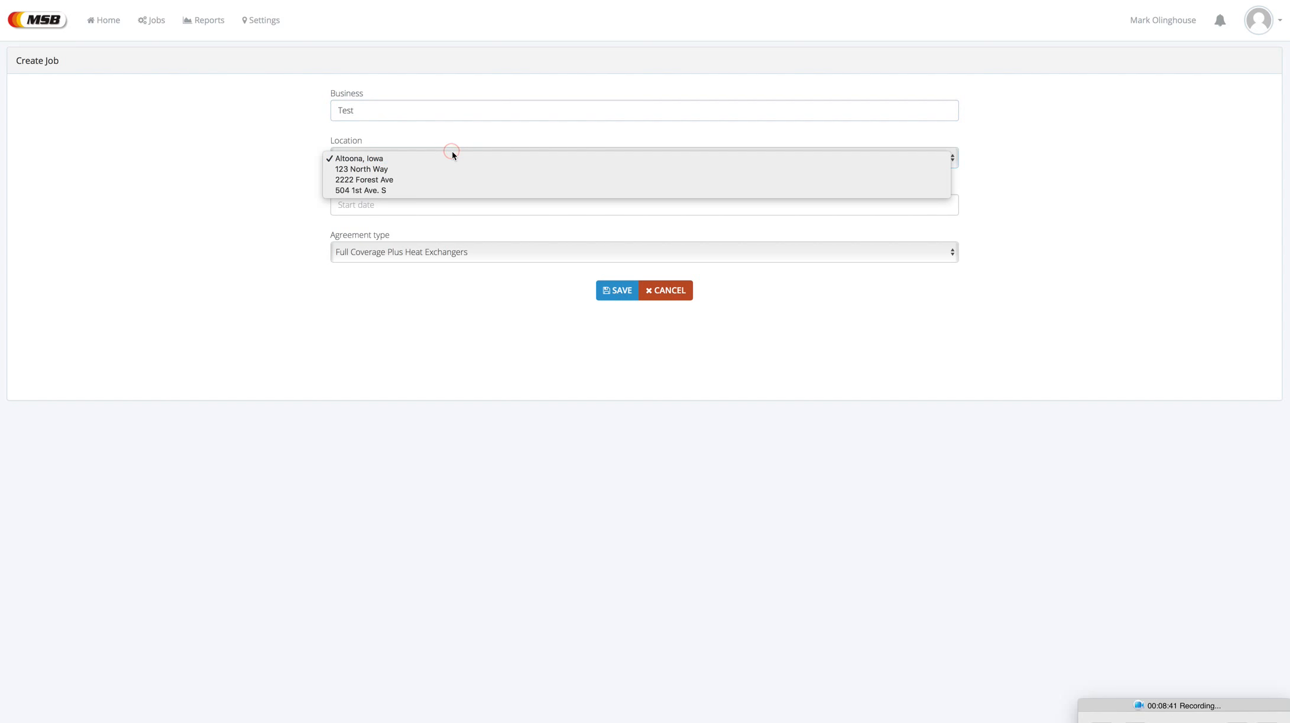
pyautogui.click(416, 160)
pyautogui.click(423, 206)
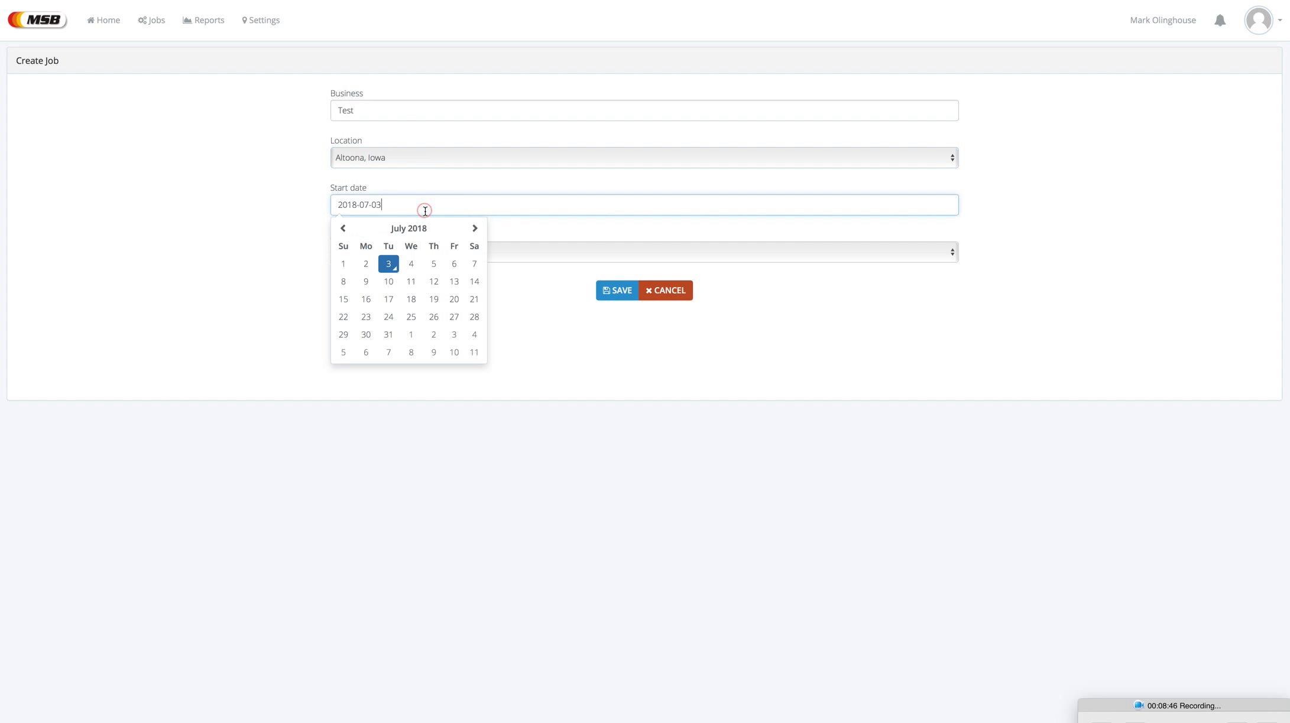
pyautogui.click(411, 335)
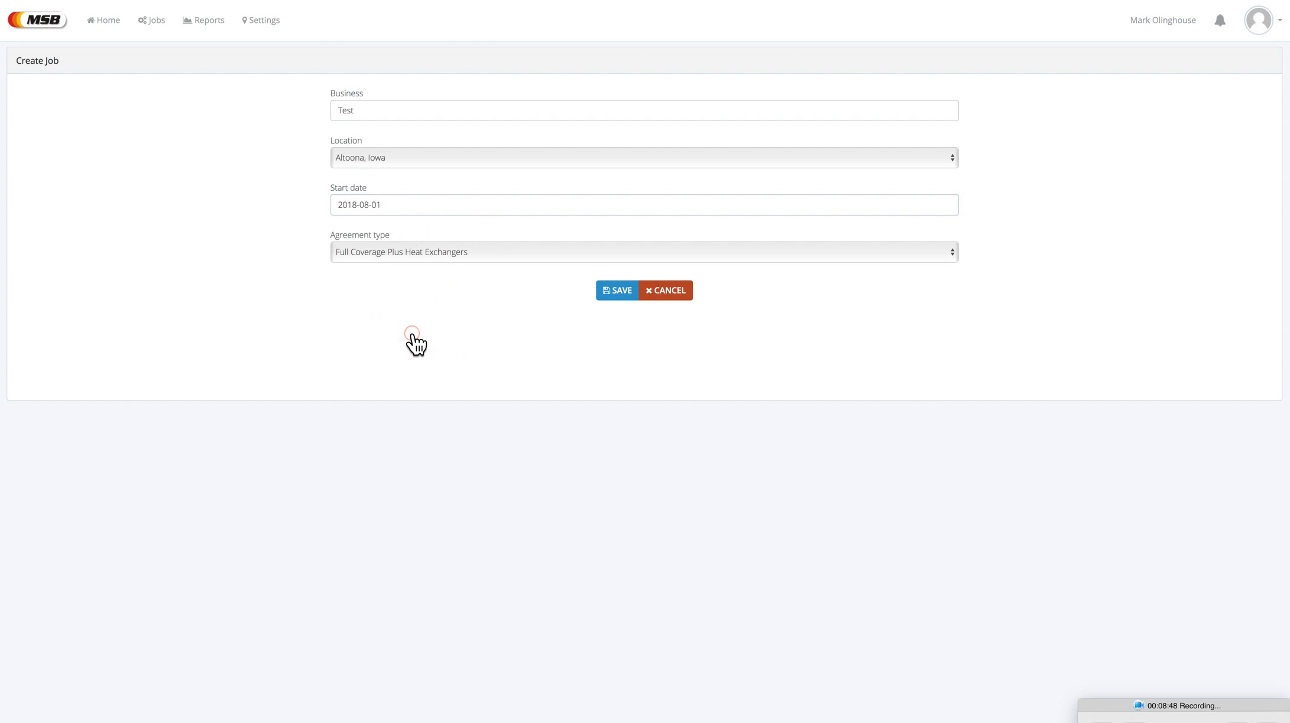
pyautogui.click(443, 259)
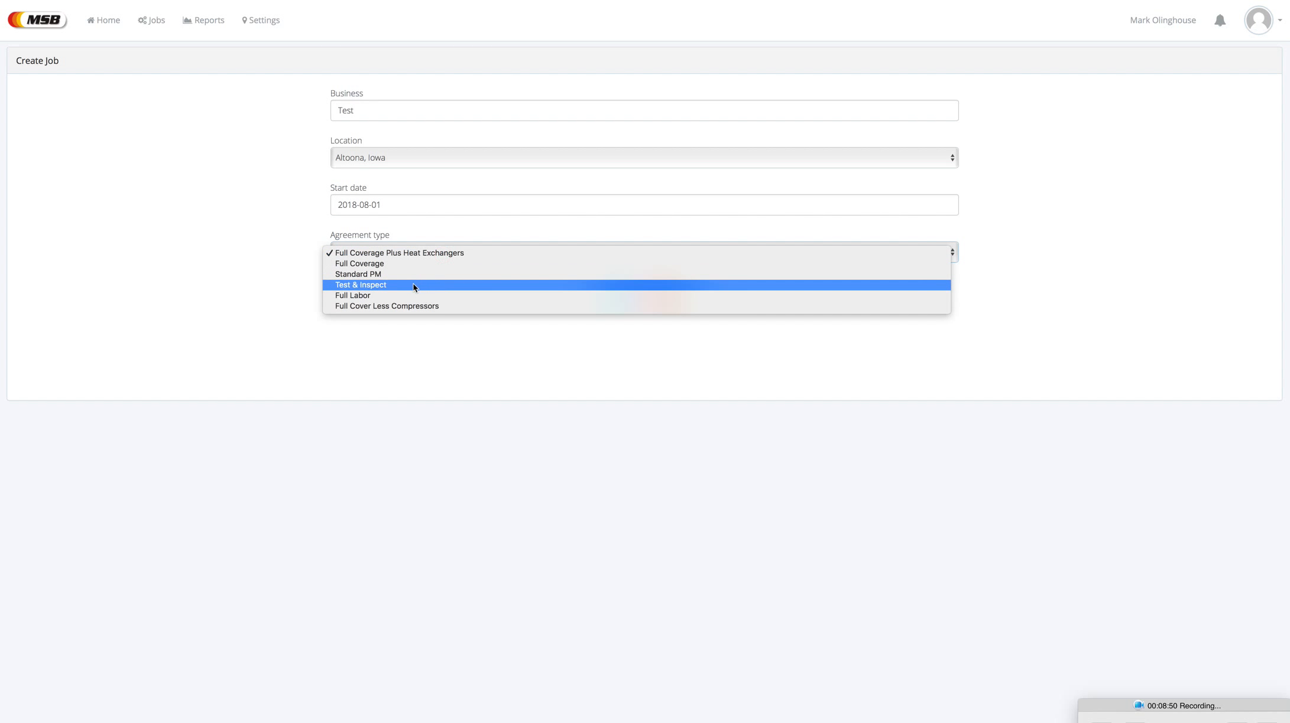
pyautogui.click(409, 276)
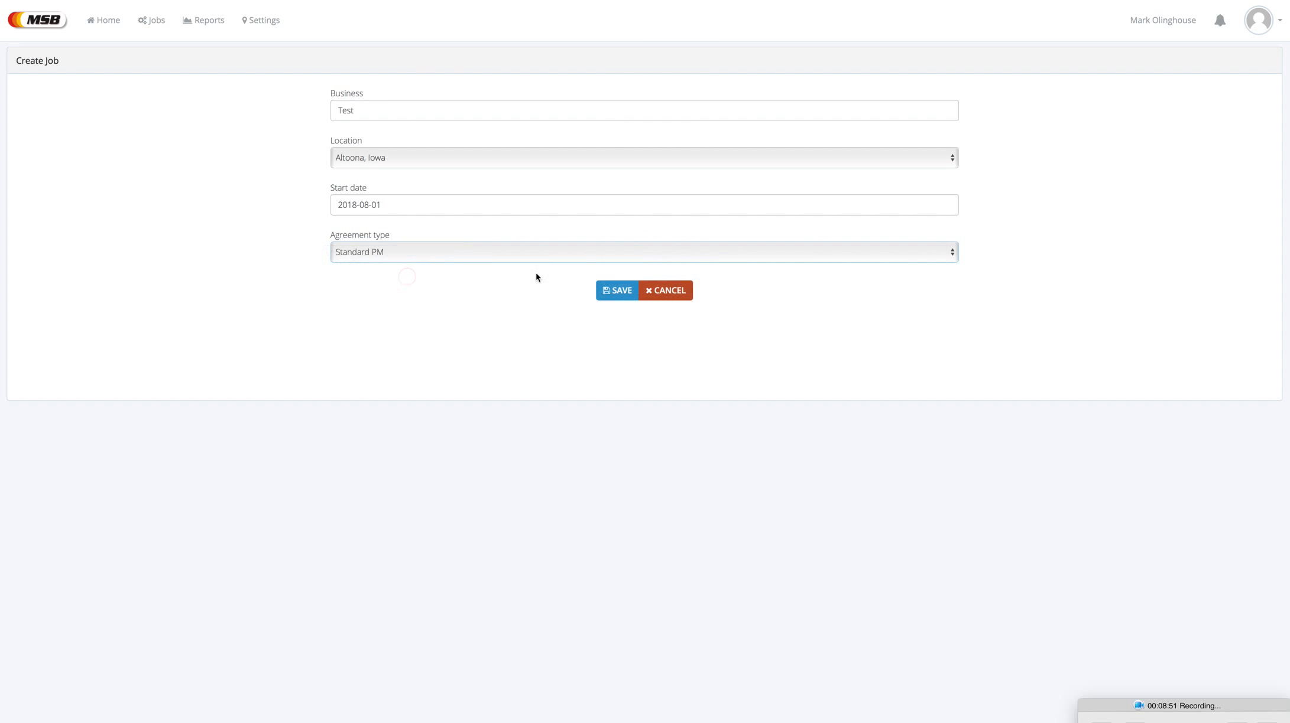
pyautogui.click(618, 291)
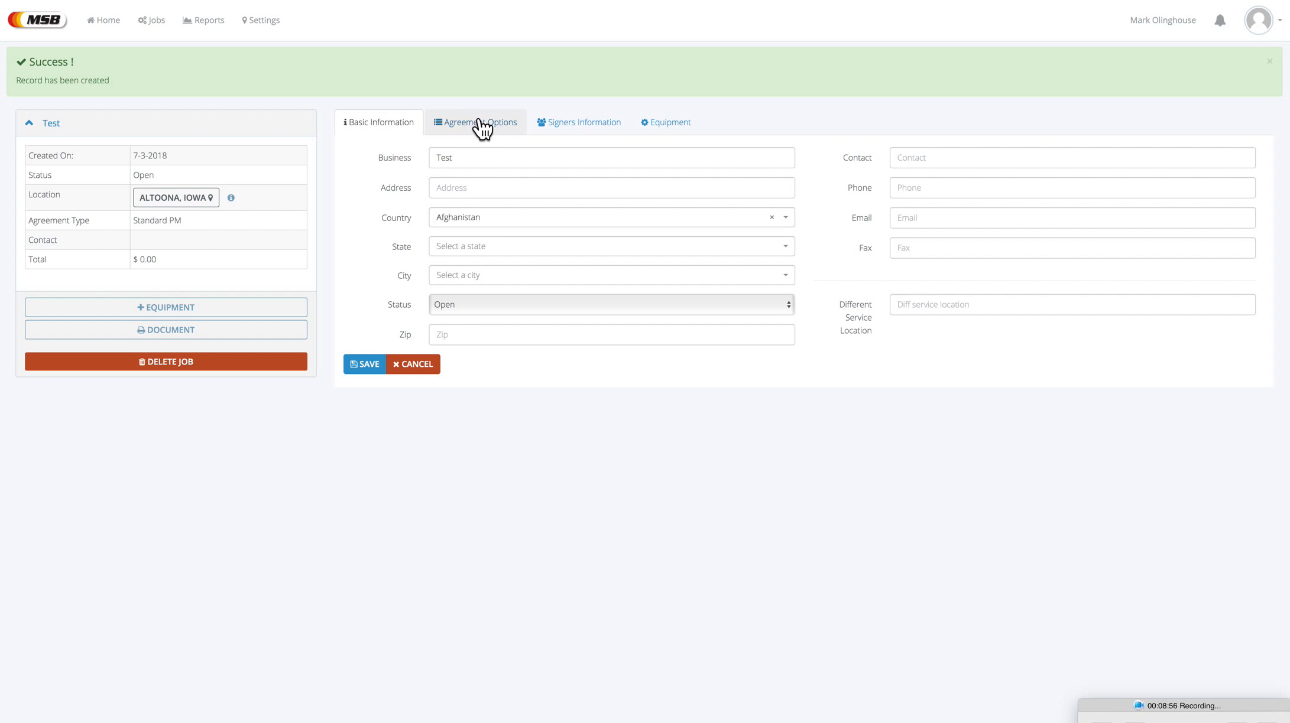
# Step: Set the job's country to United States, state to Arizona and city to Bisbee, and fill in the zip code
pyautogui.click(490, 218)
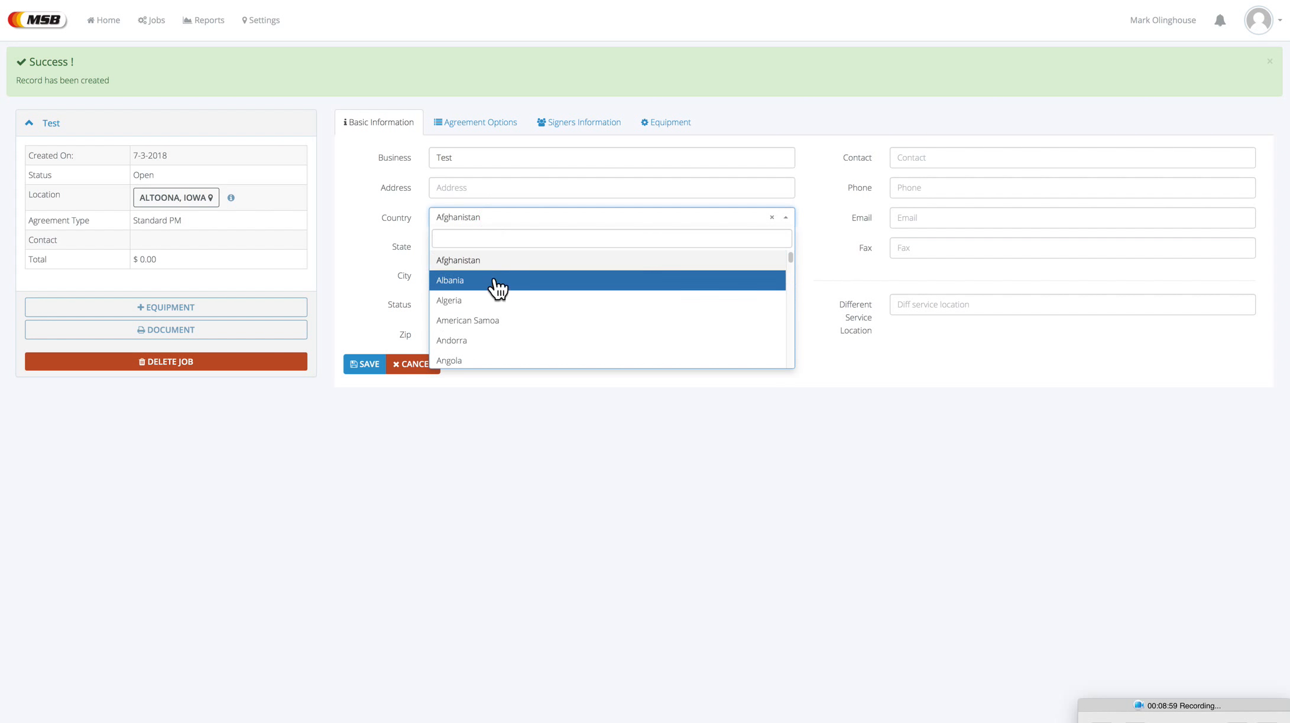
pyautogui.click(724, 243)
pyautogui.write('unit')
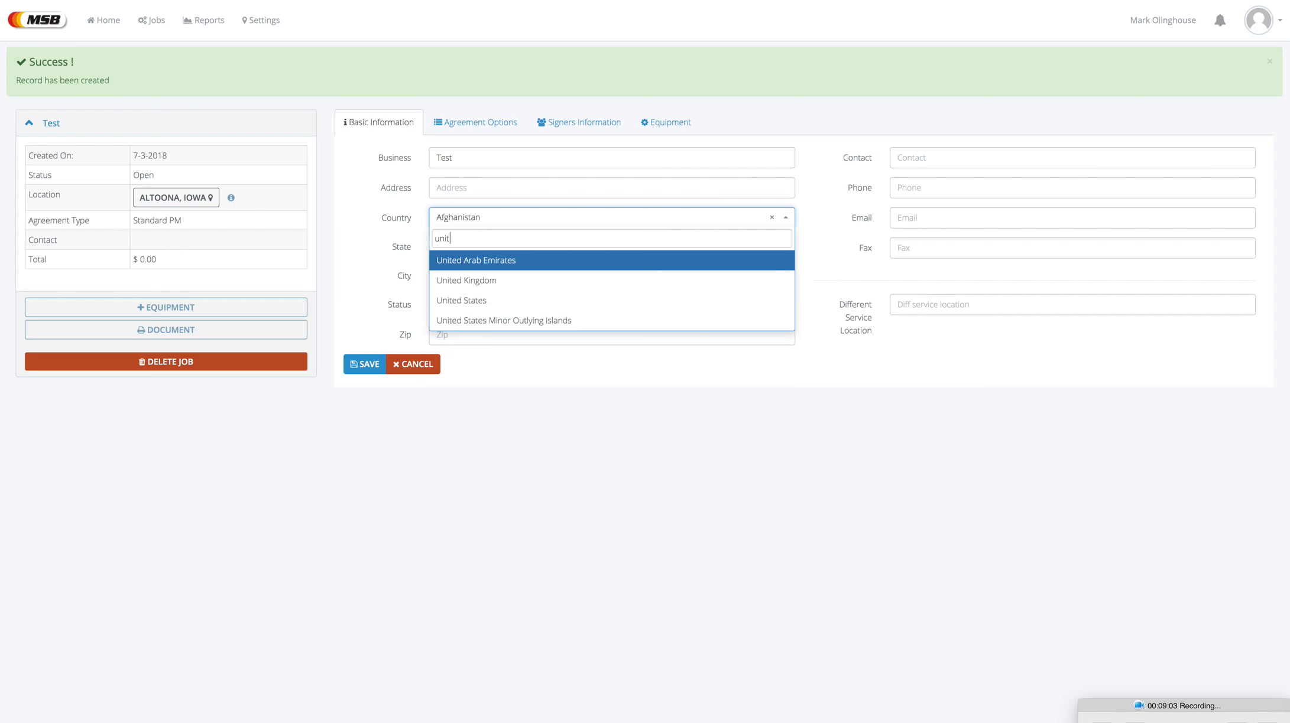
pyautogui.click(480, 307)
pyautogui.click(502, 247)
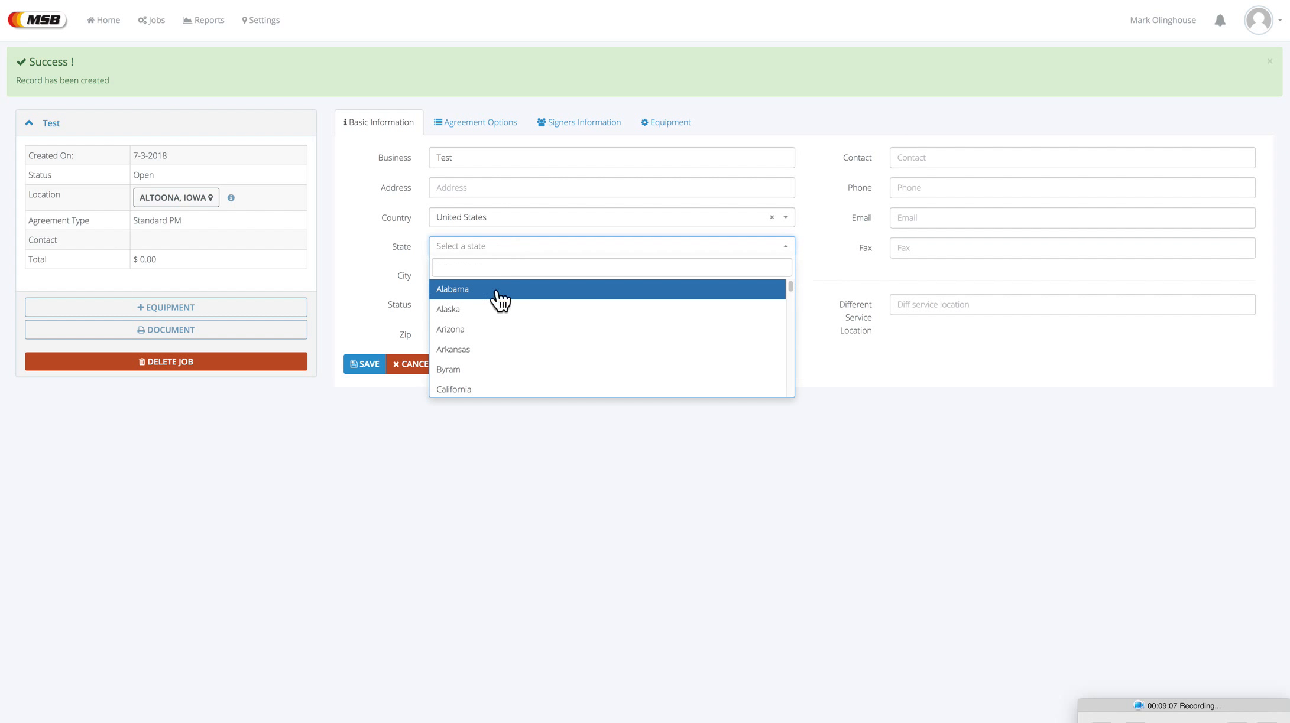
pyautogui.click(482, 330)
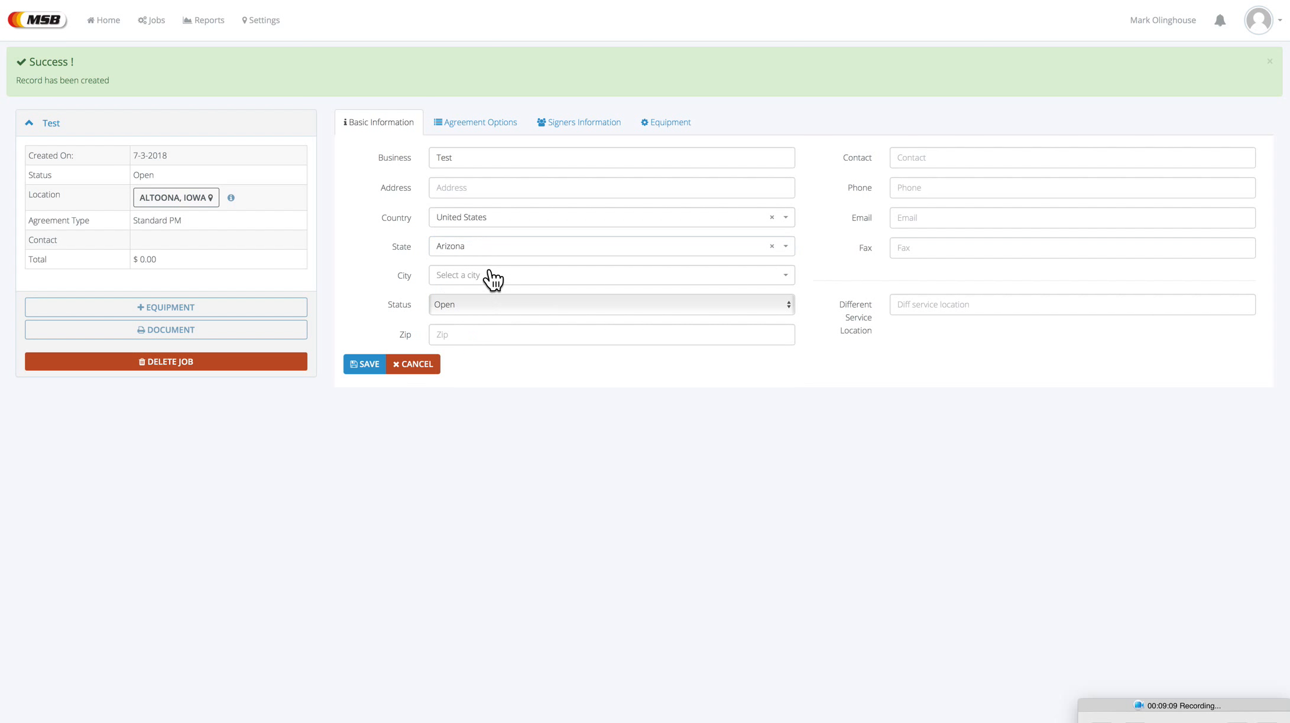
pyautogui.click(490, 273)
pyautogui.click(475, 362)
pyautogui.write('45567')
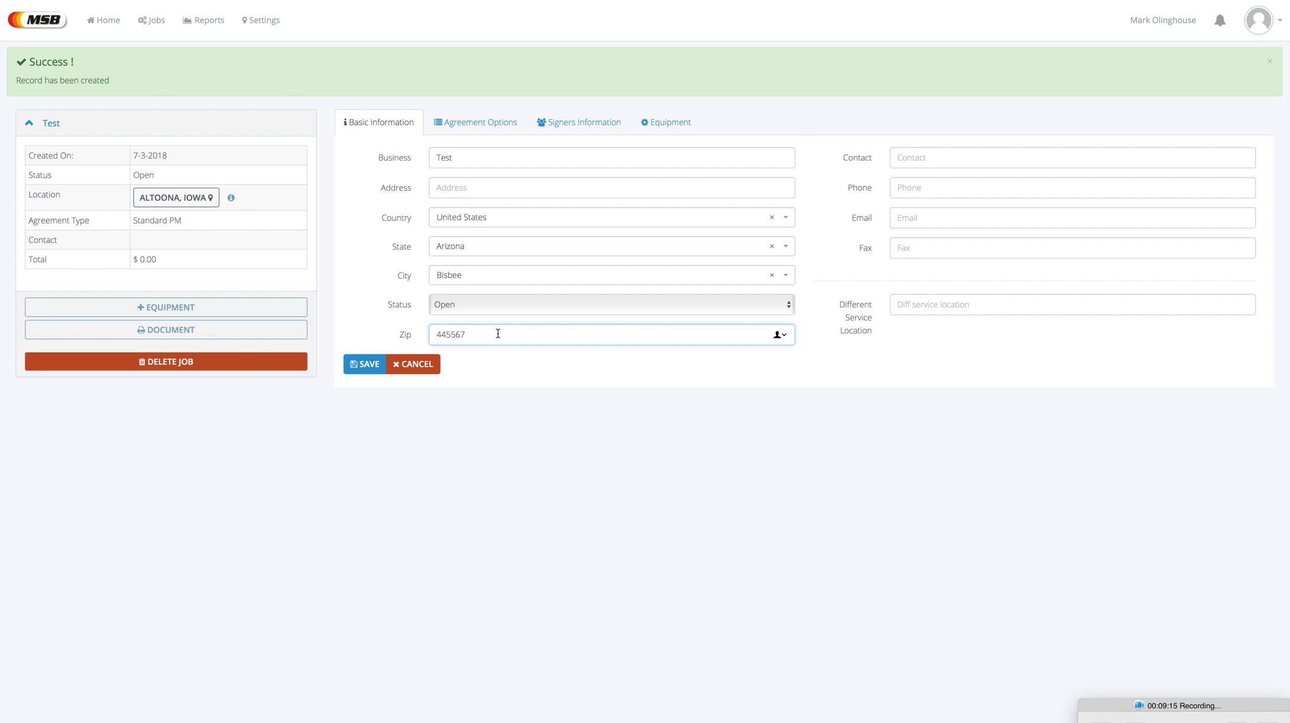
pyautogui.press('BackSpace')
# Step: Enter a mileage of 23, the agreement number and a term of 3 in the job's agreement options
pyautogui.click(453, 125)
pyautogui.click(466, 177)
pyautogui.write('23')
pyautogui.click(449, 219)
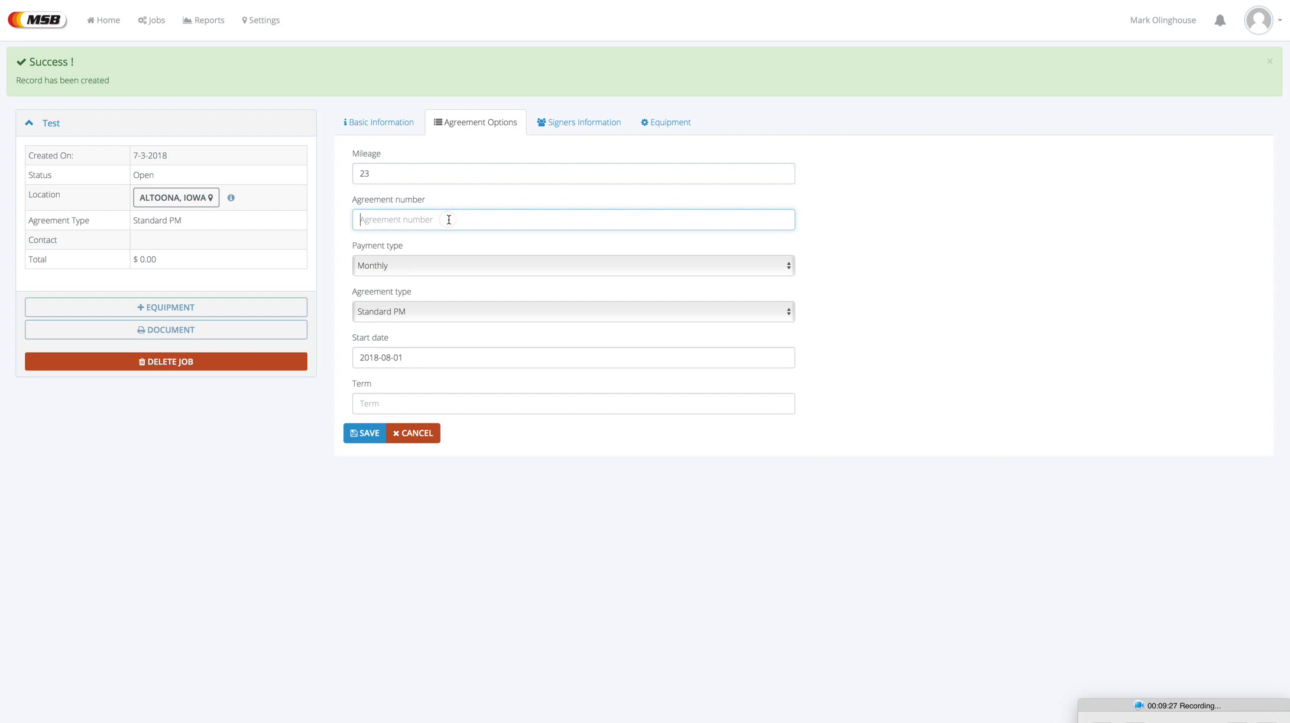
pyautogui.write('543')
pyautogui.click(473, 401)
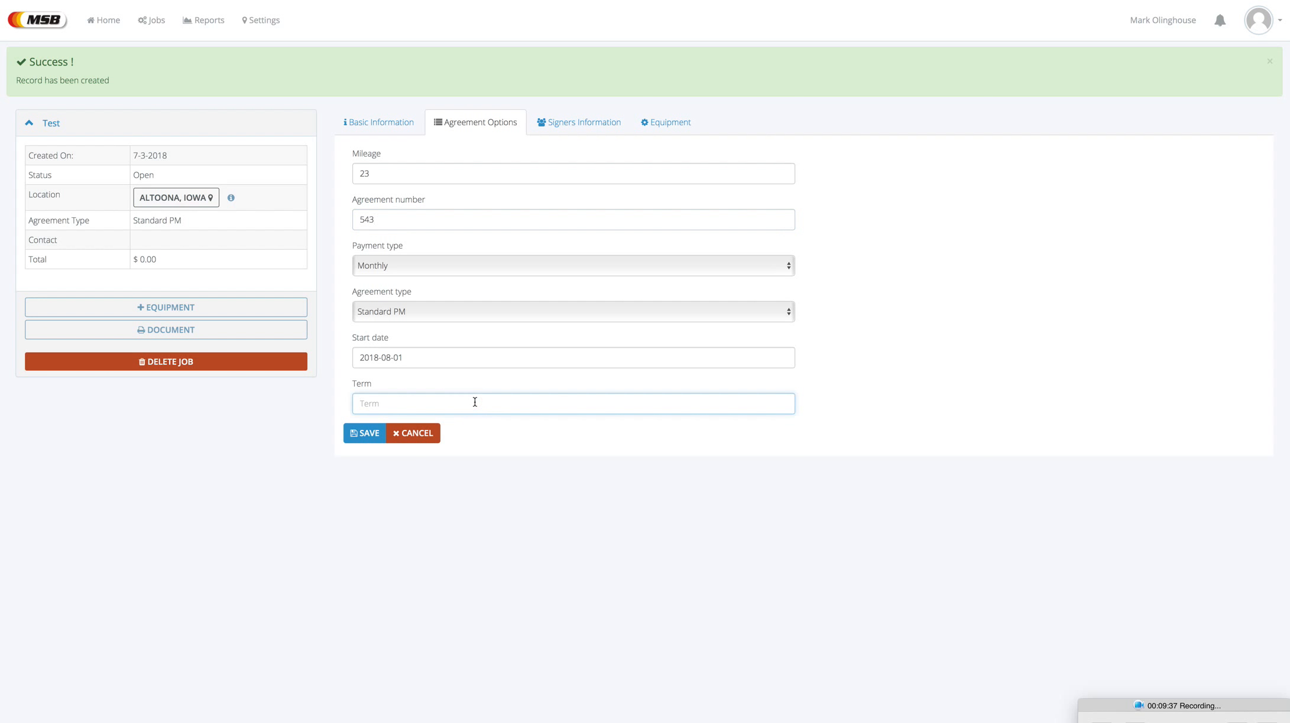
pyautogui.write('3')
# Step: Add Rooftop equipment from the Packaged & Split Systems category to the job, keeping the form's default values
pyautogui.click(566, 125)
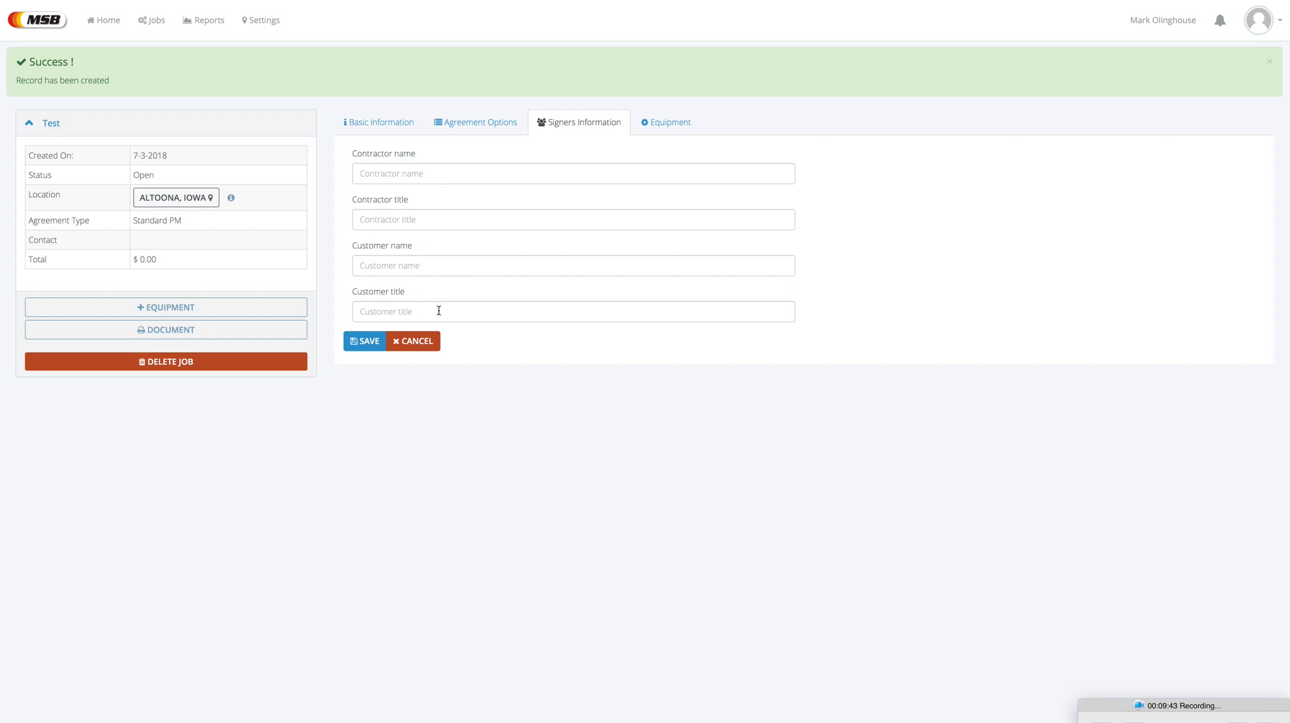
pyautogui.click(677, 125)
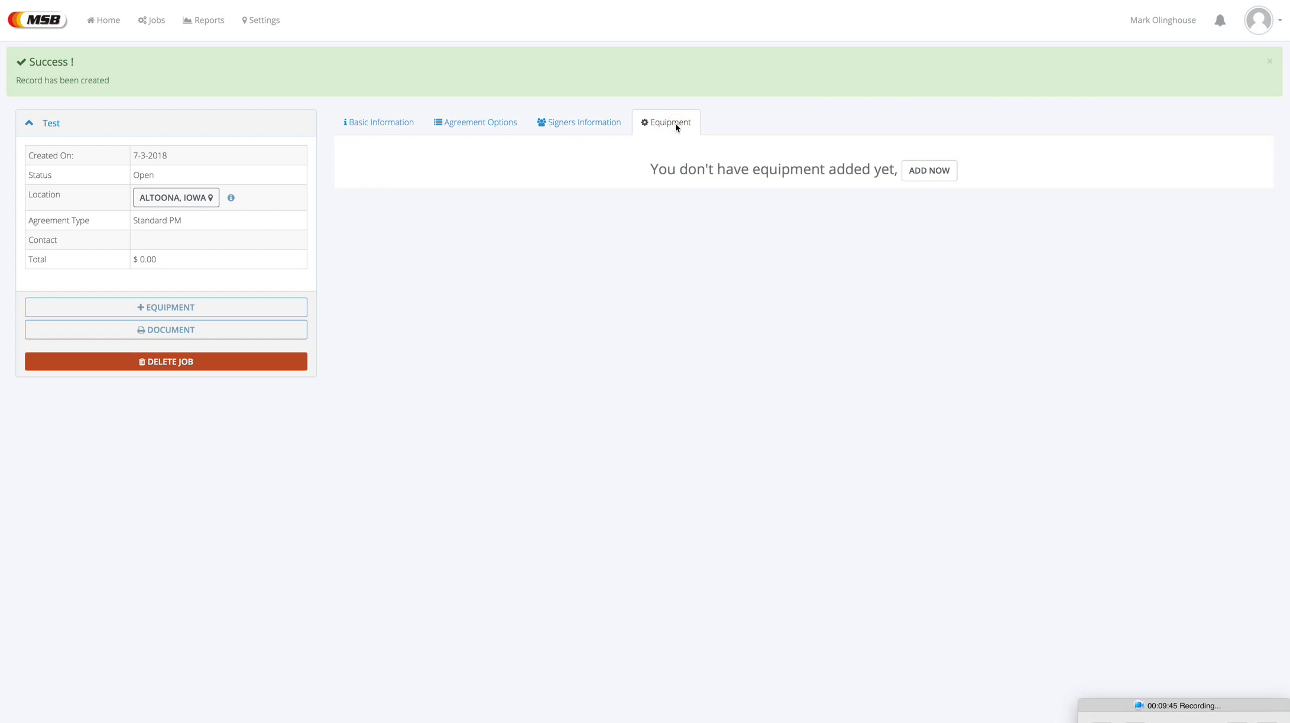
pyautogui.click(927, 171)
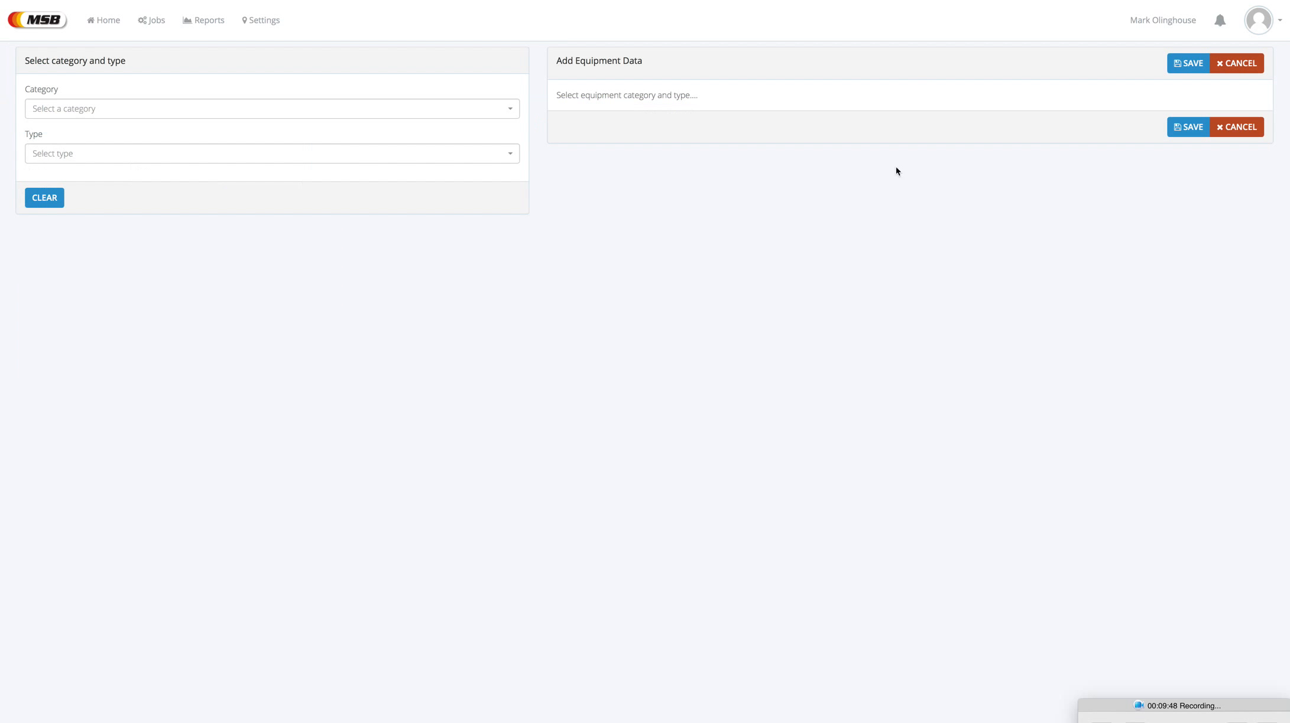
pyautogui.click(337, 109)
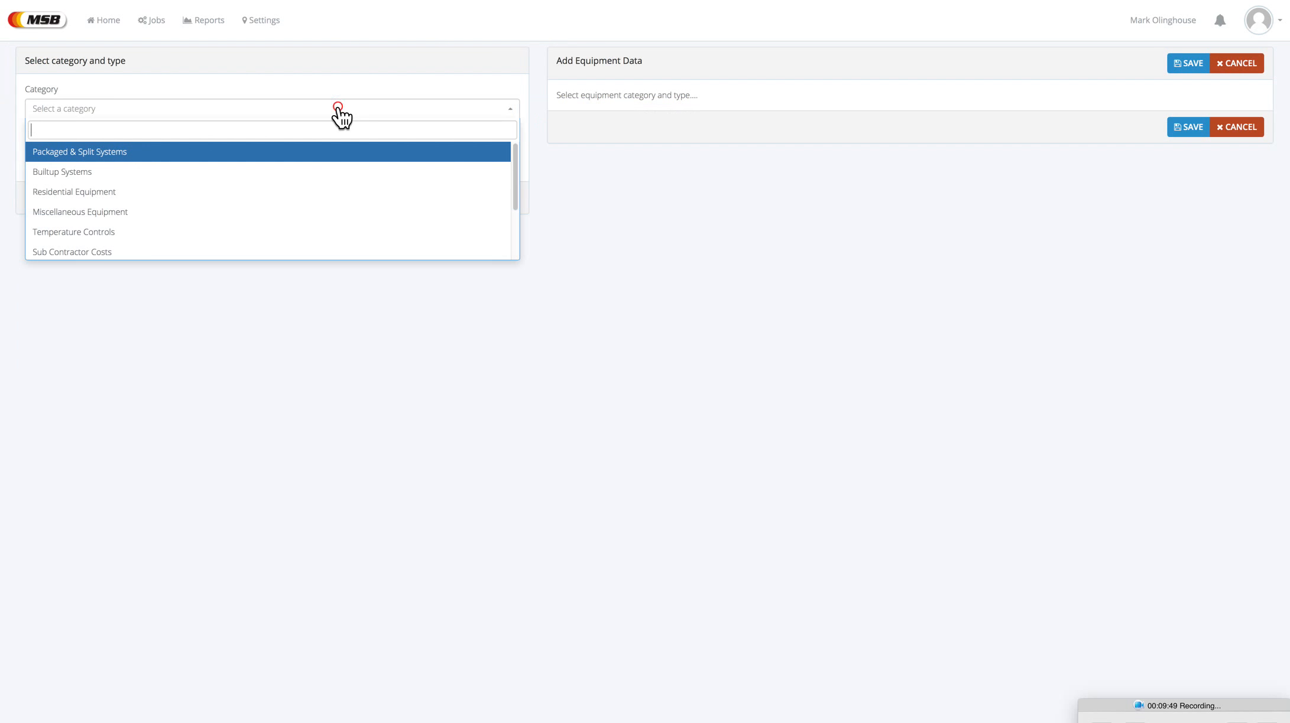
pyautogui.click(298, 154)
pyautogui.click(293, 153)
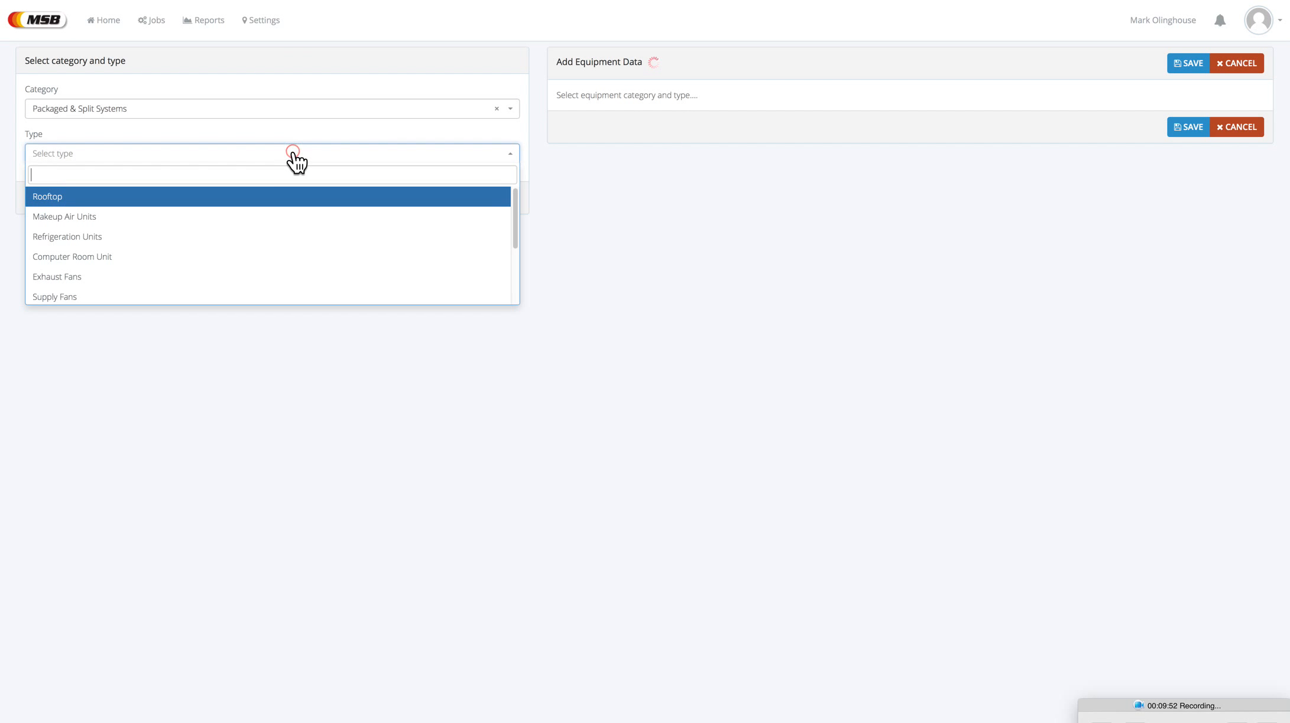
pyautogui.click(267, 198)
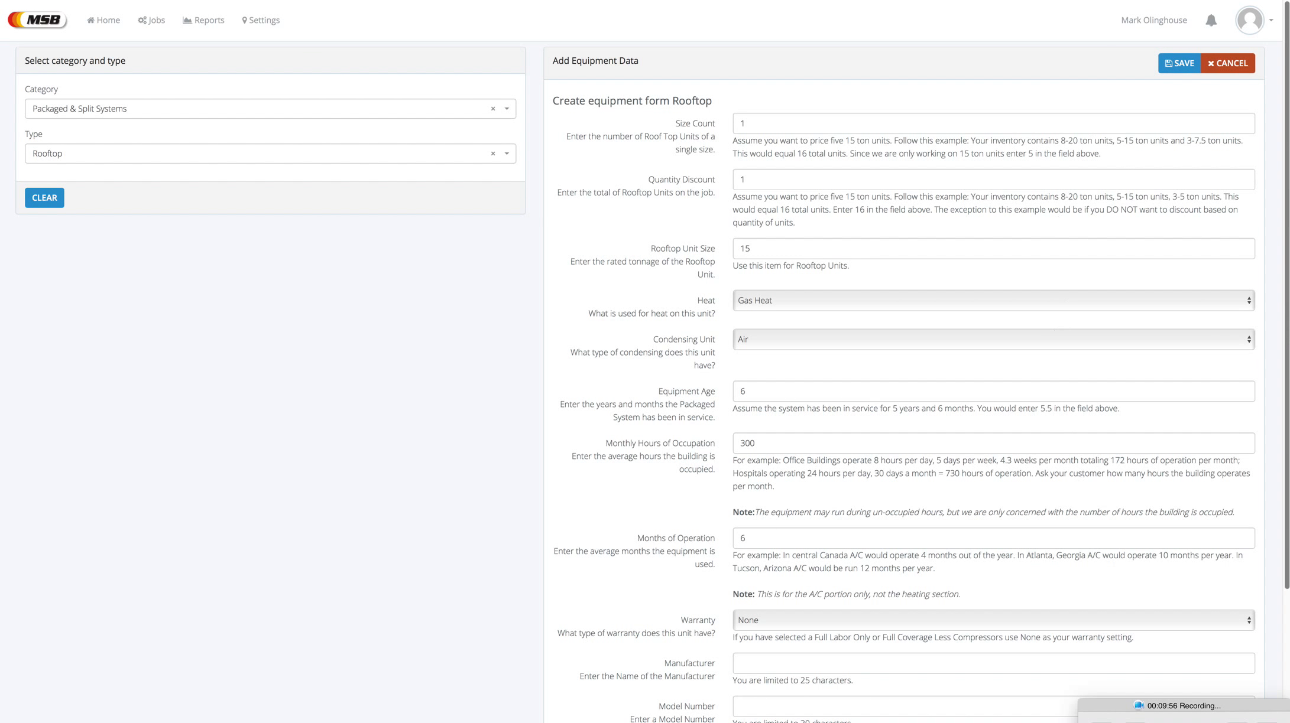
pyautogui.moveTo(1282, 296); pyautogui.dragTo(1280, 436)
pyautogui.scroll(5, 1281, 436)
pyautogui.click(1168, 60)
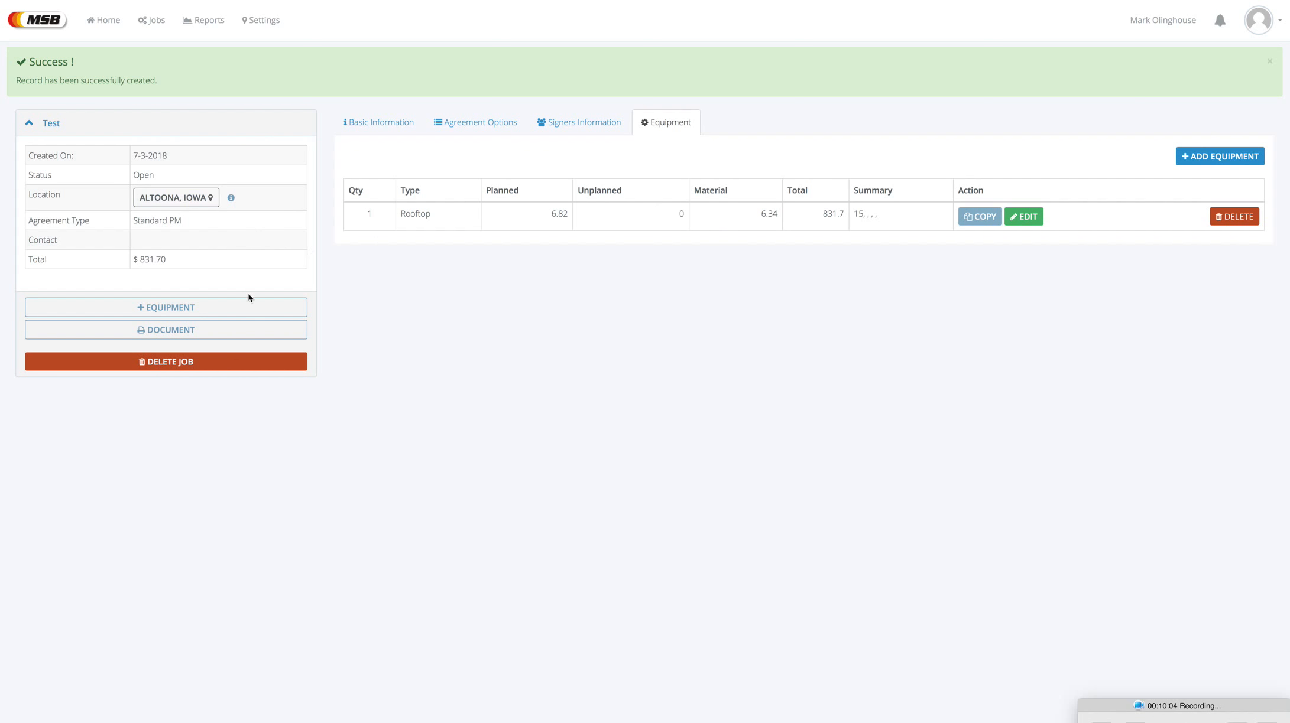
# Step: View the job's generated Standard PM document and return to the dashboard
pyautogui.click(173, 328)
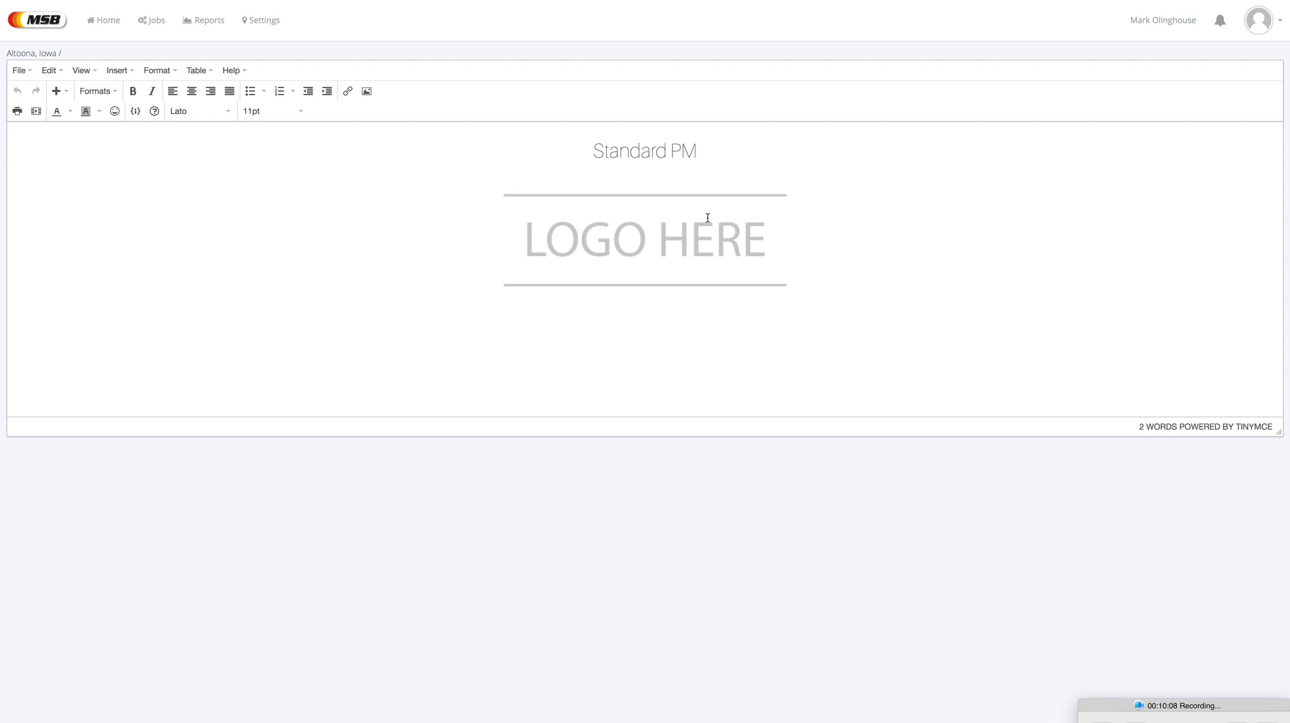
pyautogui.click(148, 19)
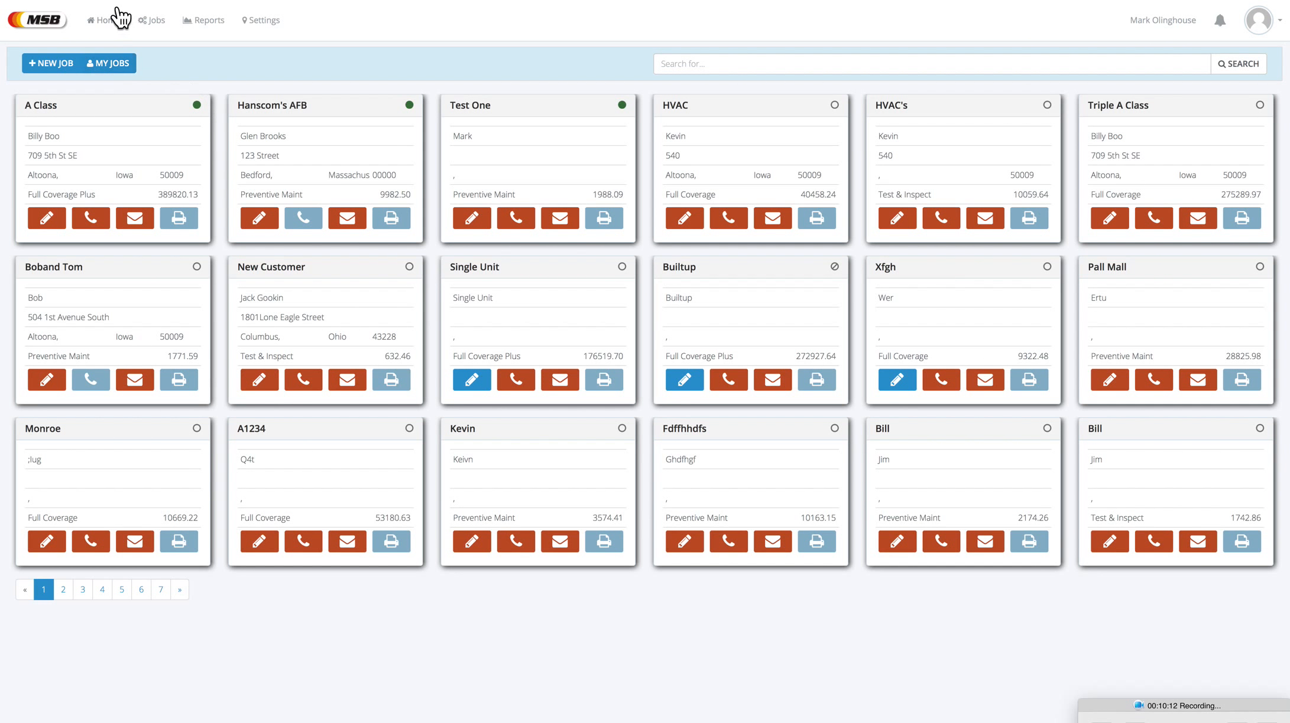
pyautogui.click(107, 21)
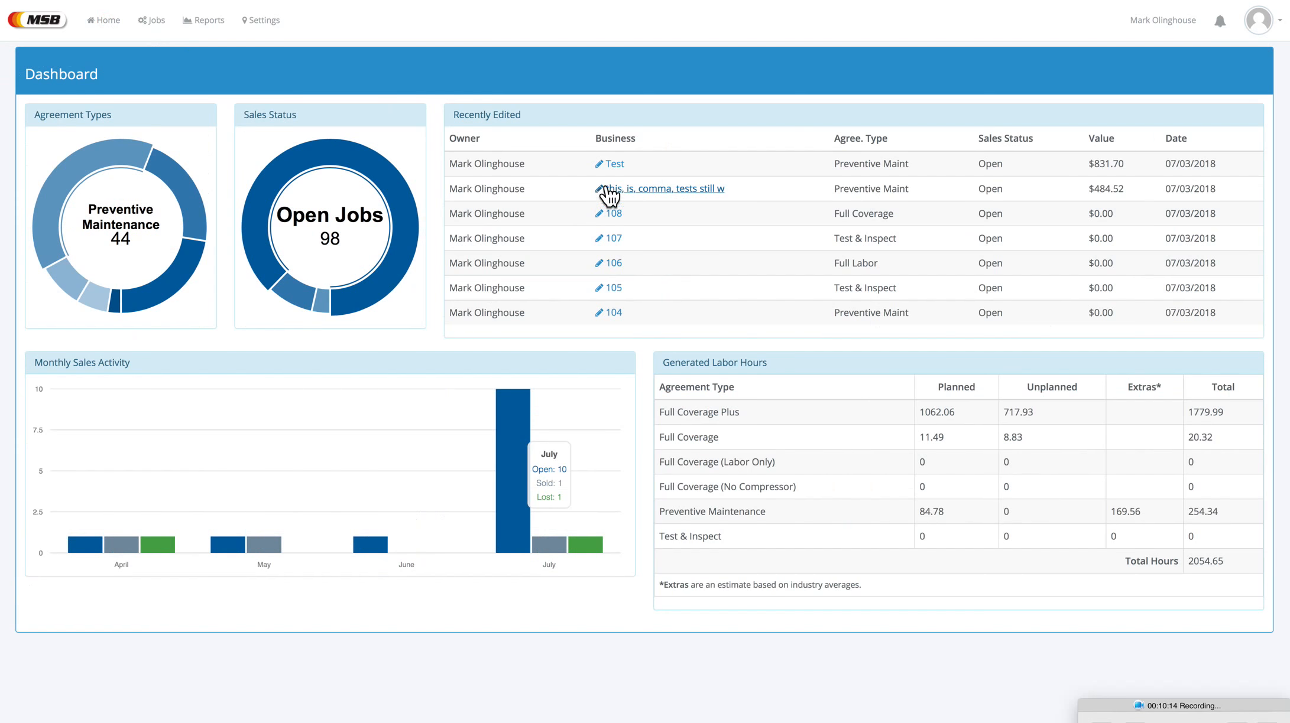
# Step: Reopen the recently edited Test job and save it with the agreement type Full Coverage Plus Heat Exchangers
pyautogui.click(614, 164)
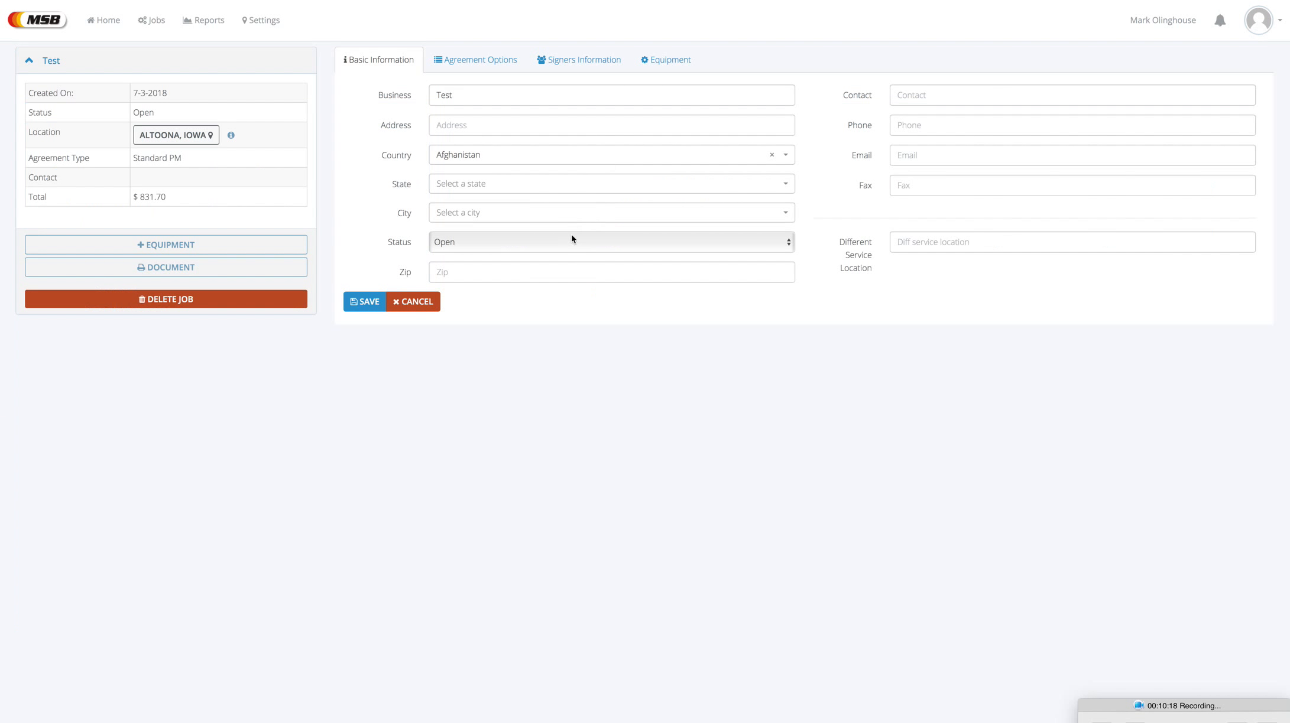
pyautogui.click(486, 62)
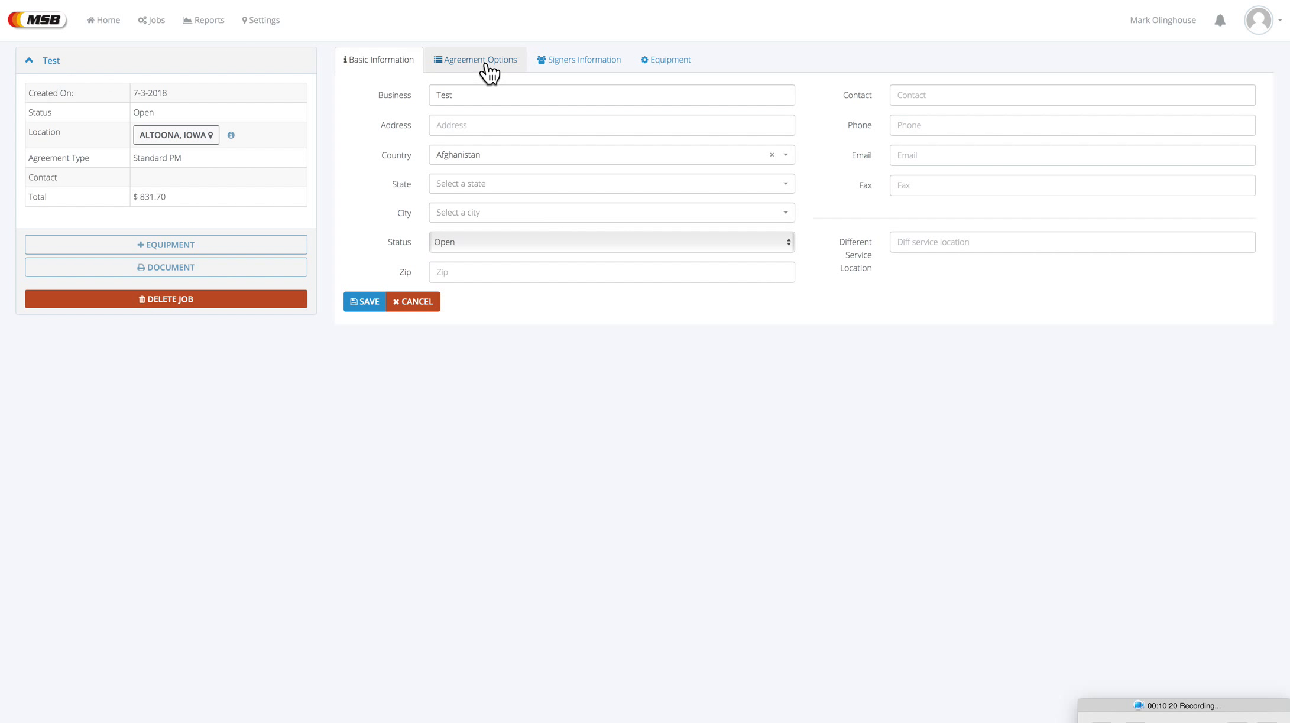
pyautogui.click(483, 249)
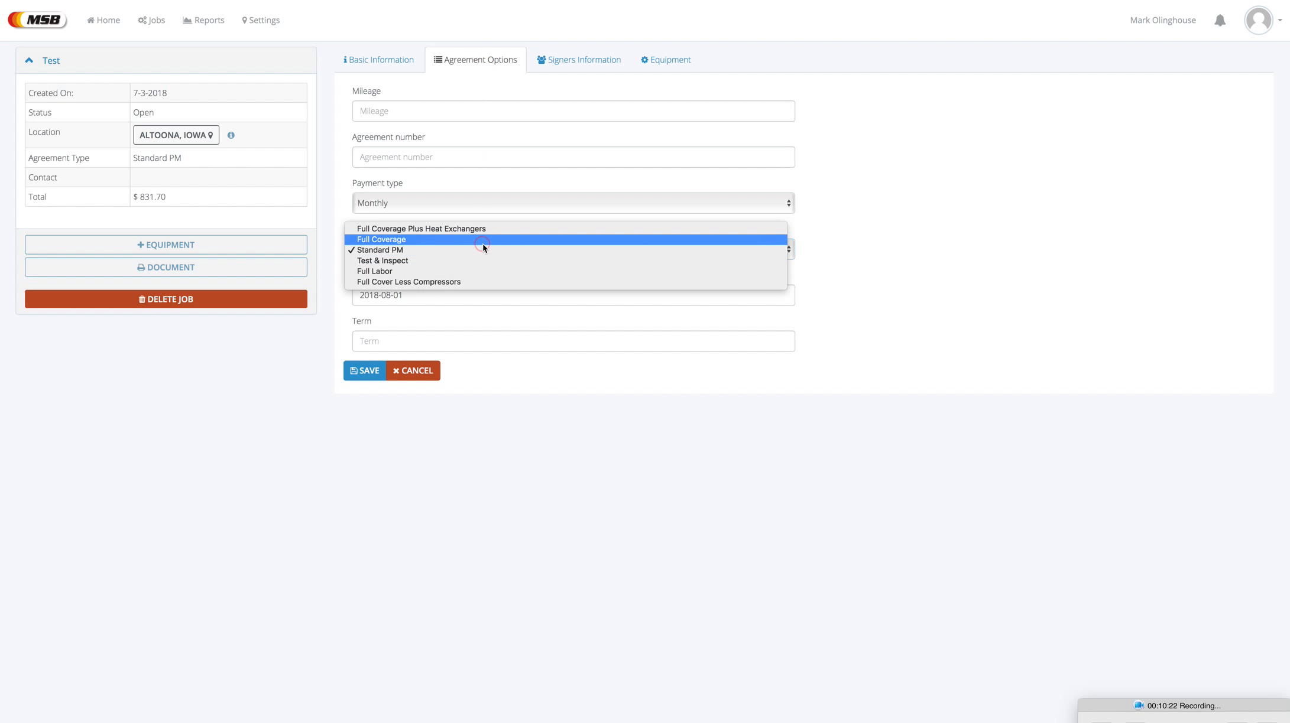
pyautogui.click(478, 228)
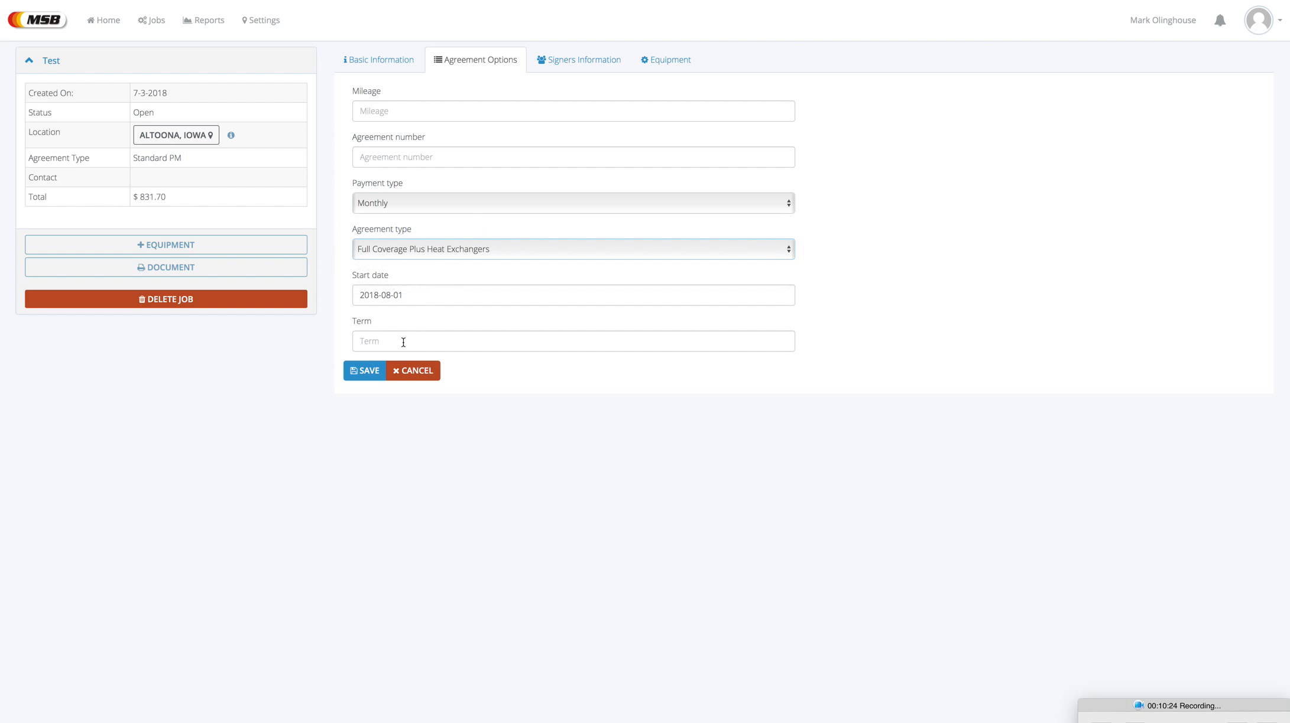
pyautogui.click(361, 368)
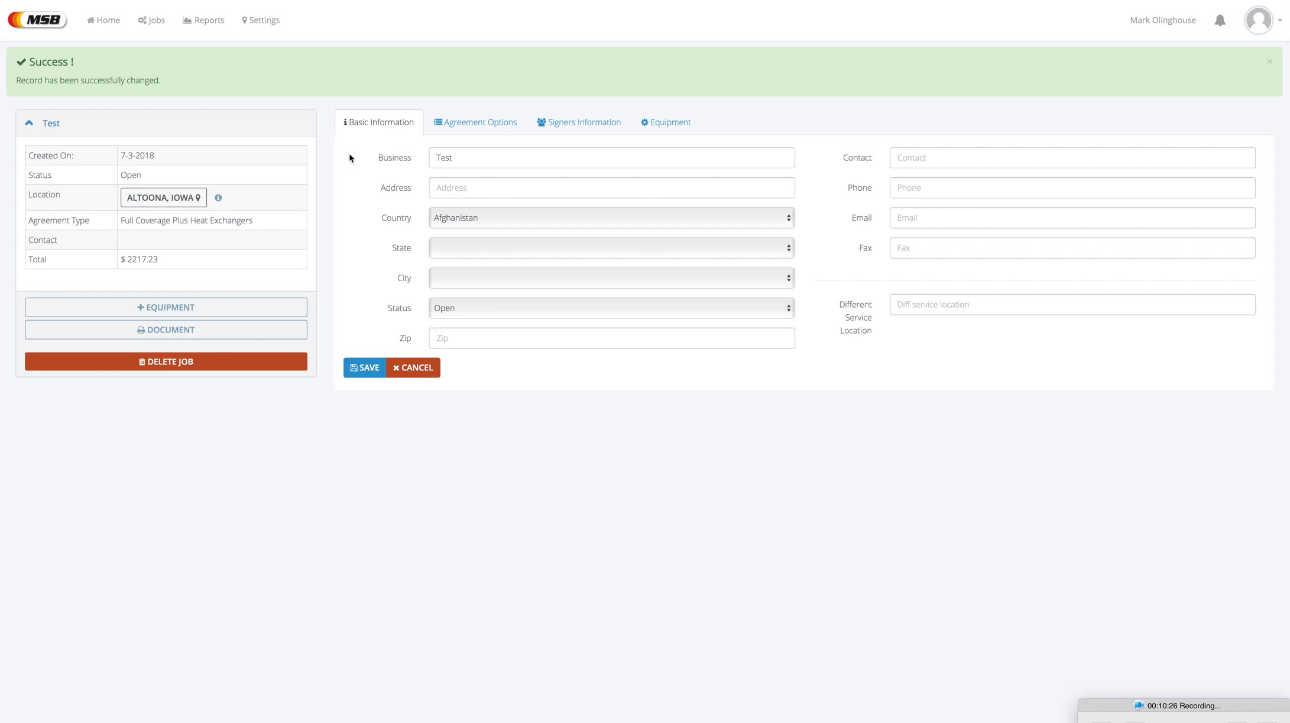
# Step: Look through the Test job's generated Full Coverage Plus document and return to the dashboard
pyautogui.click(172, 329)
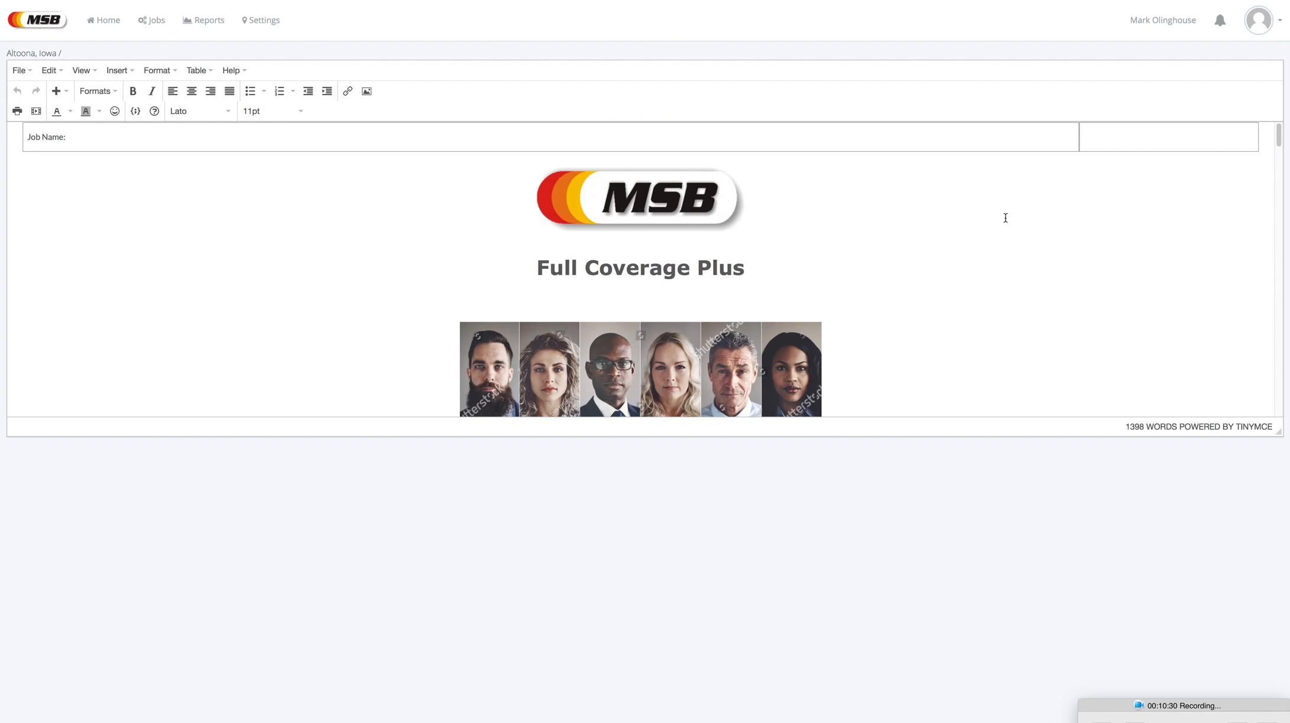
pyautogui.moveTo(1276, 136)
pyautogui.mouseDown()
pyautogui.moveTo(1272, 328)
pyautogui.moveTo(1288, 104)
pyautogui.mouseUp()
pyautogui.click(98, 21)
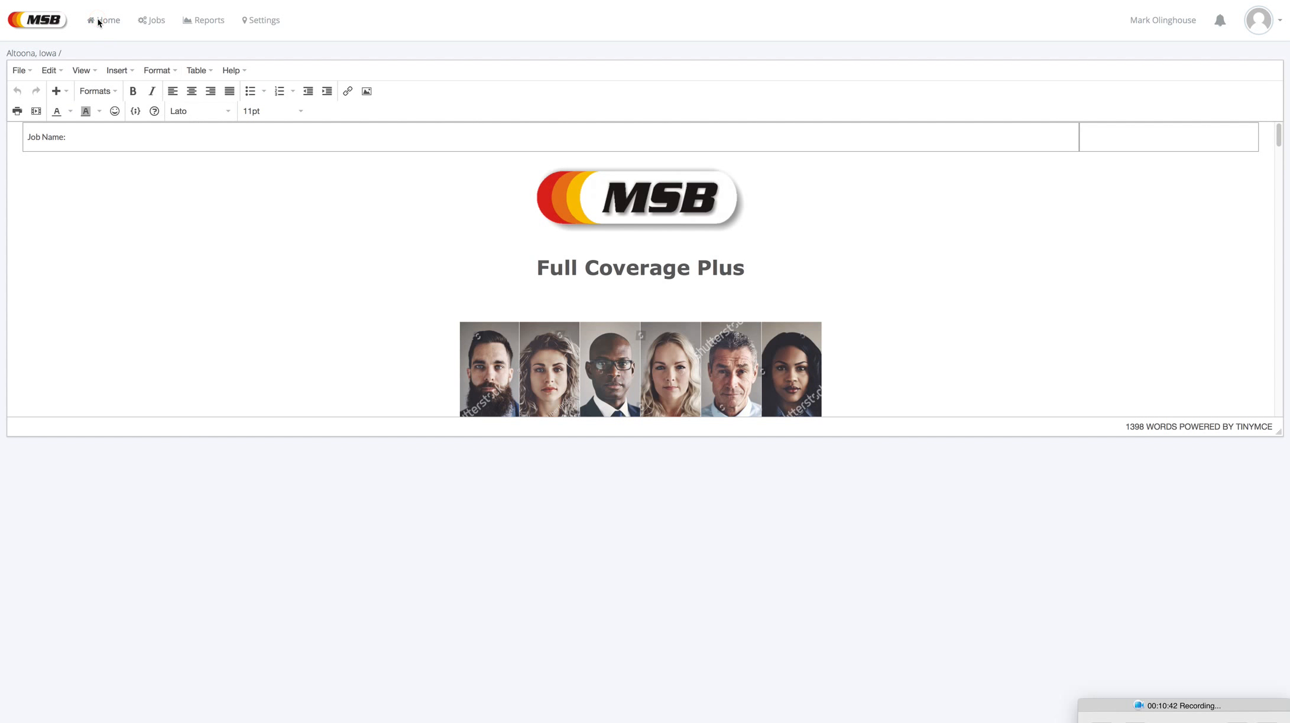